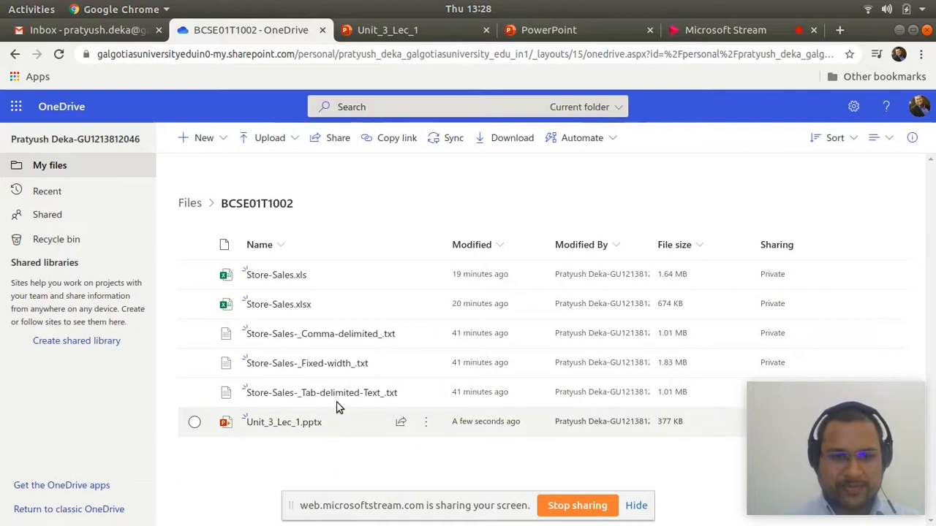
- Open the Store-Sales.xls workbook and select the Order ID header in cell A1
left_click(275, 277)
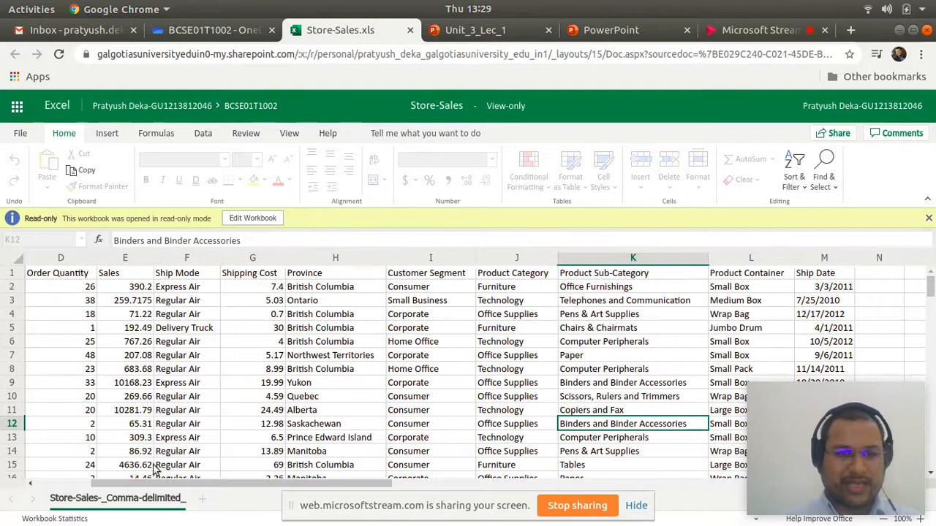
left_click_drag(153, 485, 98, 486)
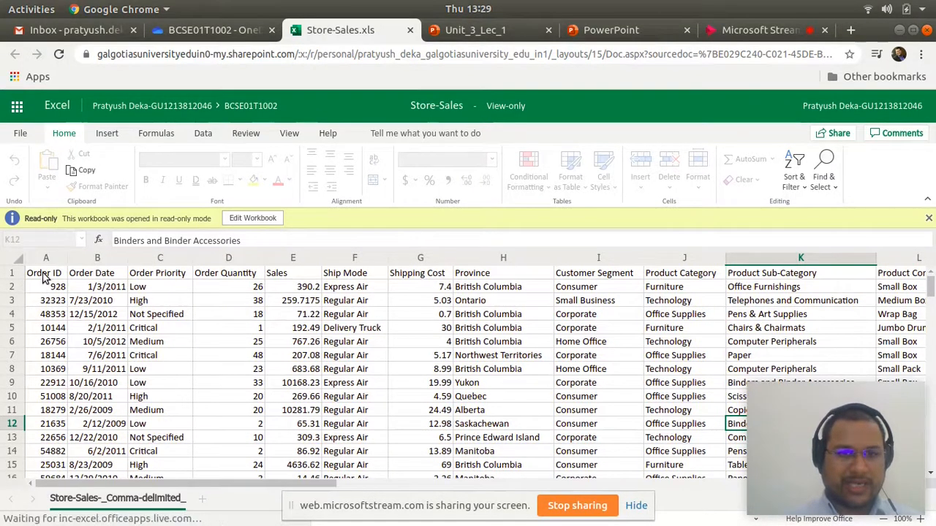
left_click(44, 275)
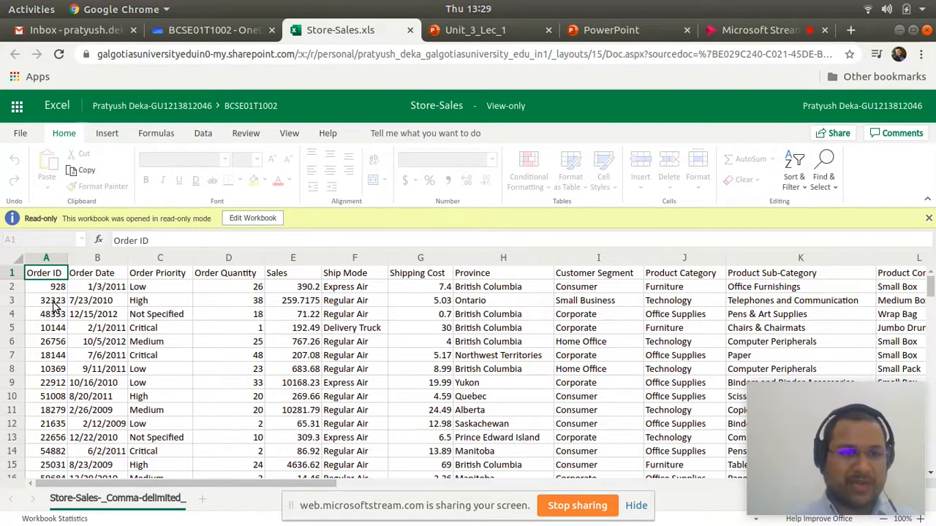
- Examine the Order Date and Order Priority columns of the sales sheet, including the first priority entries
key("Right")
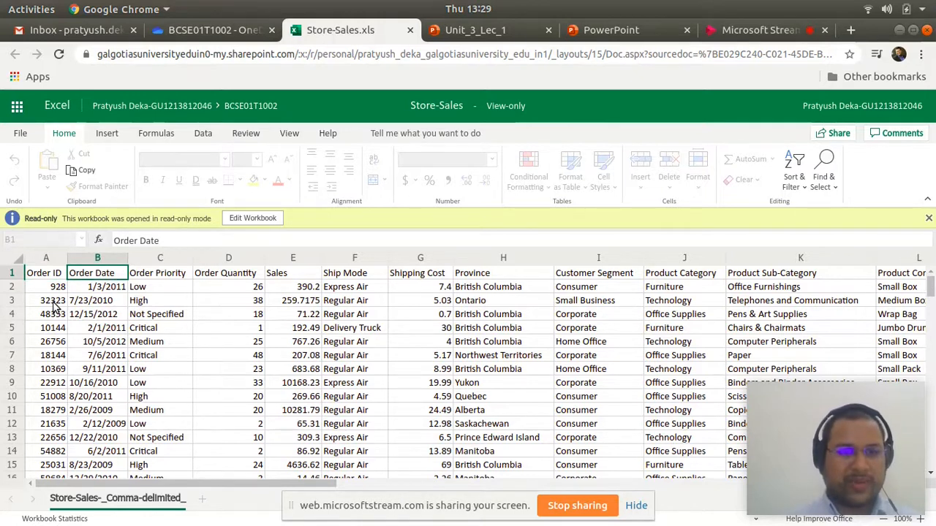
key("Right")
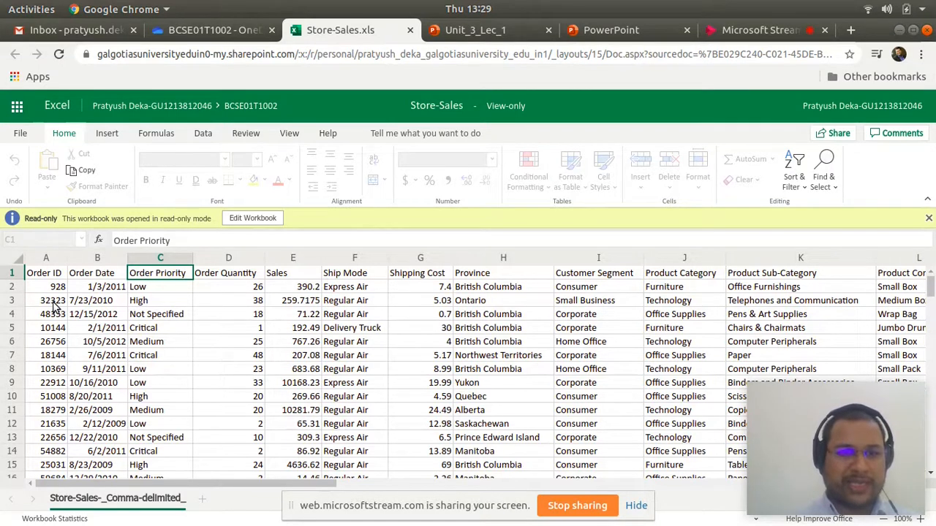
key("Down")
key("Down")
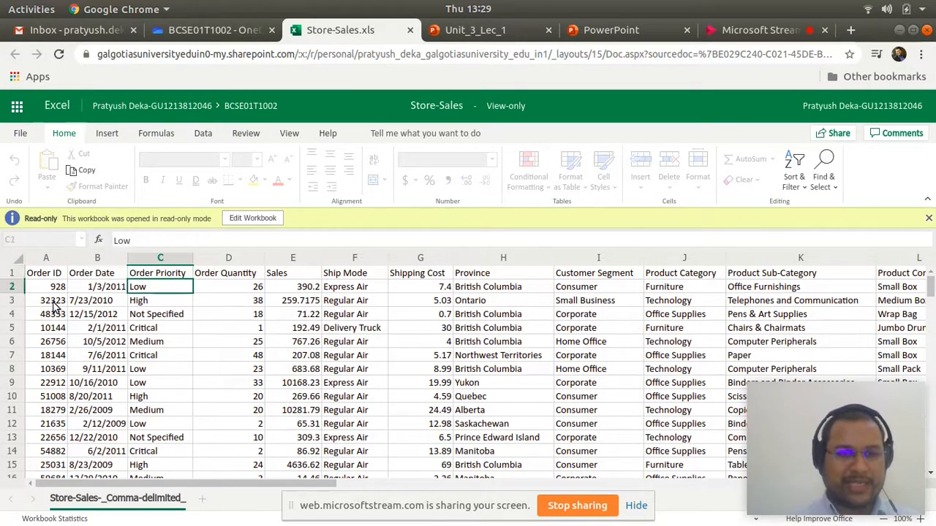
key("Up")
key("Up")
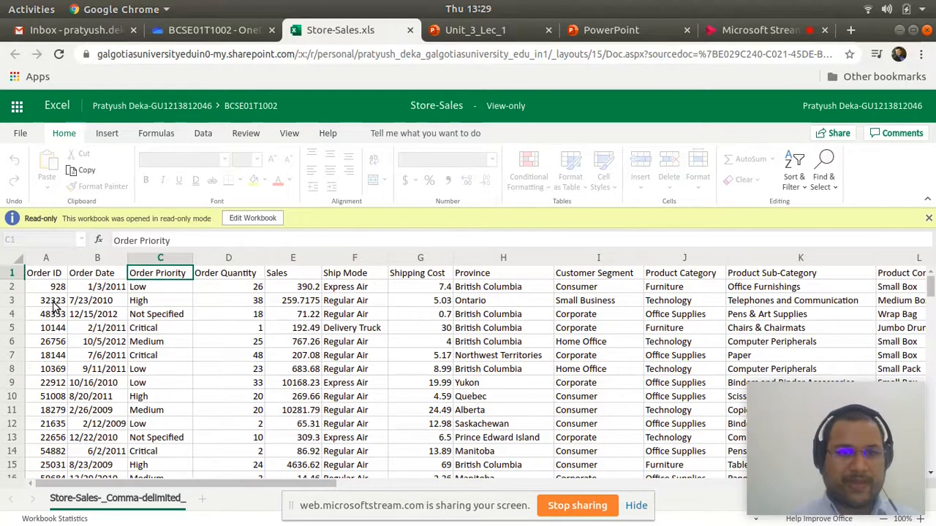
- Examine the Order Quantity and Sales columns, checking the first record's values and the Sales header
key("Right")
key("Left")
key("Left")
key("Left")
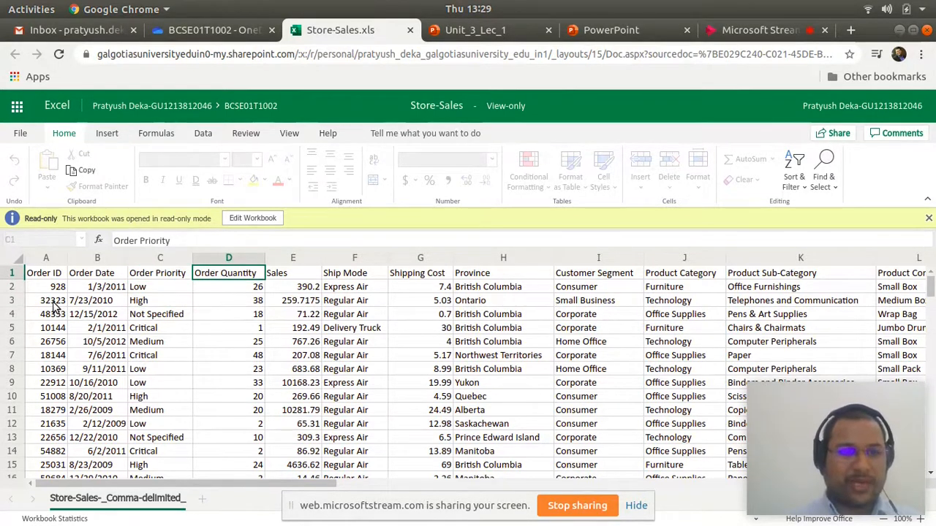
key("Down")
key("Right")
key("Right")
key("Right")
key("Right")
key("Left")
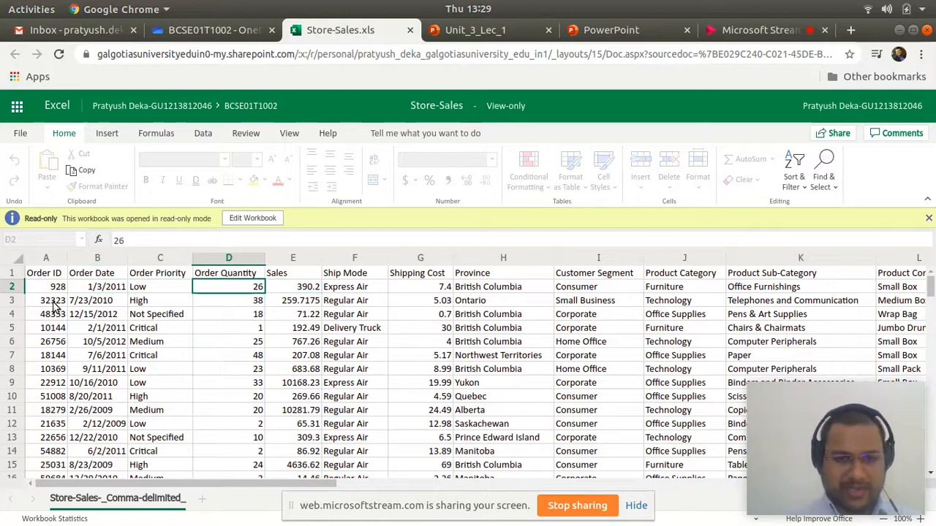
key("Right")
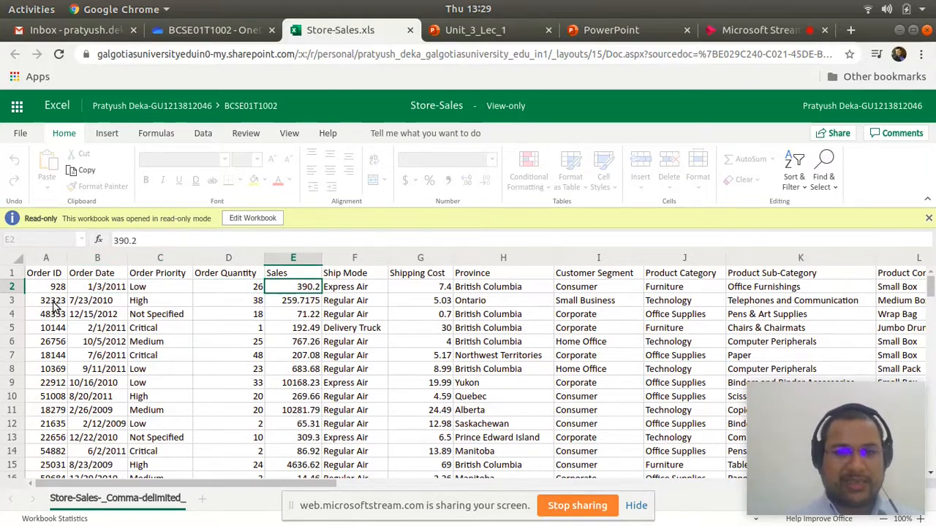
key("Up")
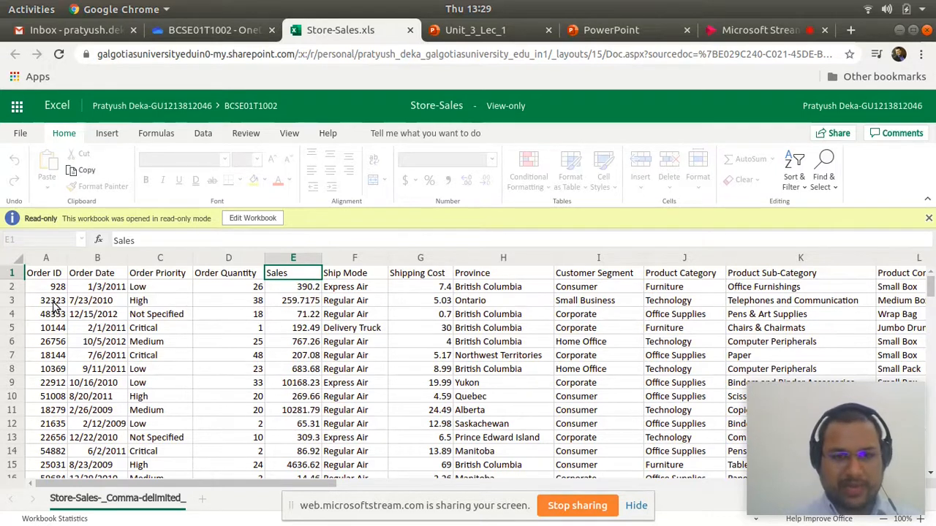
- Examine the Ship Mode and Shipping Cost columns, checking their headers and first entries
key("Right")
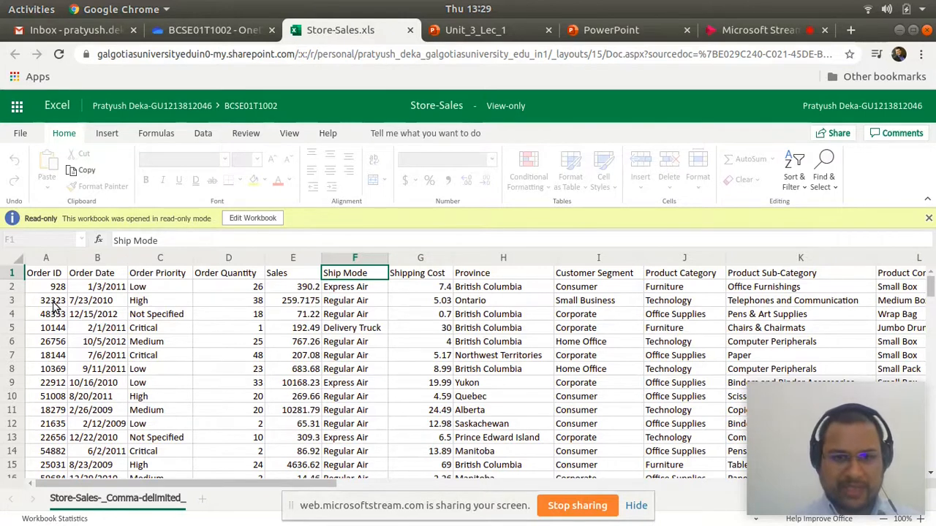
key("Down")
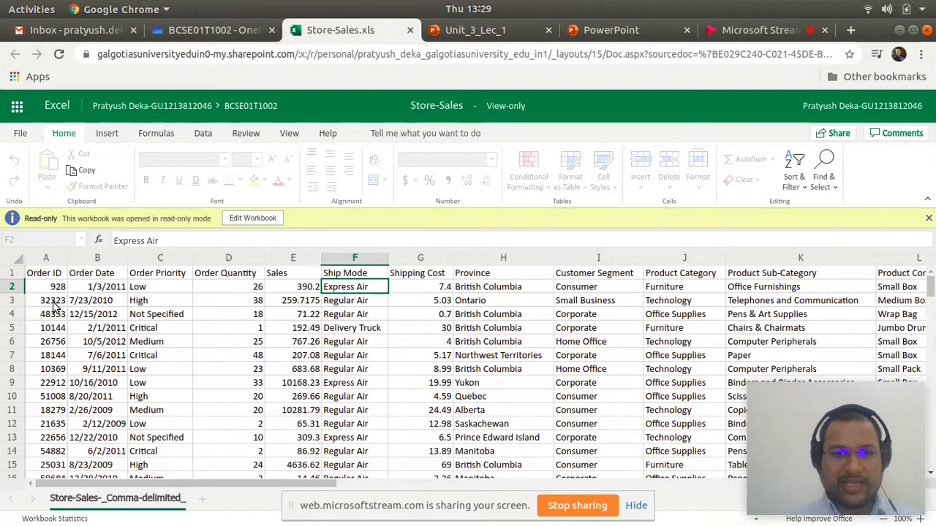
key("Down")
key("Down")
key("Up")
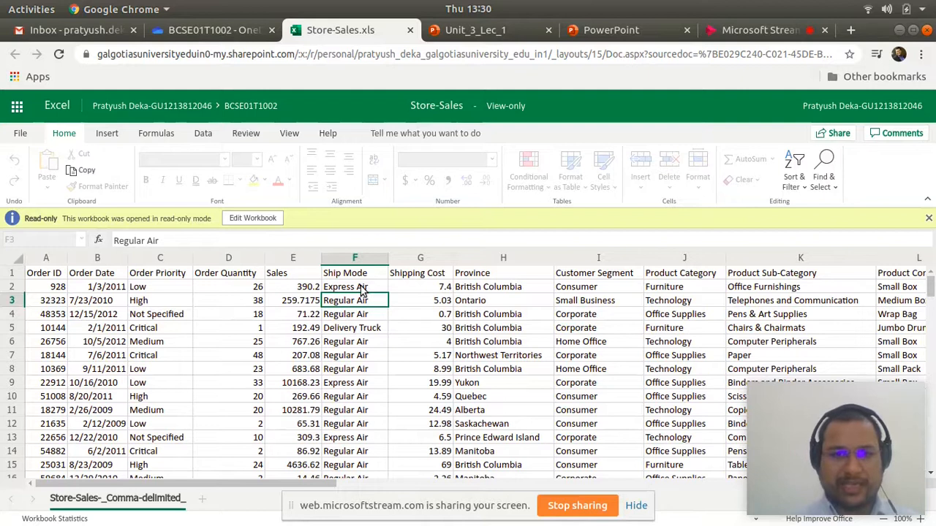
left_click(431, 280)
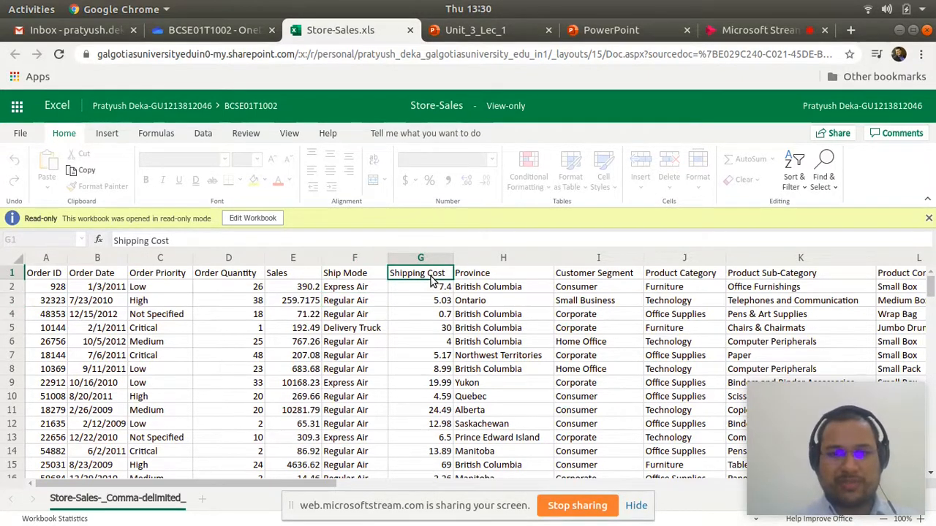
key("Down")
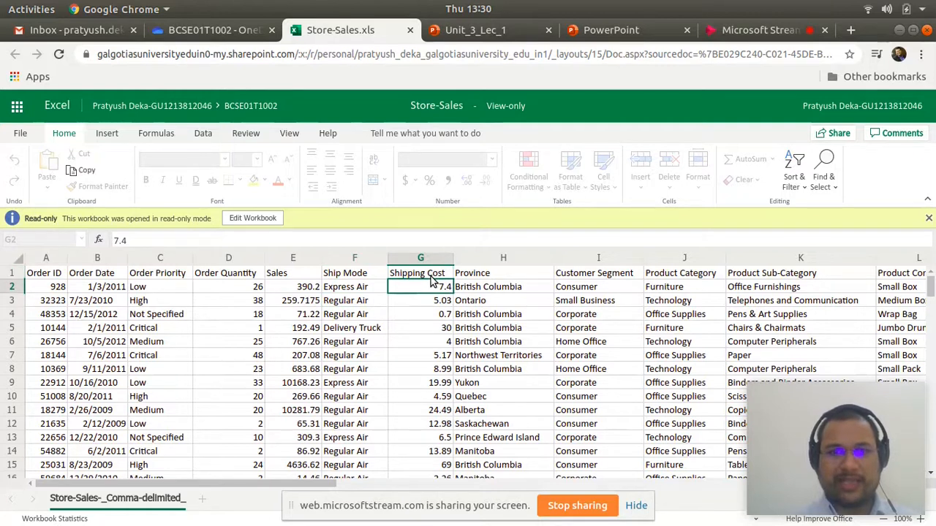
key("Up")
- Examine the Province column and the Customer Segment header in row 1
key("Right")
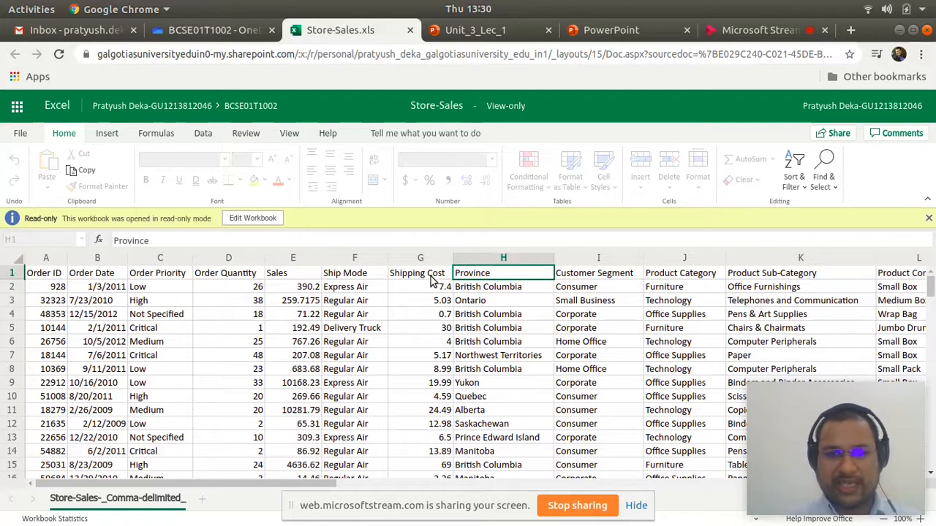
key("Down")
key("Up")
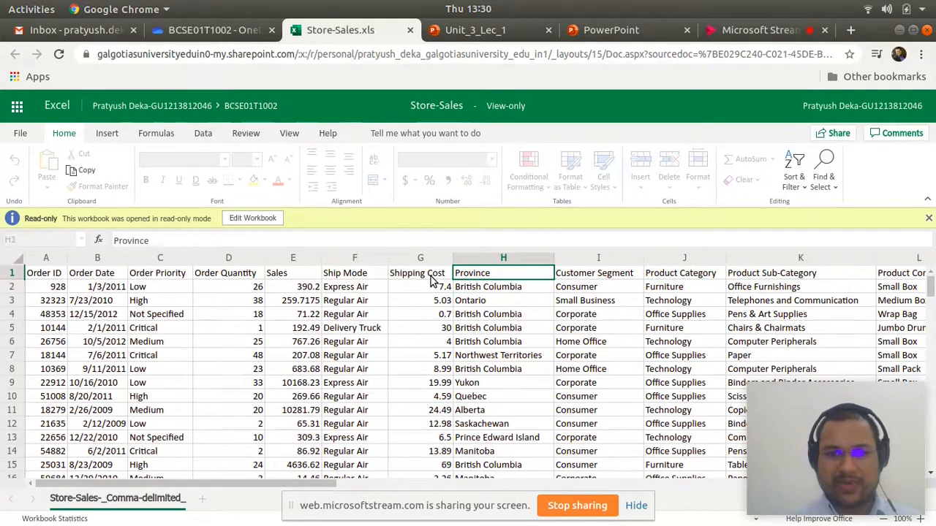
key("Right")
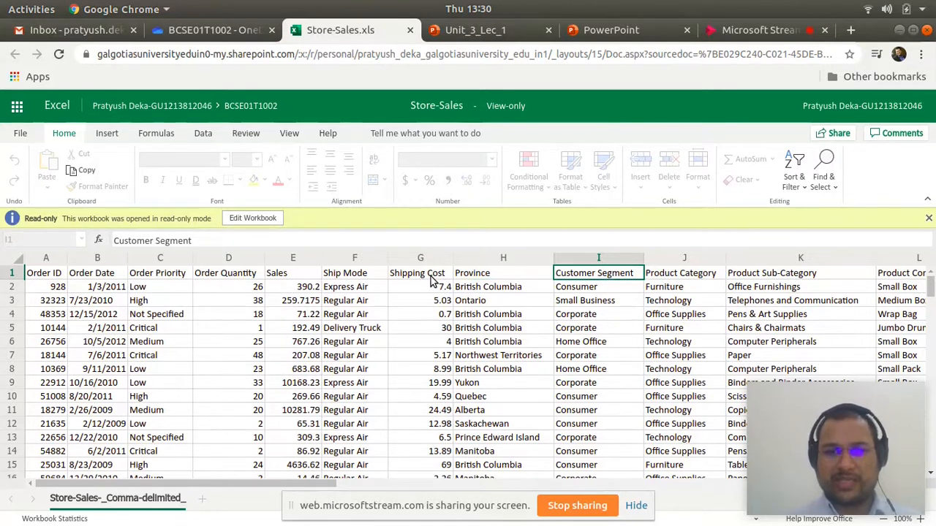
- Examine the first entries of the Product Category column and return to its header
key("Right")
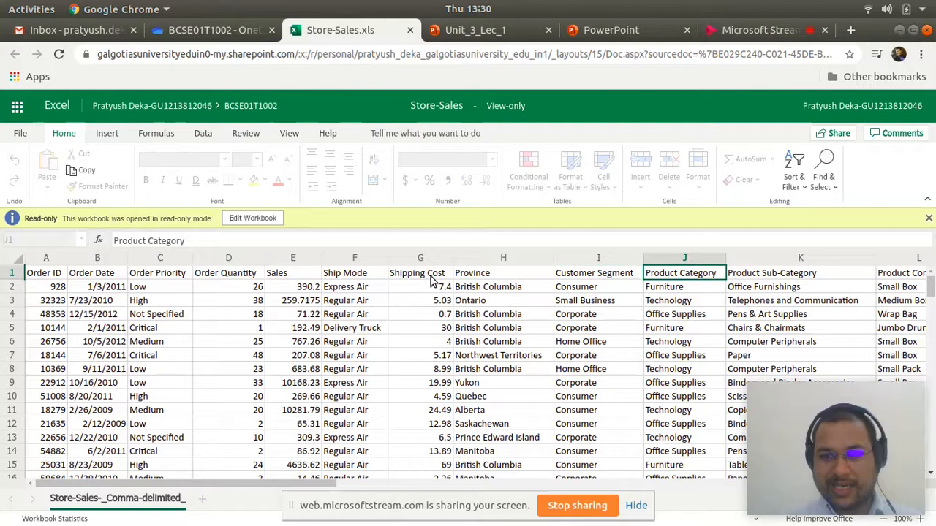
key("Down")
key("Down")
key("Down")
key("Down")
key("Down")
key("Down")
key("Down")
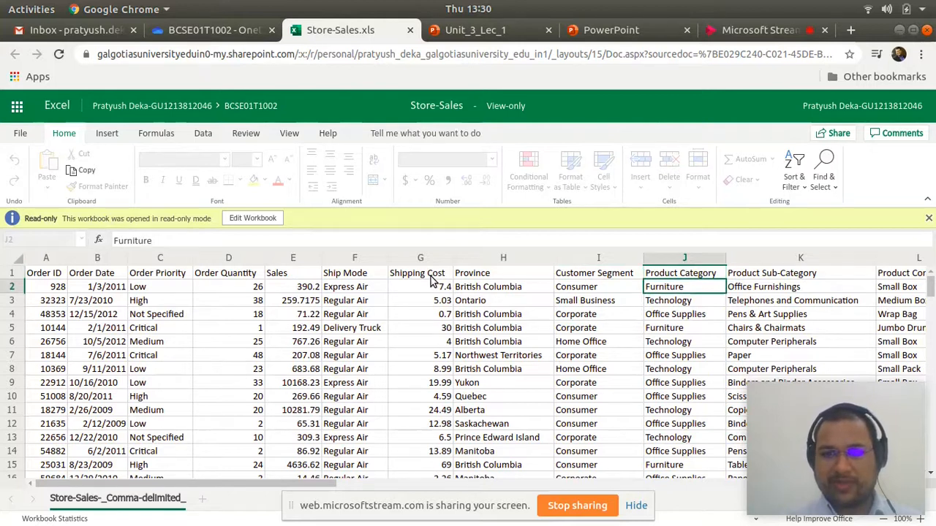
key("Up")
key("Up")
key("Up")
key("Up")
key("Up")
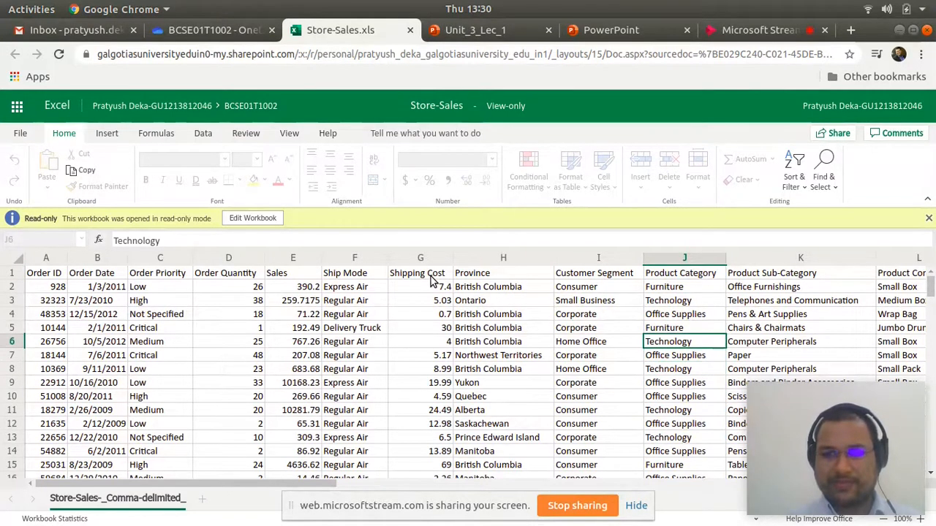
key("Up")
key("Up")
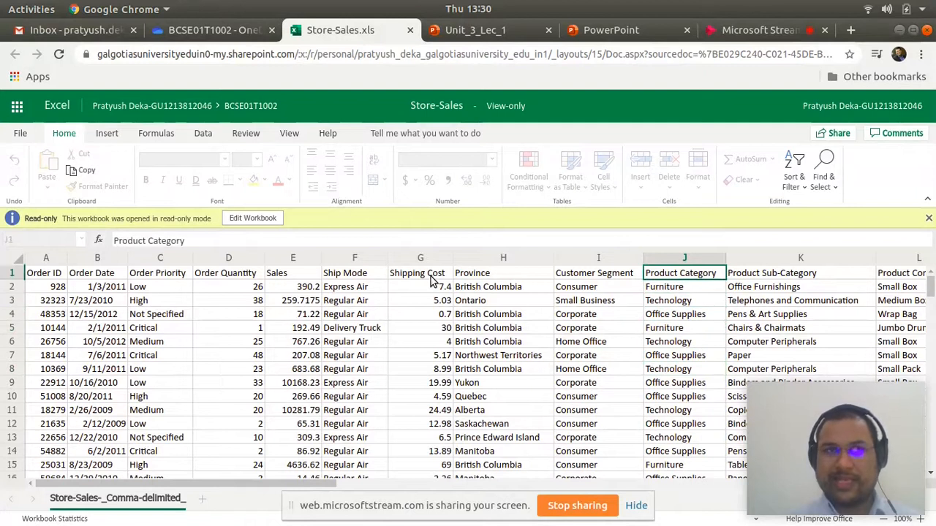
- Examine the first entries of the Product Sub-Category column and return to its header
key("Right")
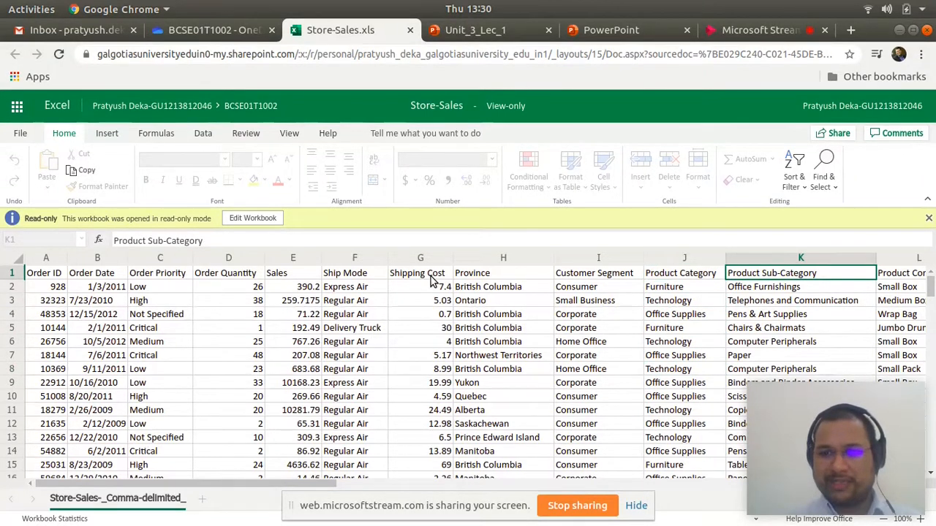
key("Down")
key("Down")
key("Down")
key("Down")
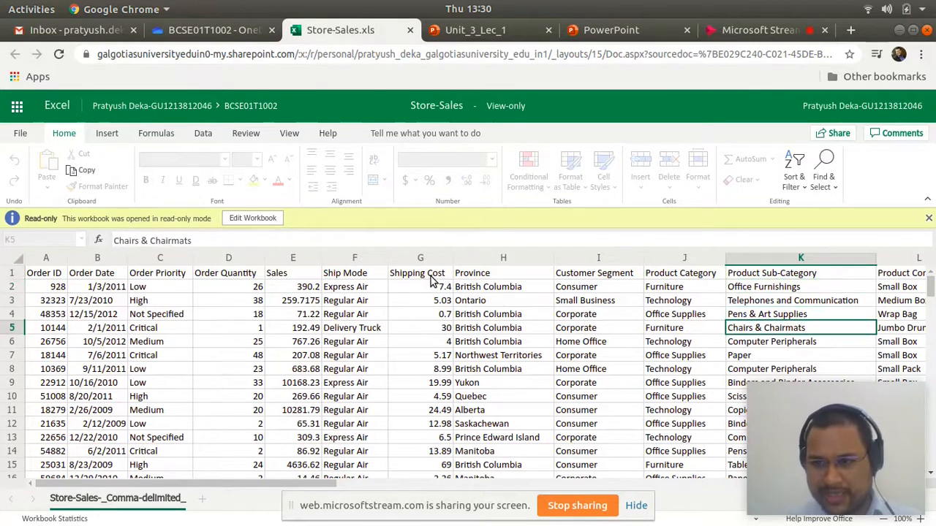
key("Up")
key("Up")
key("Up")
key("Up")
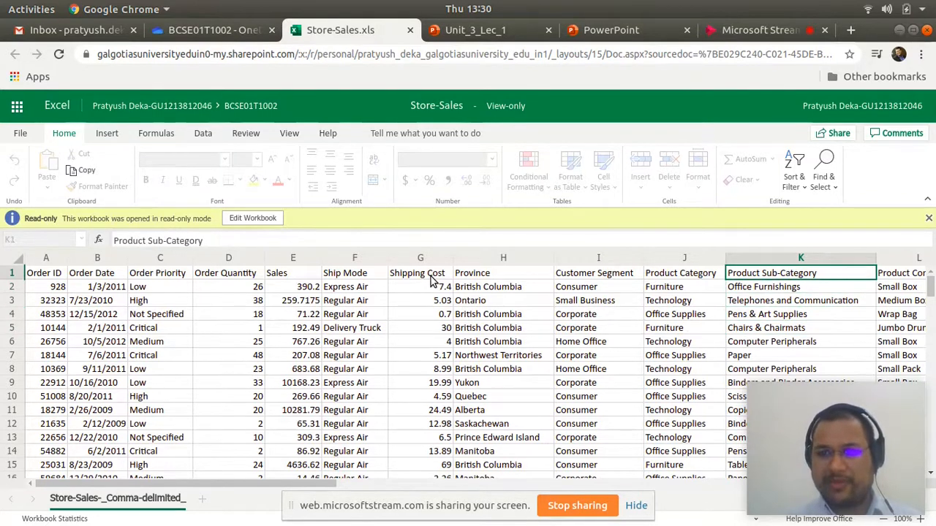
- Examine the Product Container and Ship Date columns and check where the sheet's columns end
key("Right")
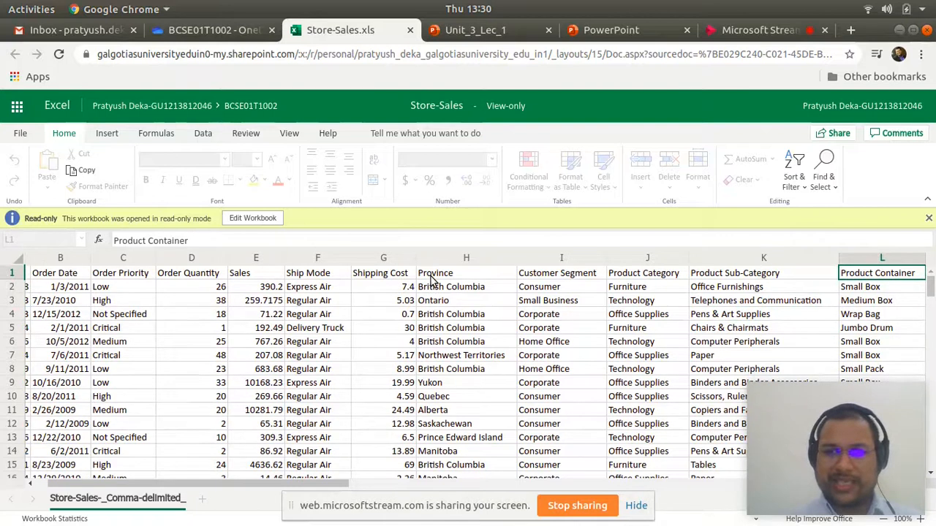
key("Right")
key("Right")
key("Right")
key("Right")
key("Right")
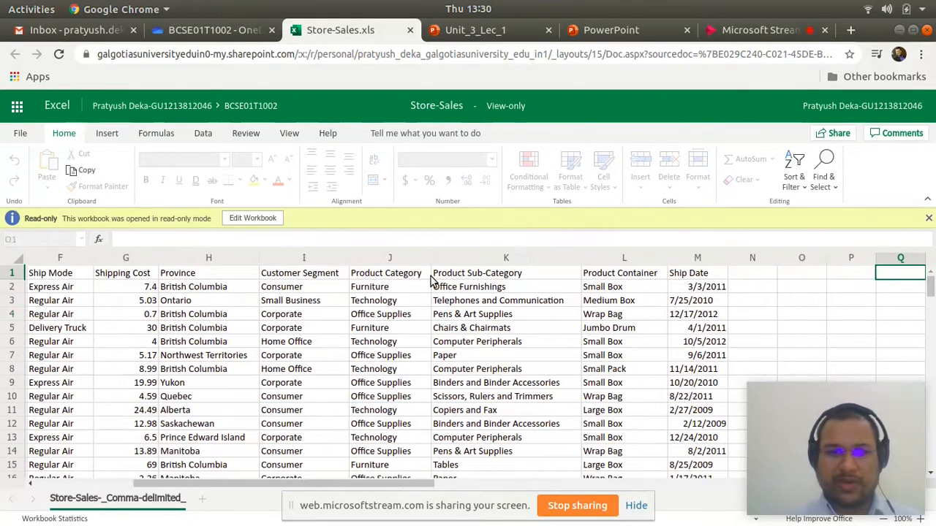
key("Left")
key("Left")
key("Left")
key("Left")
key("Left")
key("Left")
key("Left")
key("Left")
key("Left")
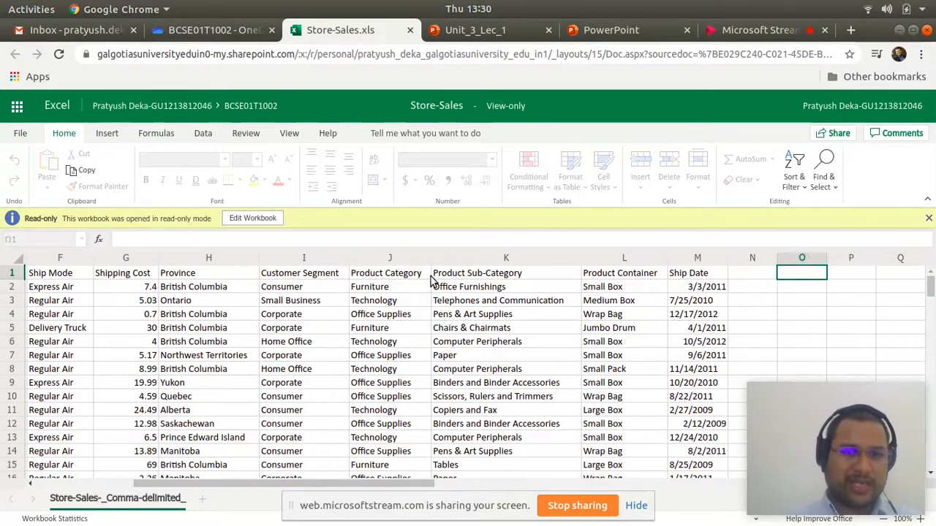
key("Left")
key("Right")
key("Right")
key("Right")
key("Right")
key("Right")
key("Right")
key("Left")
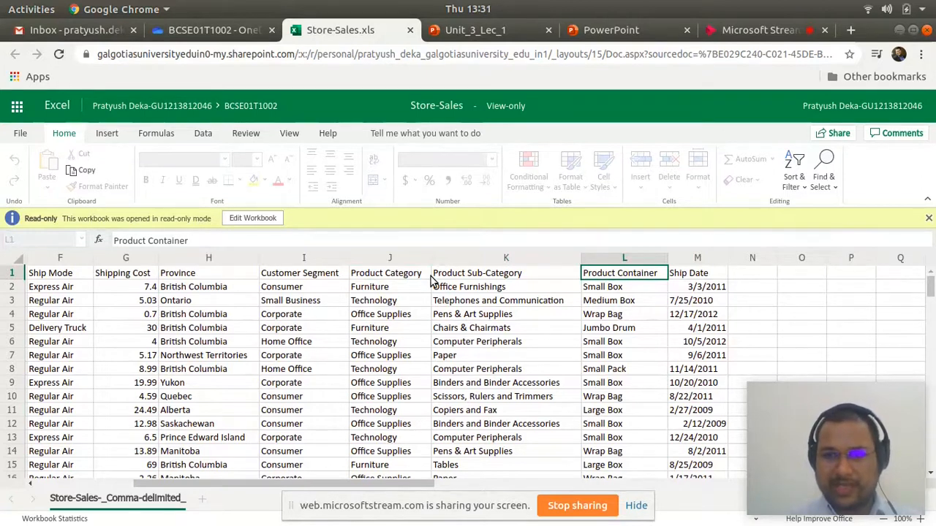
key("Right")
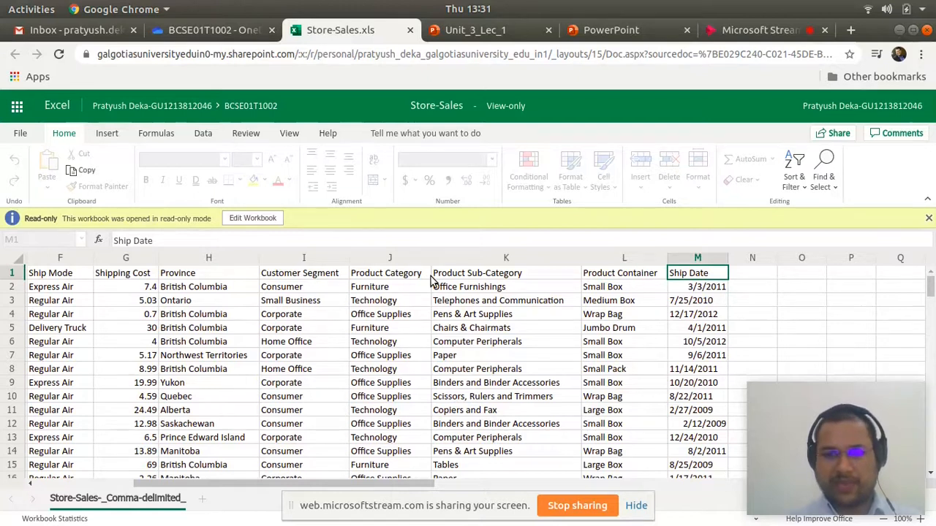
- Return to the Order ID header in cell A1 and look through the order records further down the sheet
key("Left")
key("Left")
key("Left")
key("Left")
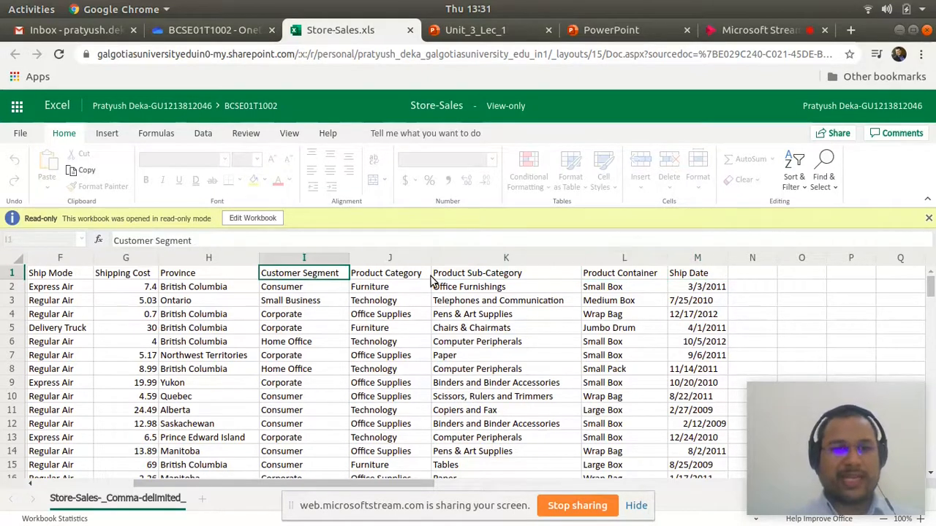
key("Home")
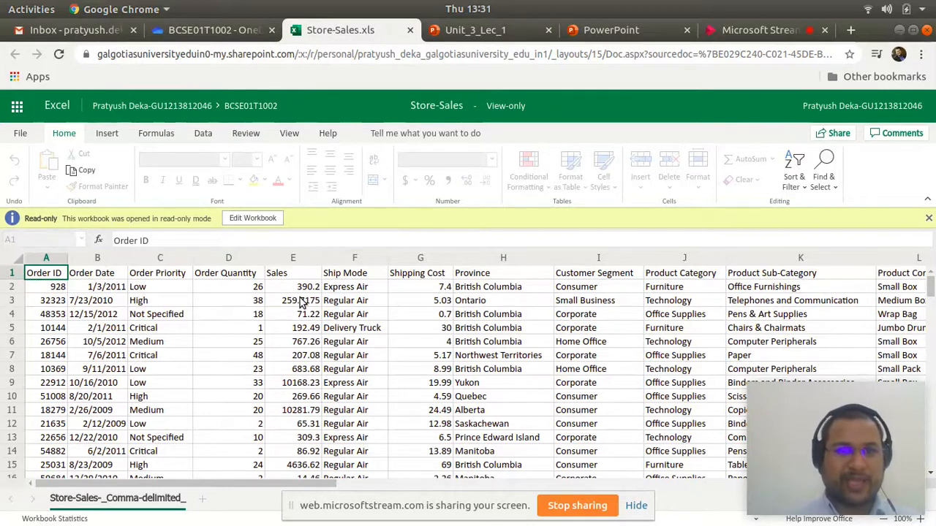
scroll(324, 303, "down", 1)
scroll(324, 303, "down", 4)
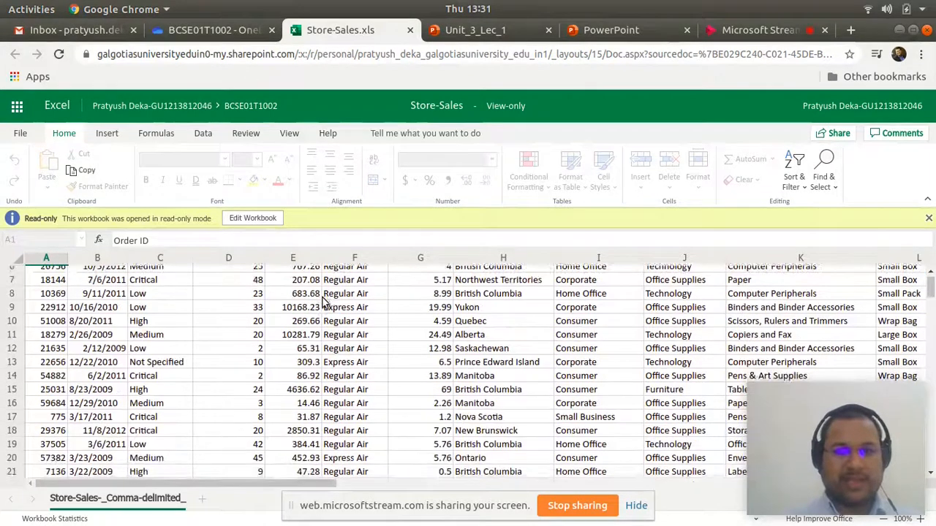
scroll(337, 347, "down", 6)
scroll(337, 356, "down", 20)
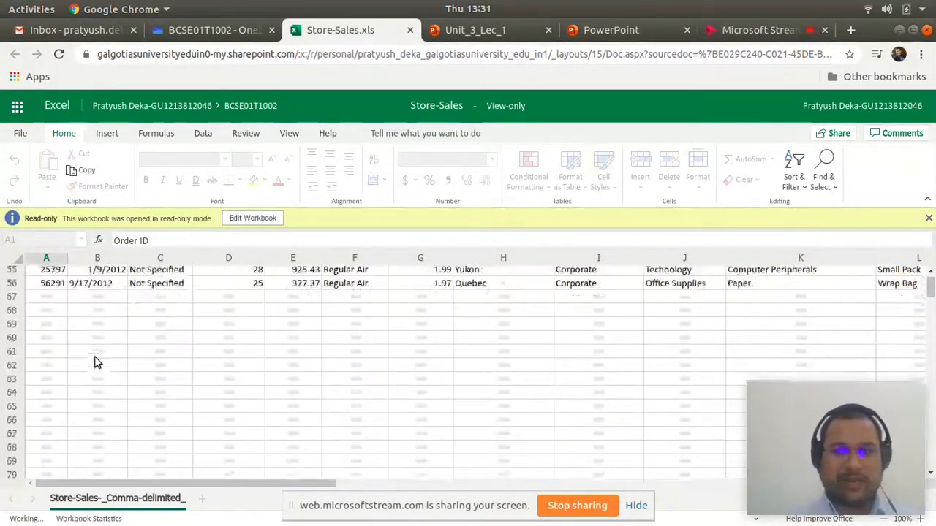
- Examine the last order records in the Order ID column, starting from the first entry in cell A2
scroll(46, 314, "up", 20)
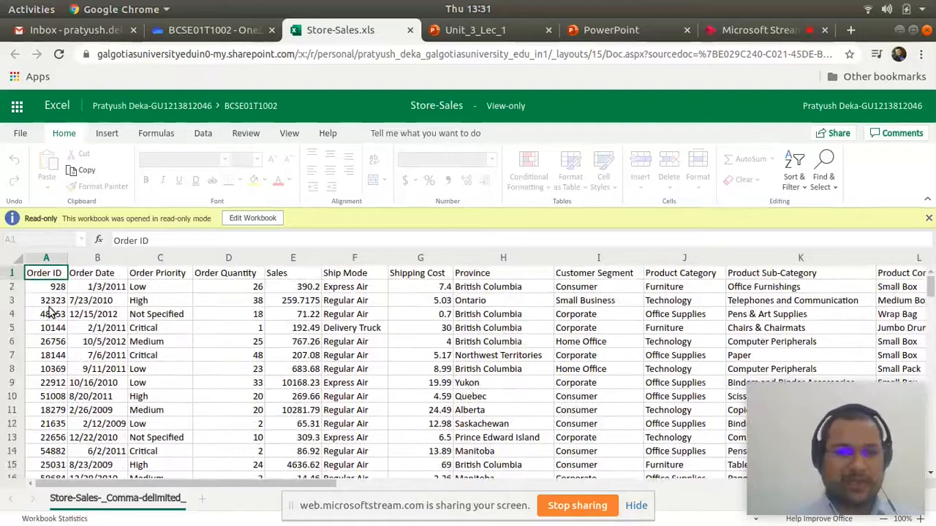
left_click(51, 290)
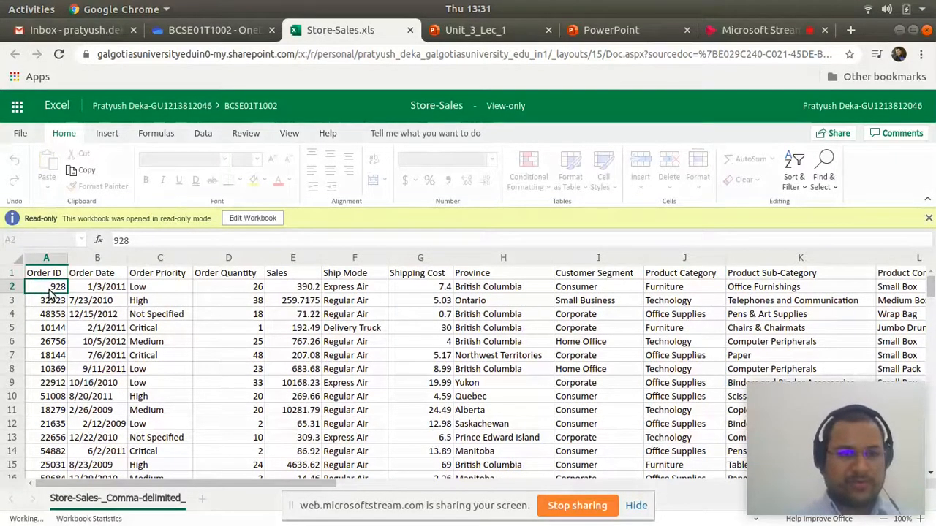
key("ctrl+Down")
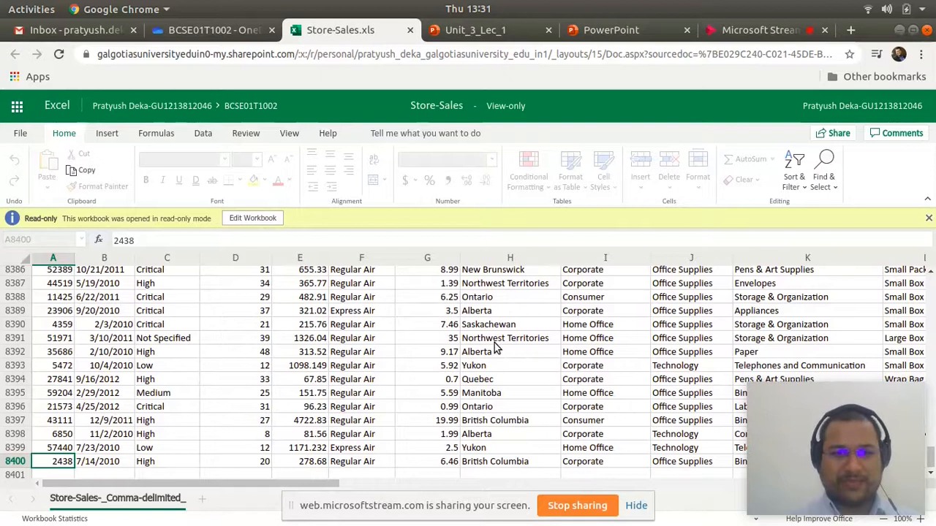
key("Up")
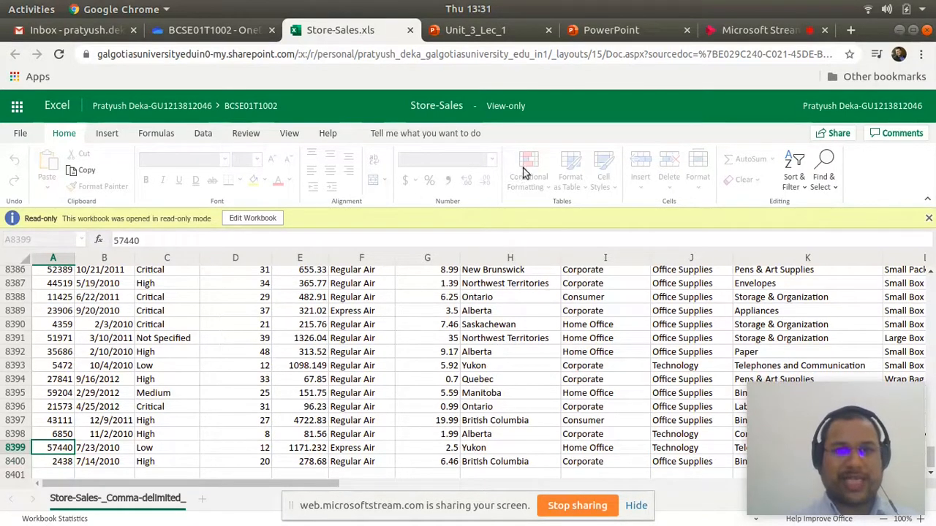
key("Up")
key("Up")
key("Up")
key("Up")
key("Up")
key("Up")
key("Up")
key("Up")
key("Up")
key("Up")
key("Up")
key("Up")
key("Up")
key("Up")
key("Up")
key("Up")
key("Up")
key("Up")
key("Up")
key("Up")
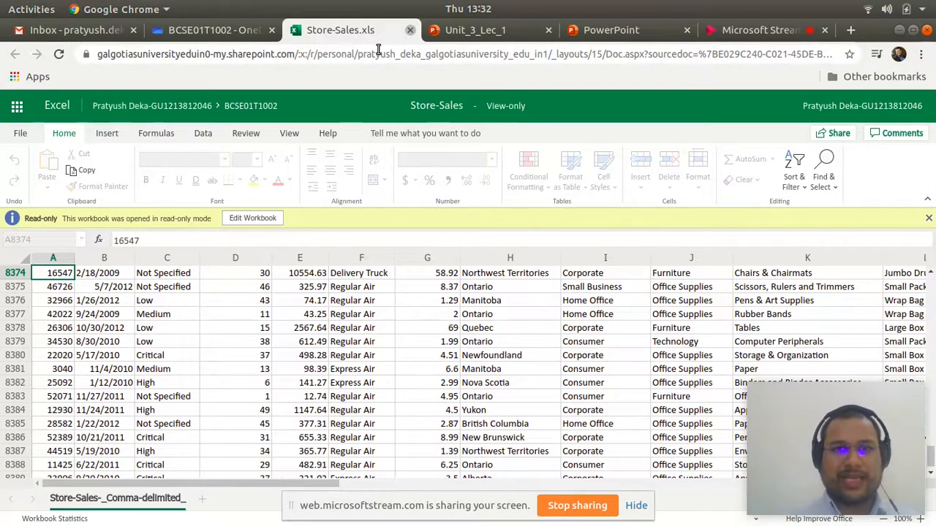
- Close Store-Sales.xls and open Store-Sales.xlsx from the BCSE01T1002 folder in OneDrive
left_click(411, 30)
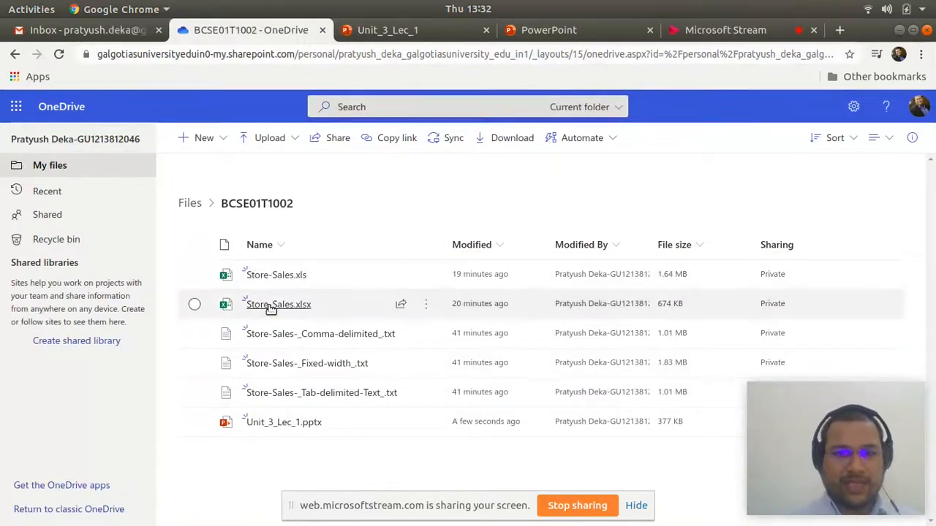
mouse_move(271, 308)
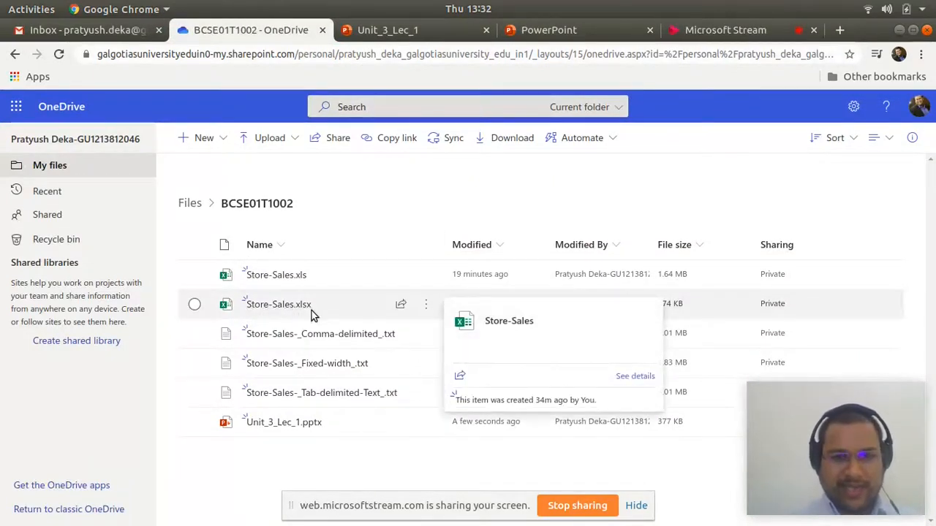
left_click(300, 312)
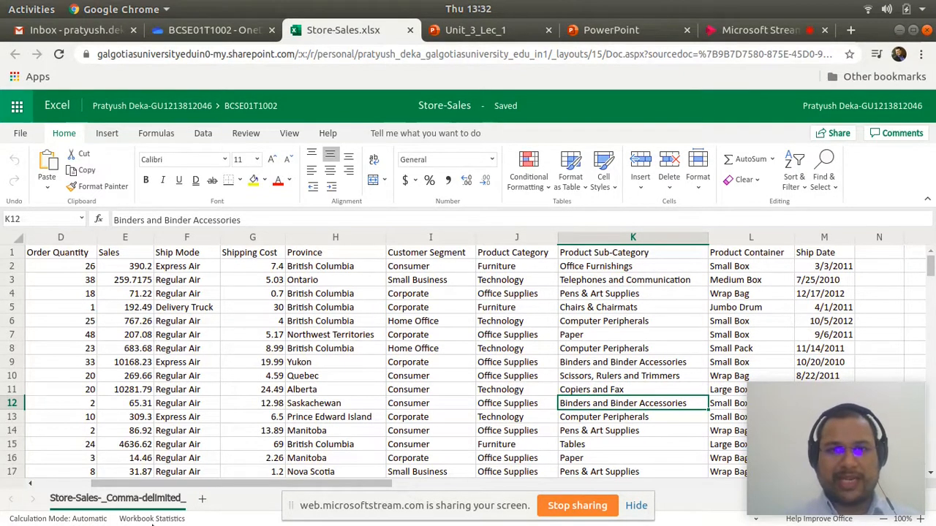
- Switch to the file manager's Downloads folder, view the raw contents of Store-Sales-_Comma-delimited_.txt in the text editor and close it
mouse_move(483, 525)
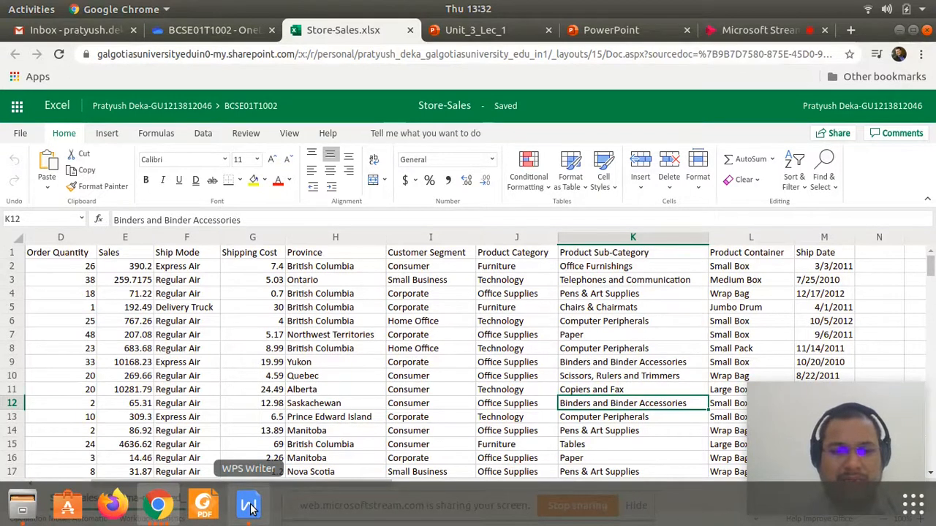
left_click(20, 510)
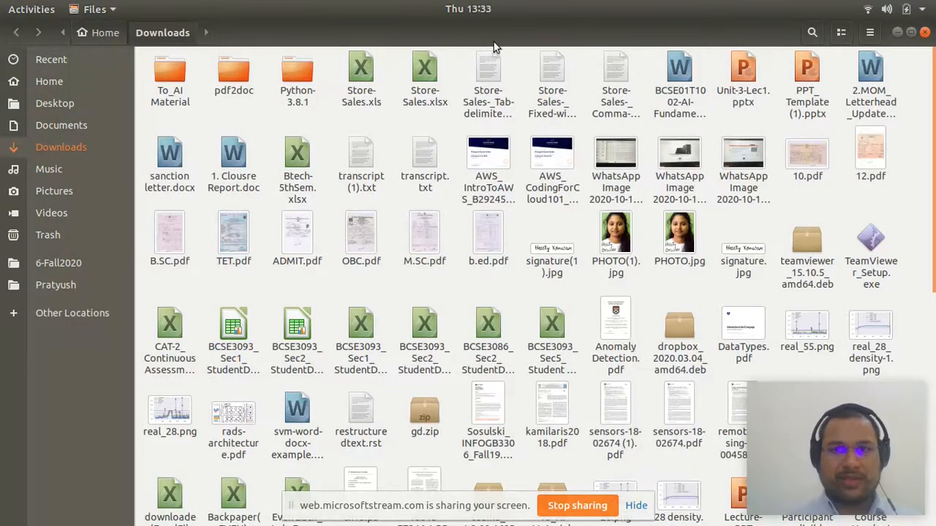
left_click(552, 73)
left_click(478, 82)
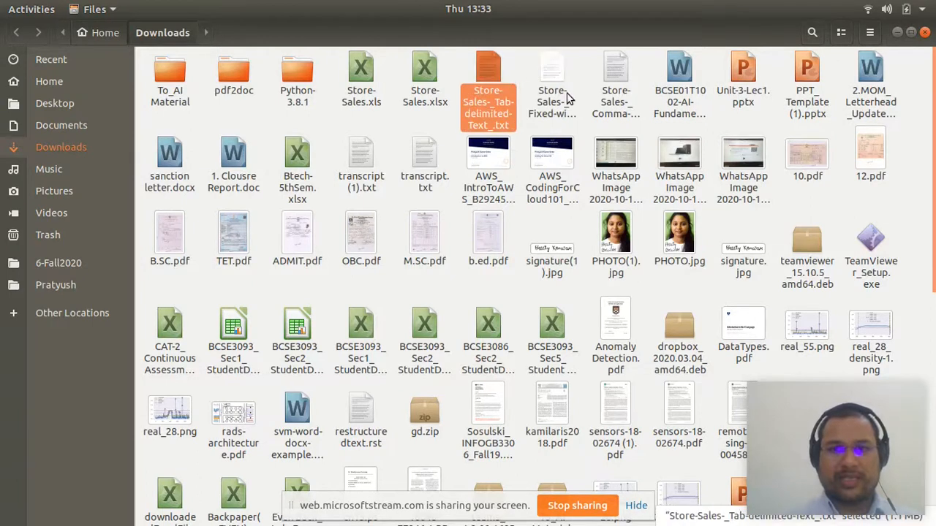
left_click(618, 81)
double_click(619, 81)
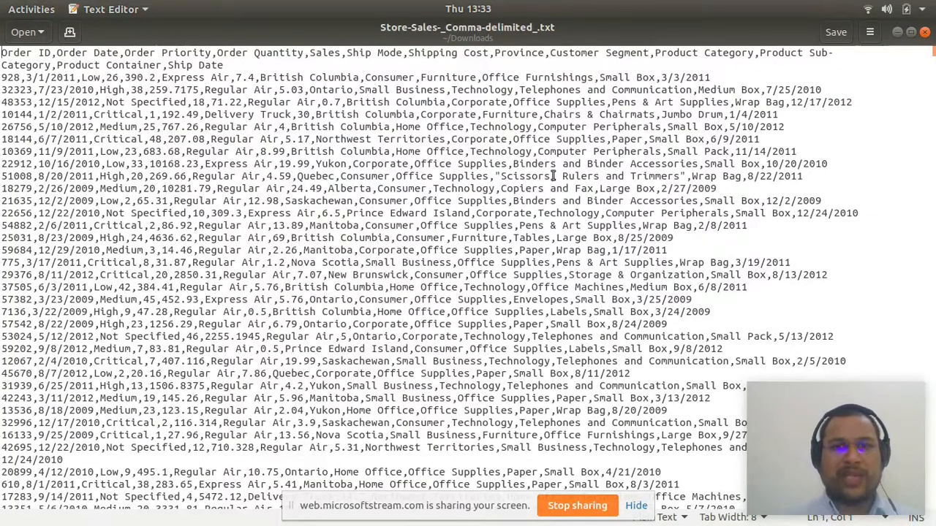
left_click(924, 32)
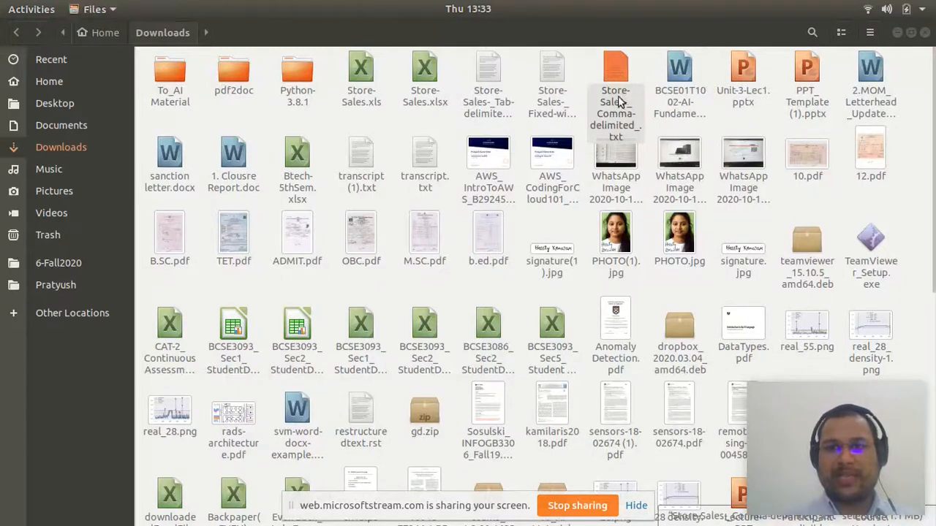
- Open Store-Sales-_Comma-delimited_.txt from the Downloads folder with WPS Spreadsheets
right_click(618, 96)
left_click(641, 117)
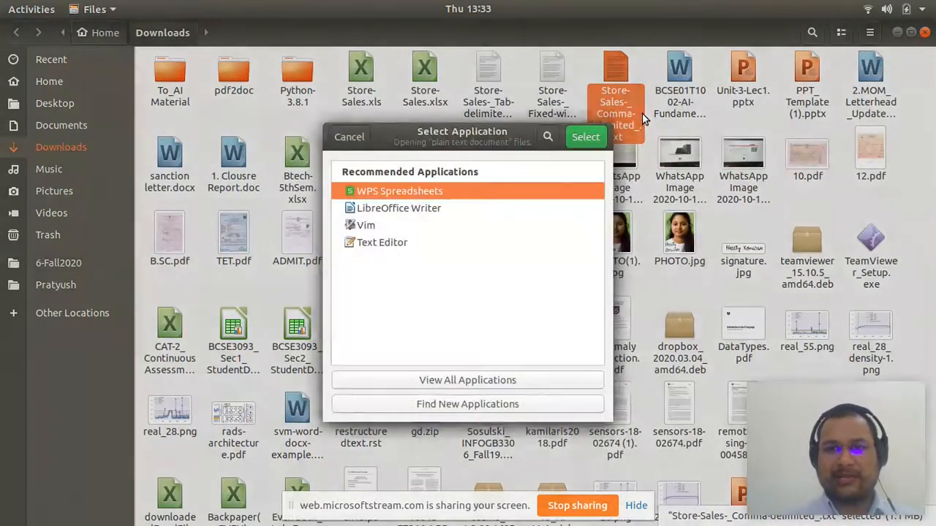
left_click(584, 137)
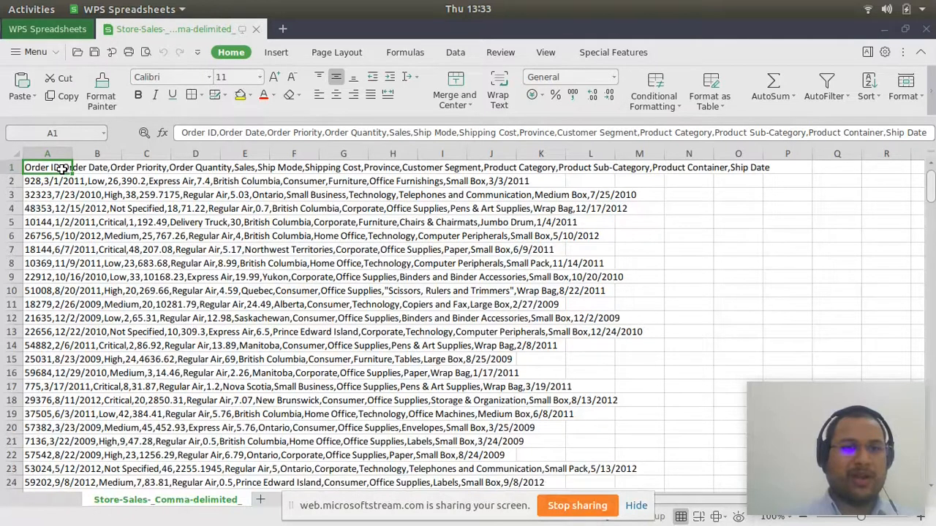
- Split all comma-separated records in column A into separate columns with Text to Columns, using the Delimited type and only Comma as delimiter
key("Right")
left_click(62, 169)
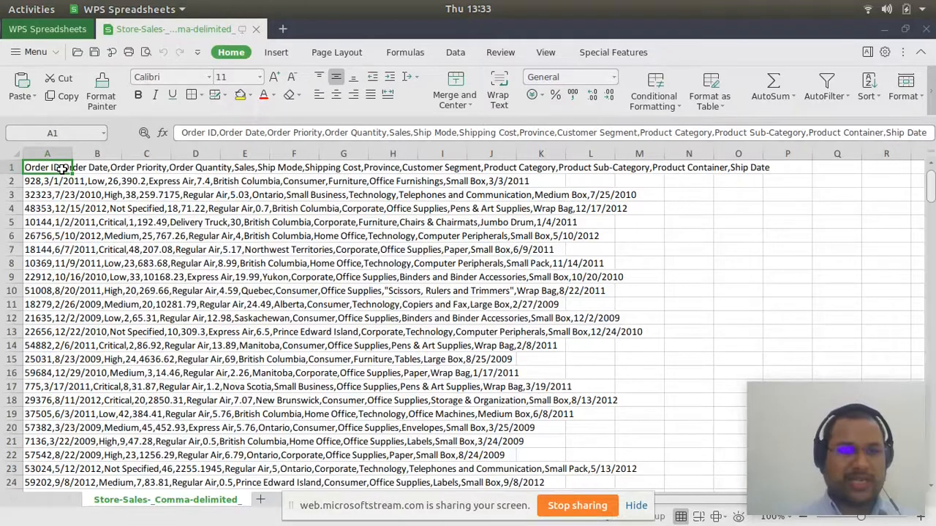
key("ctrl+shift+Down")
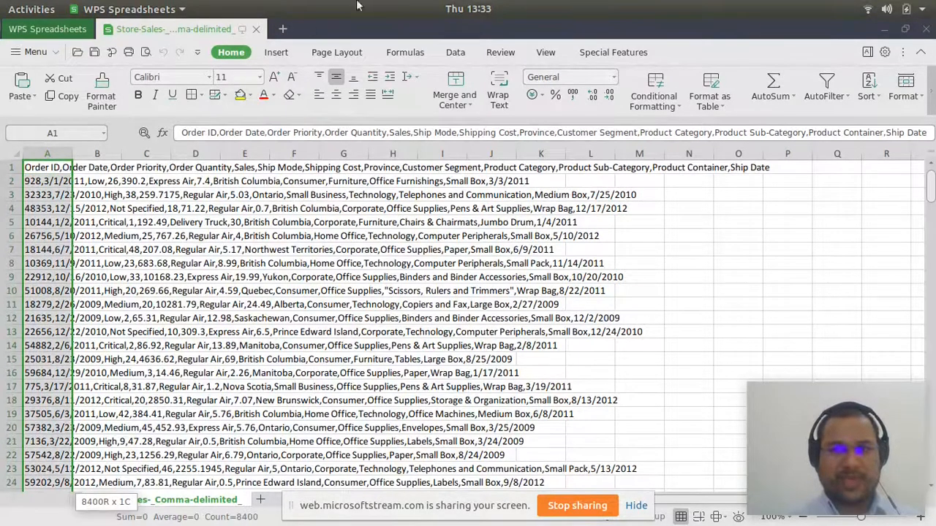
left_click(458, 57)
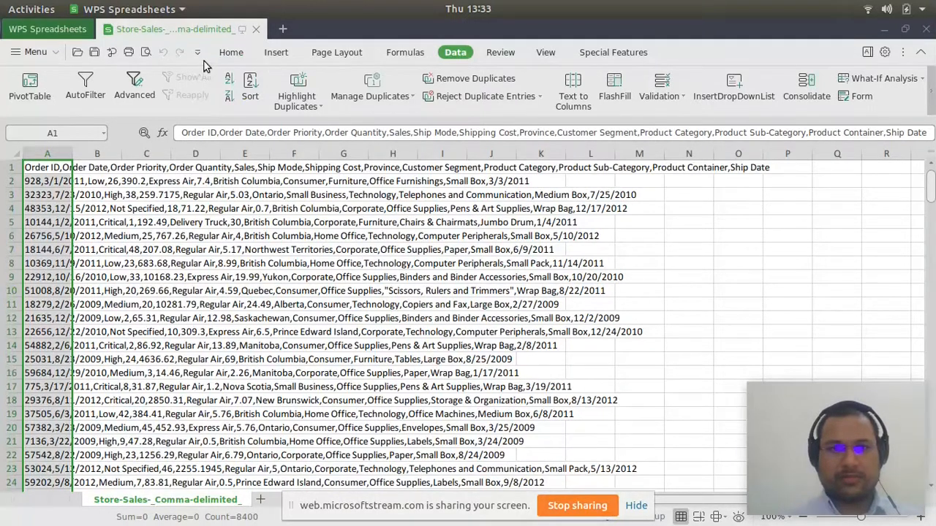
left_click(231, 56)
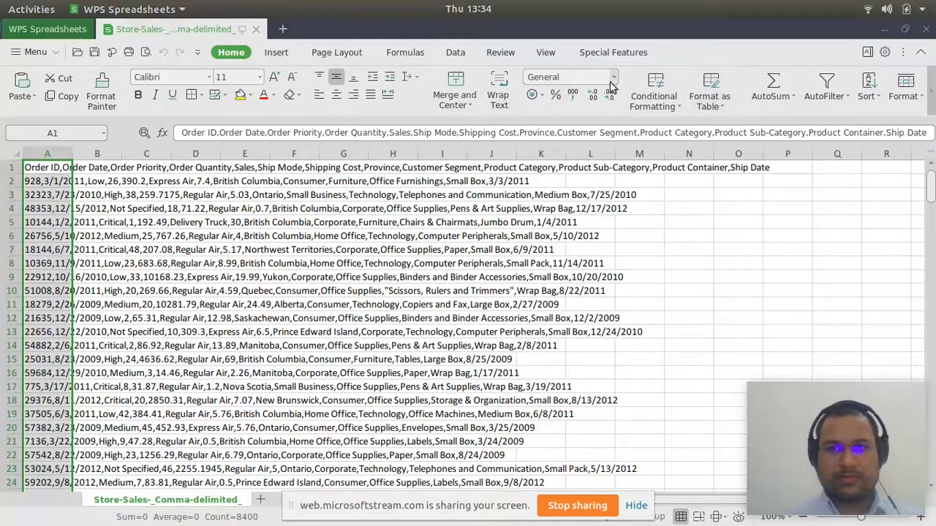
left_click(459, 55)
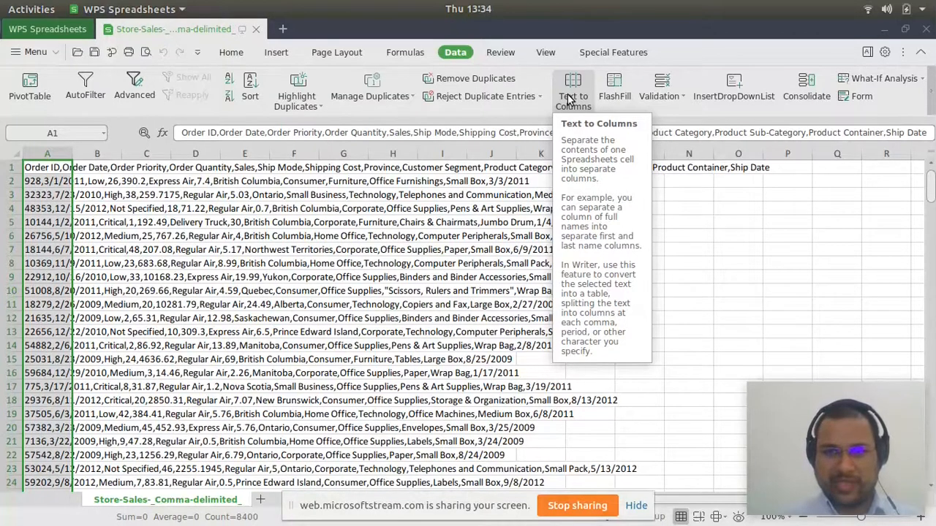
left_click(569, 100)
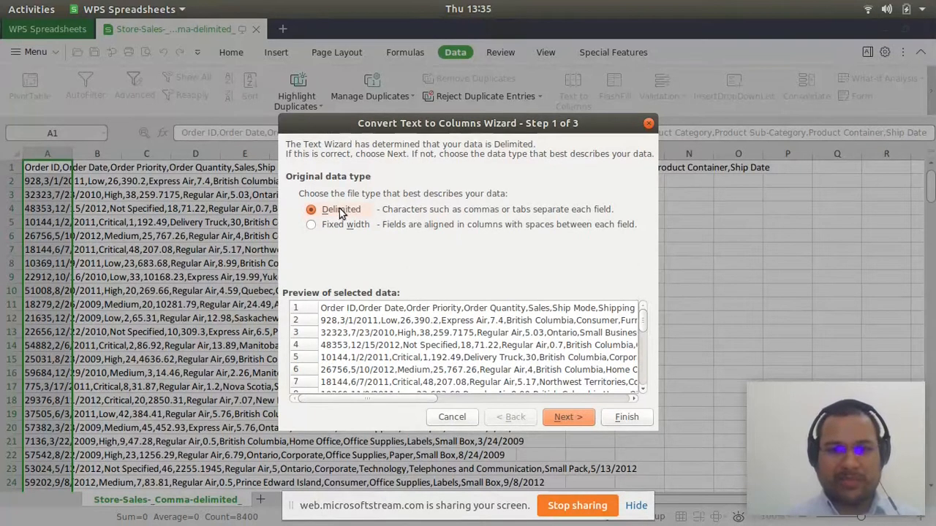
left_click(566, 417)
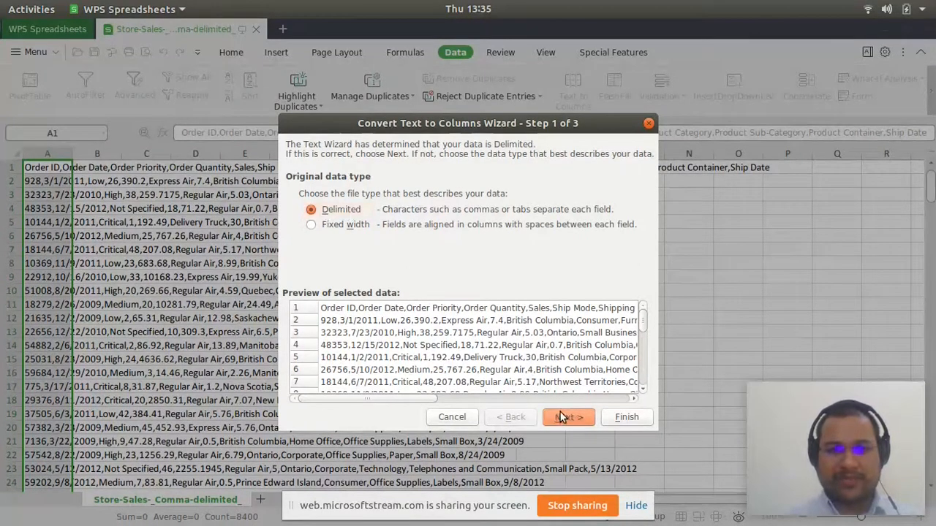
left_click(300, 188)
left_click(448, 188)
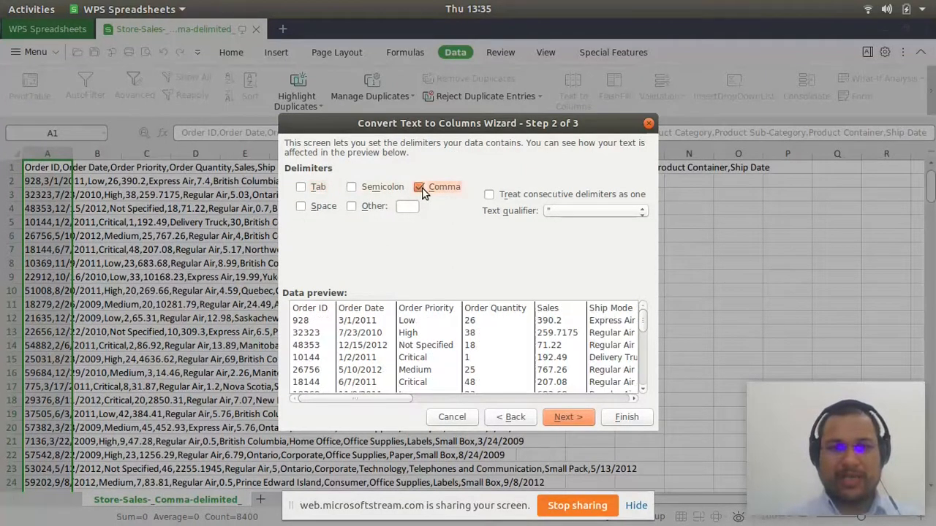
left_click_drag(390, 399, 339, 388)
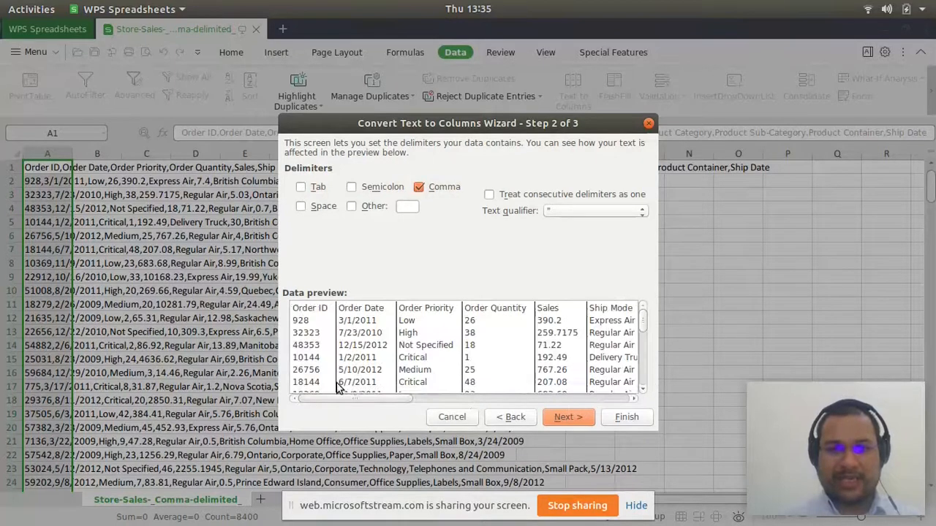
left_click(567, 418)
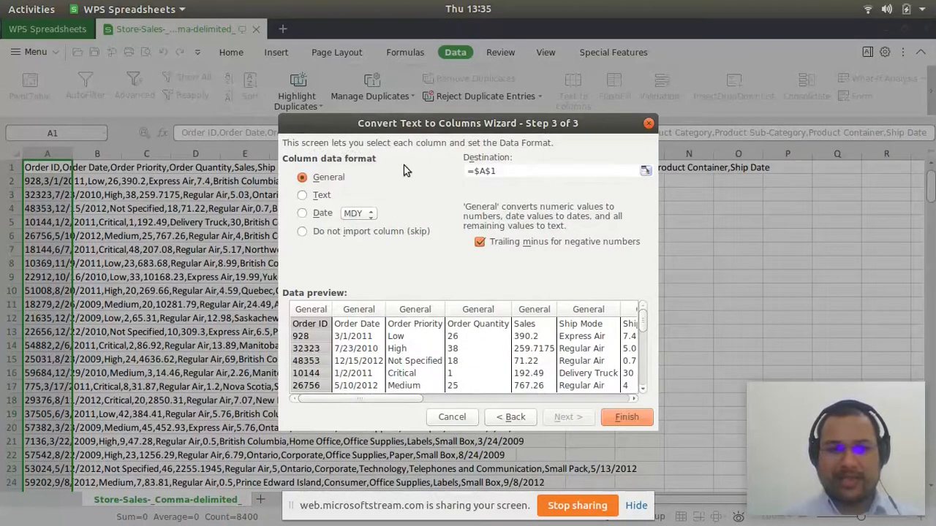
left_click(627, 417)
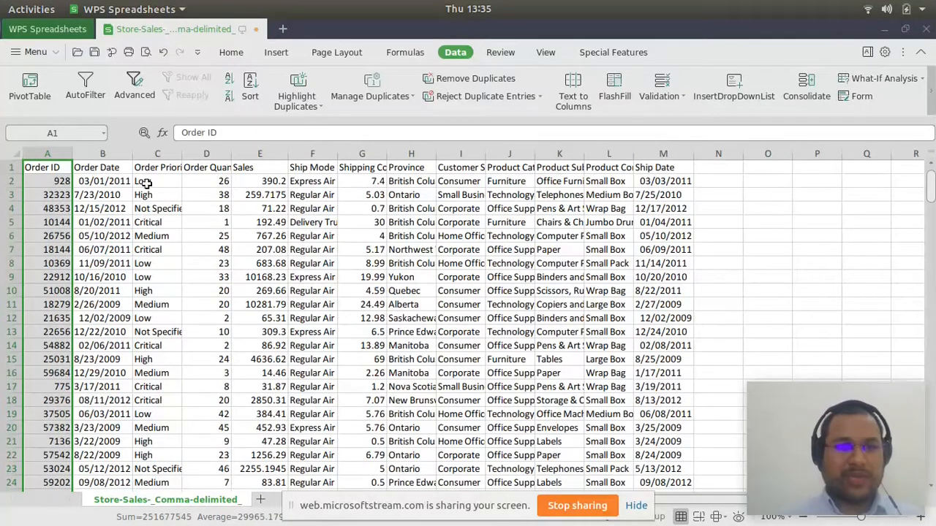
- Examine the split column headers from Order ID through Order Quantity and return to cell A1
left_click(55, 173)
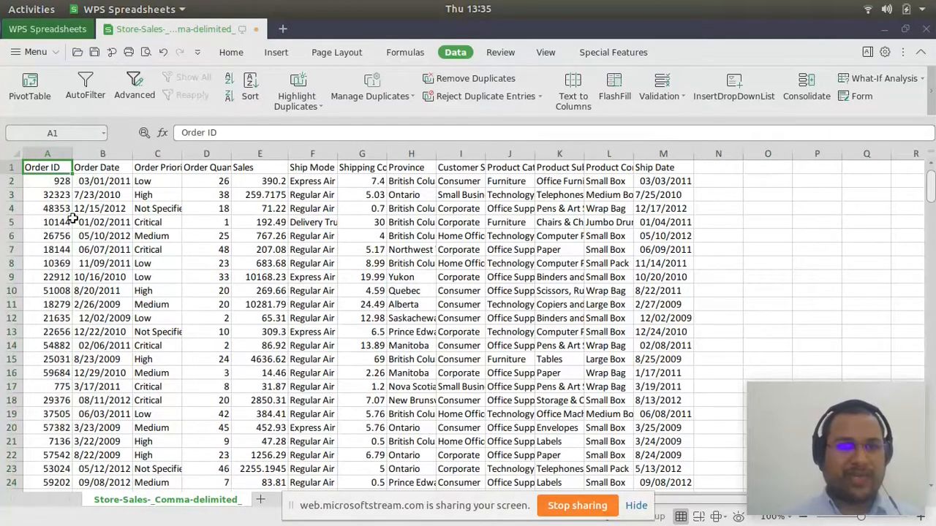
left_click(119, 173)
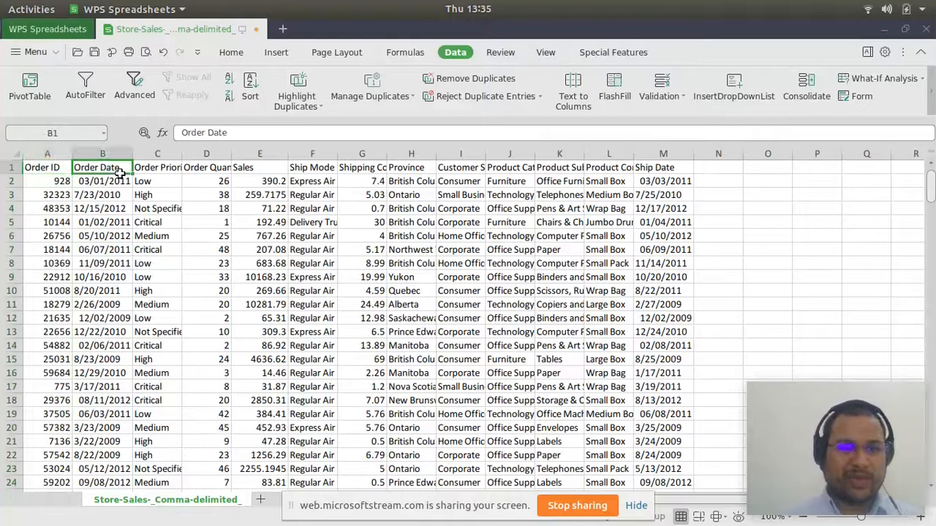
key("Right")
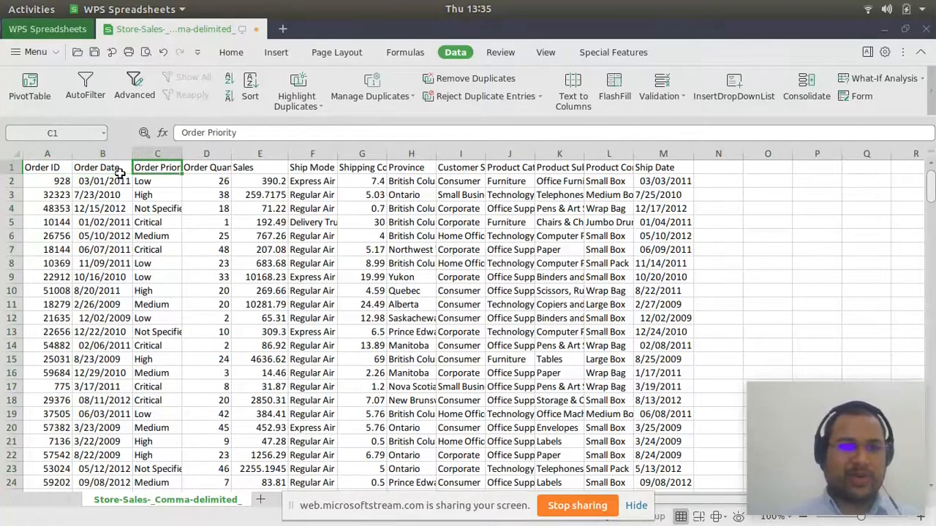
key("Right")
key("Right")
key("Right")
key("Right")
key("Right")
key("Right")
key("Right")
key("Right")
key("Right")
key("Right")
key("Right")
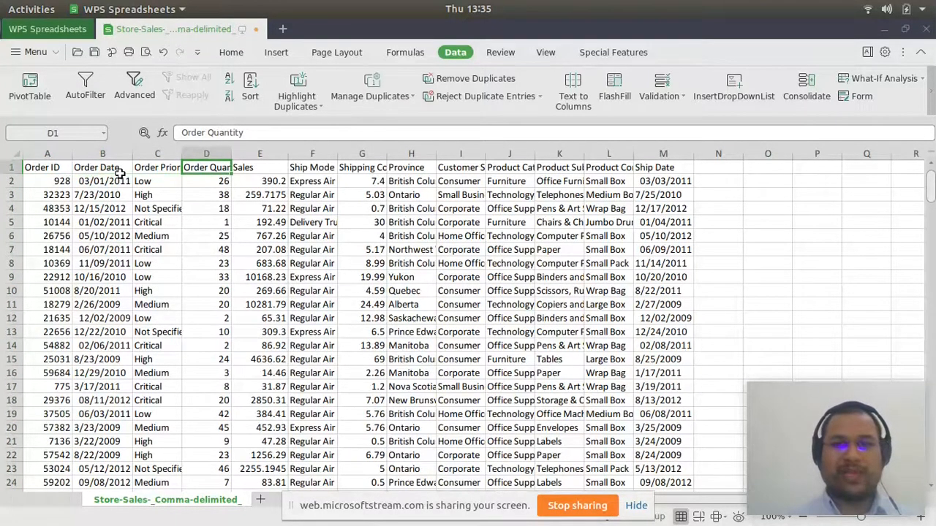
key("Left")
key("Left")
key("Left")
key("Left")
key("Left")
key("Left")
key("Left")
key("Left")
key("Left")
key("Left")
key("Left")
key("Left")
key("Left")
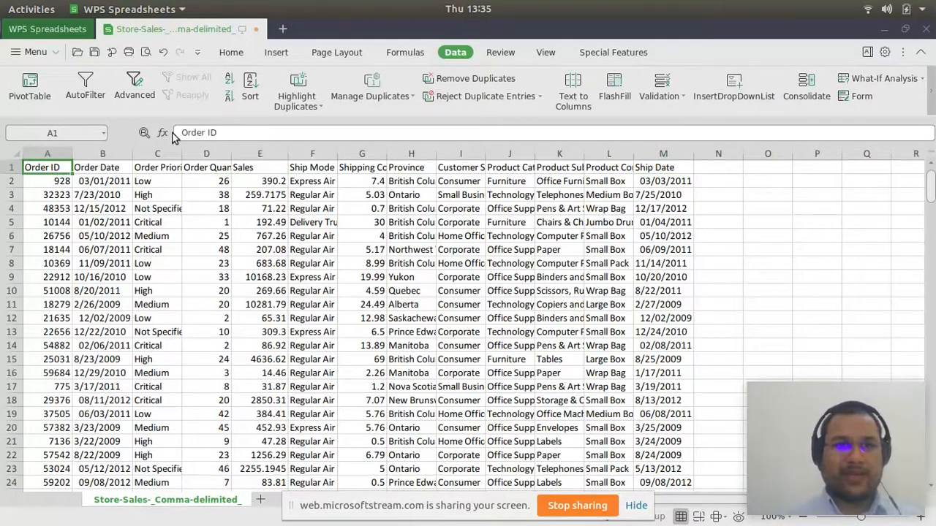
- Open Store-Sales-_Tab-delimited-Text_.txt from the Downloads folder using the All Files filter, and auto-fit the Order Date column
left_click(49, 29)
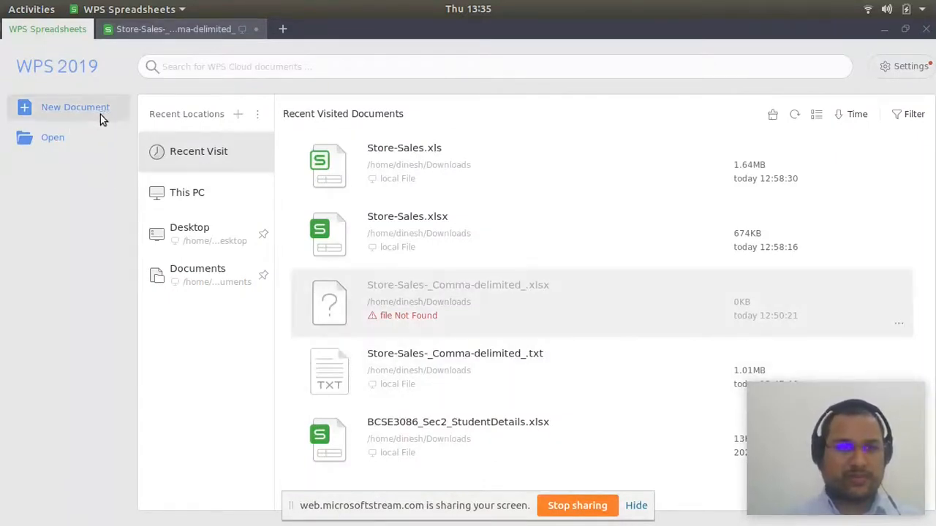
left_click(56, 141)
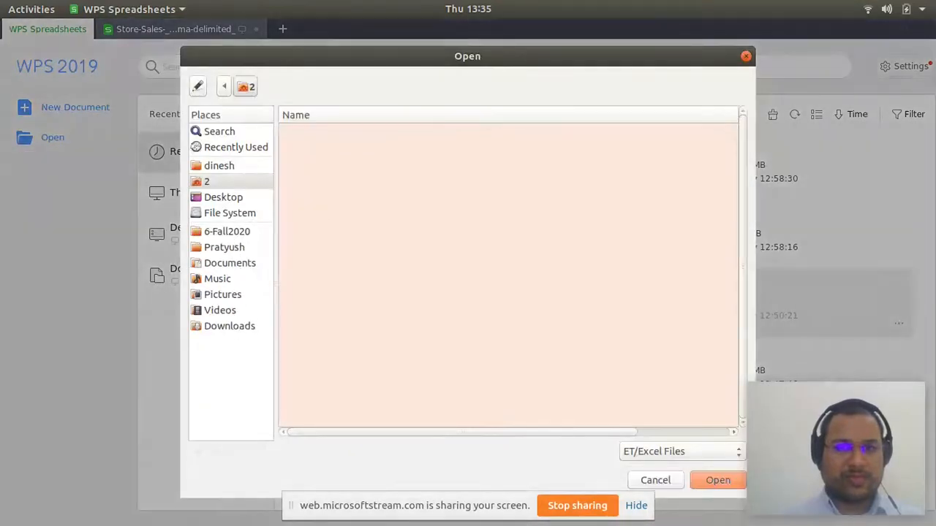
left_click(231, 327)
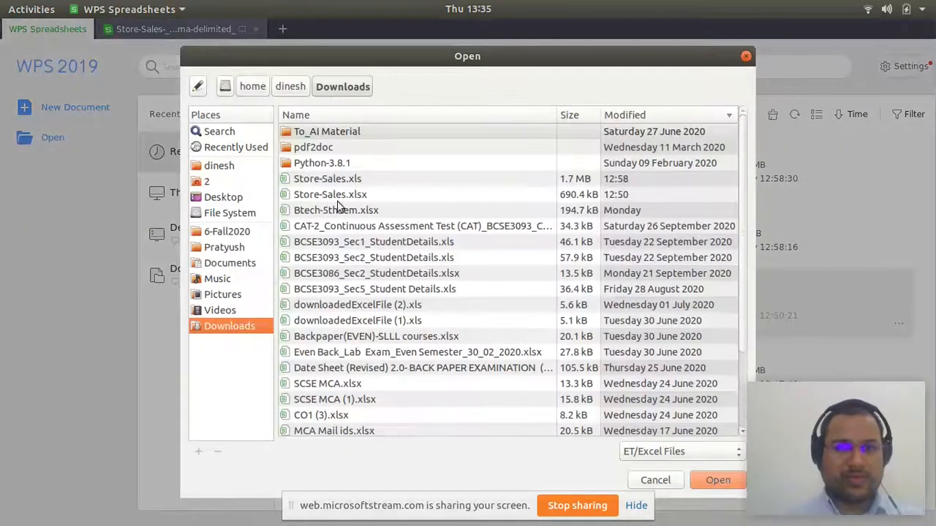
left_click(676, 117)
left_click(677, 117)
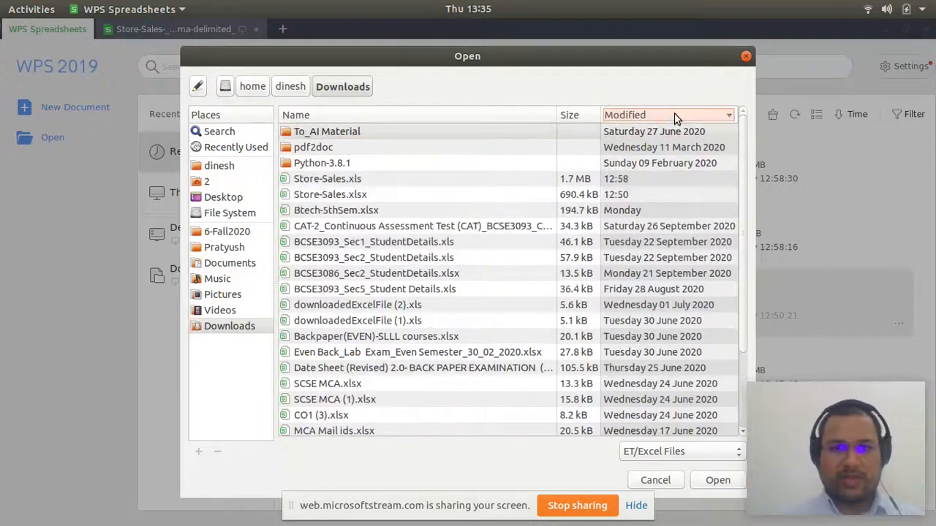
left_click(692, 450)
left_click(655, 408)
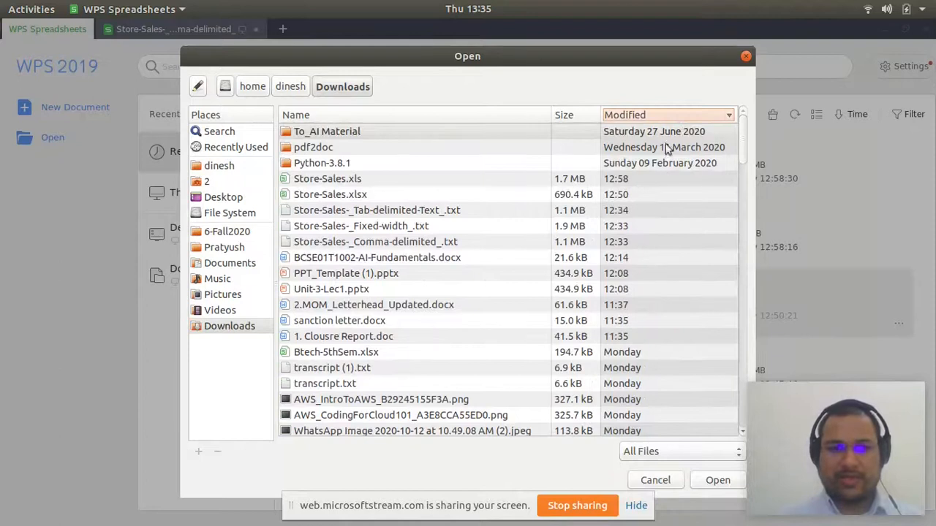
left_click(389, 210)
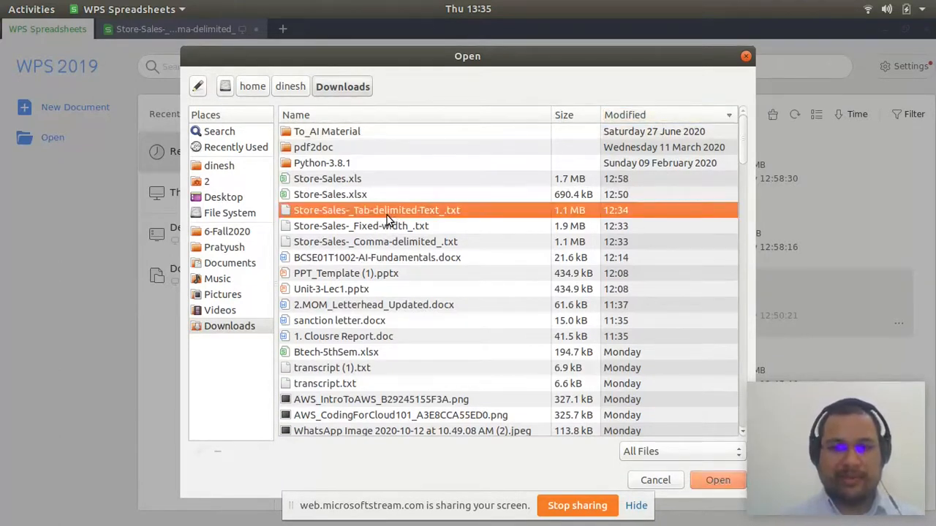
left_click(712, 480)
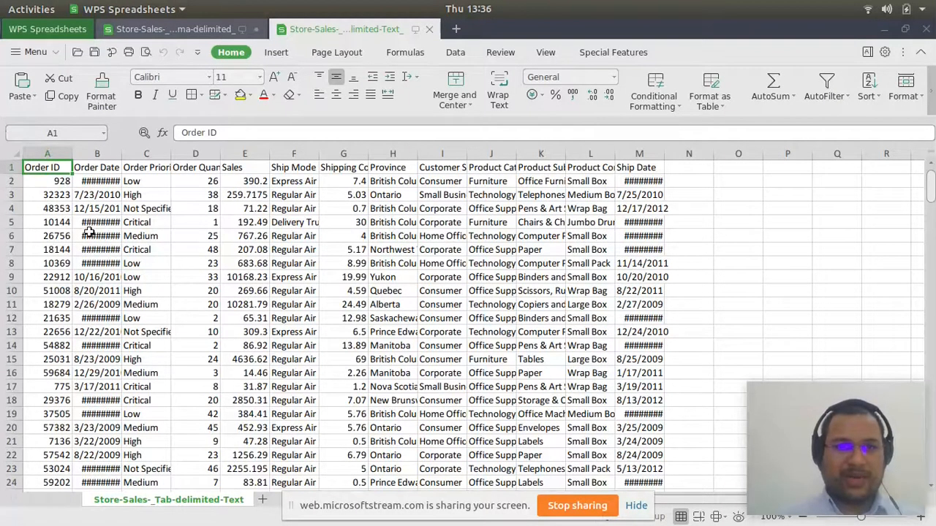
double_click(121, 154)
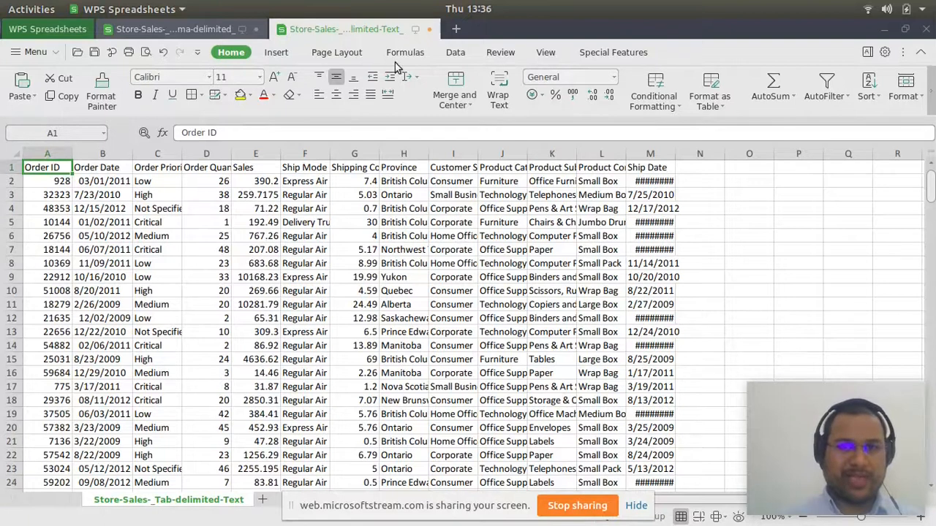
- Close the tab-delimited and comma-delimited Store-Sales documents without saving their changes
left_click(432, 31)
left_click(469, 313)
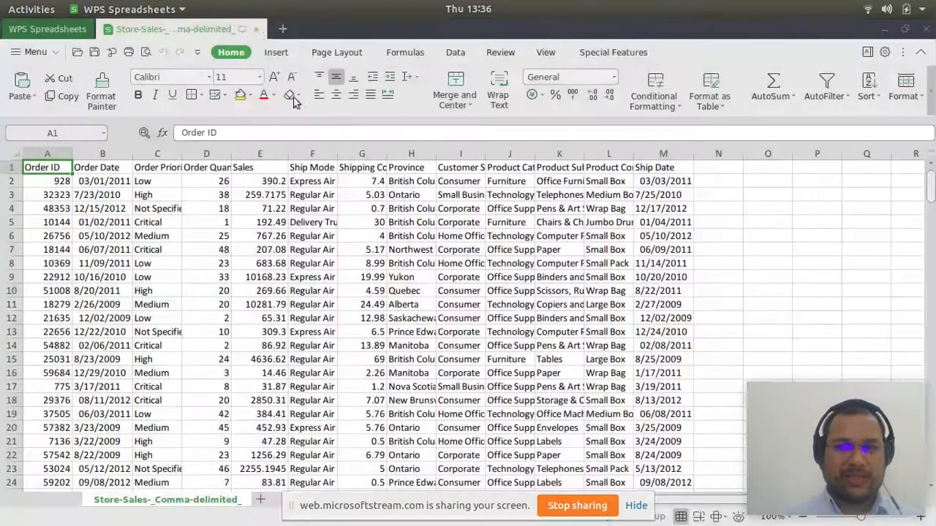
left_click(256, 29)
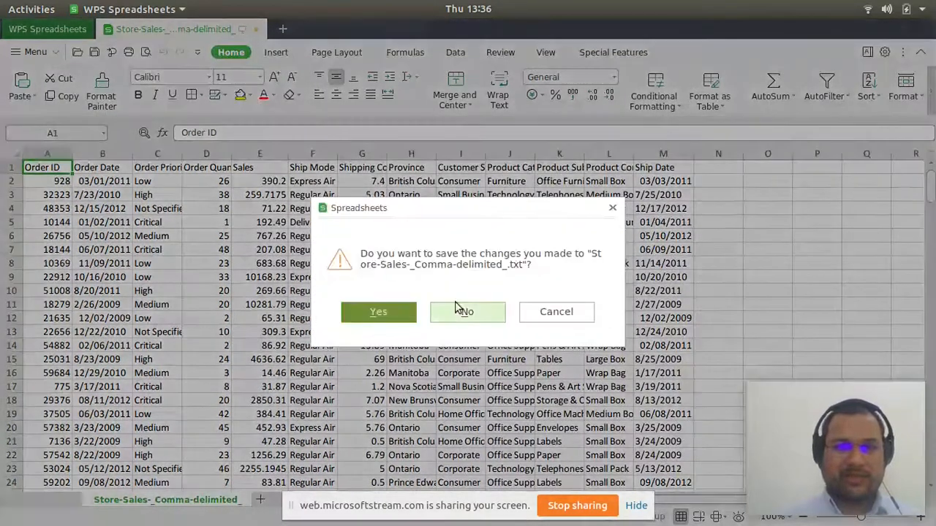
left_click(456, 307)
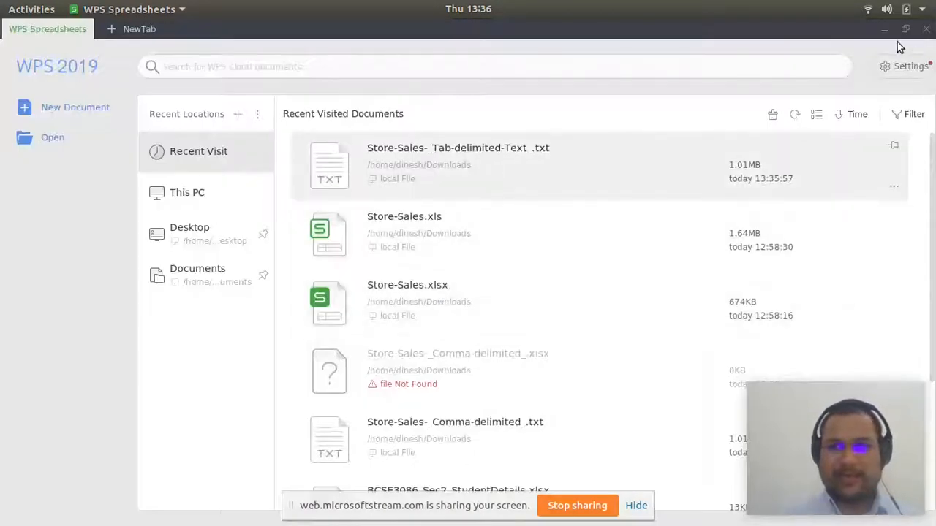
- Switch to the file manager, open Store-Sales-_Tab-delimited-Text_.txt with WPS Spreadsheets to view its columns, and close it
left_click(885, 30)
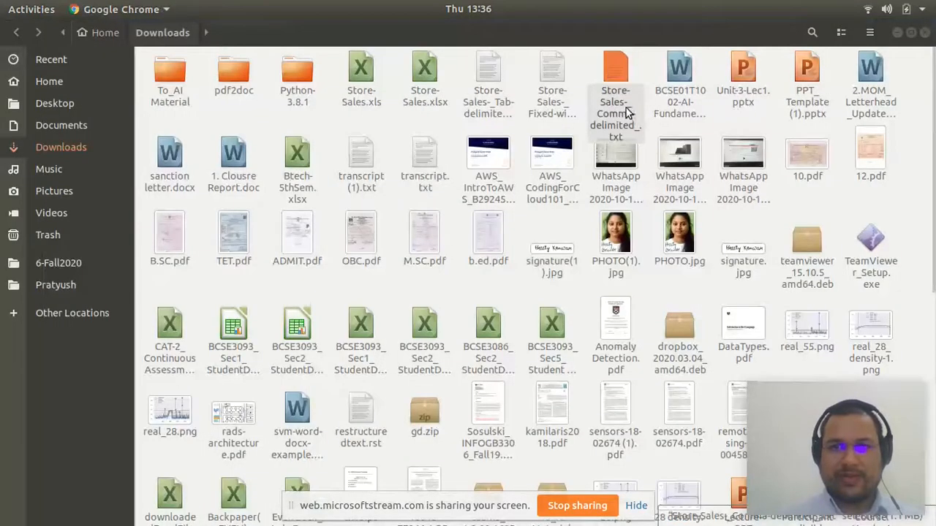
left_click(485, 79)
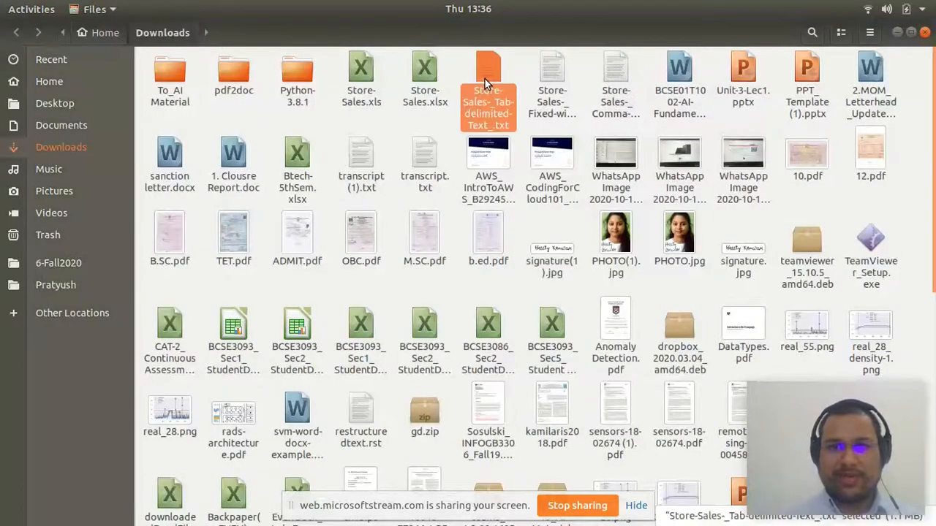
right_click(484, 79)
left_click(533, 110)
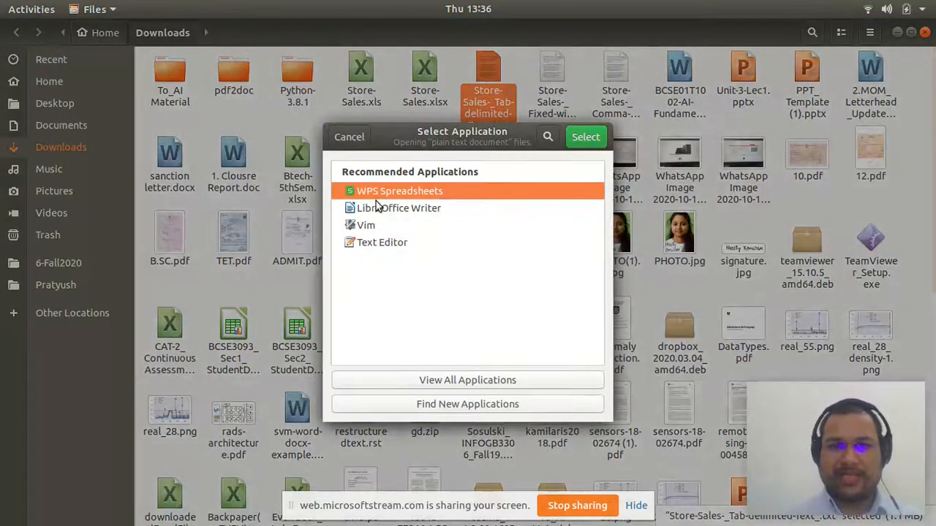
left_click(587, 139)
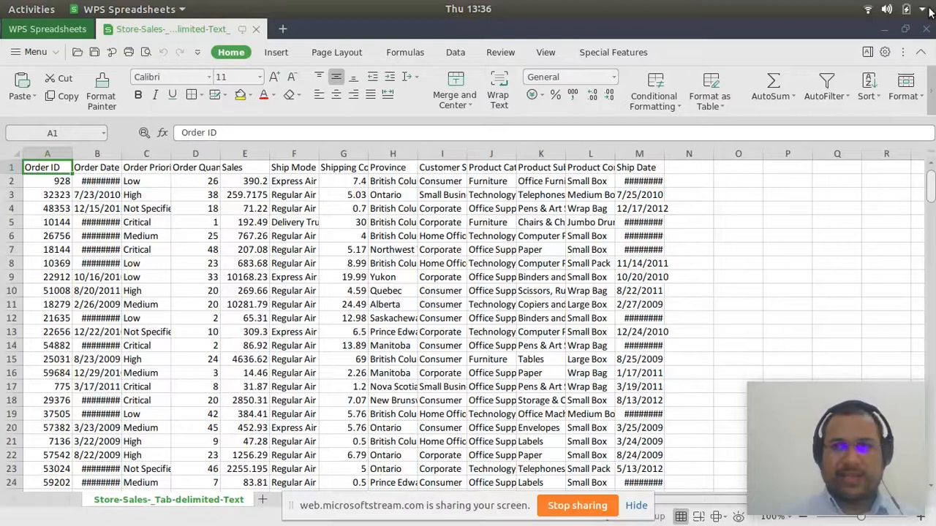
left_click(925, 29)
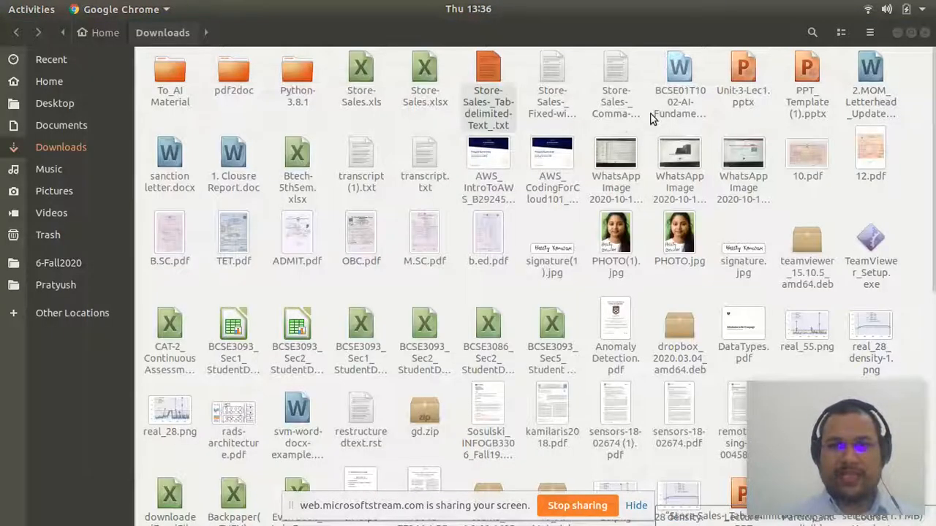
- Open Store-Sales-_Fixed-width_.txt from the Downloads folder with WPS Spreadsheets and bring its window to the front
left_click(548, 92)
right_click(548, 93)
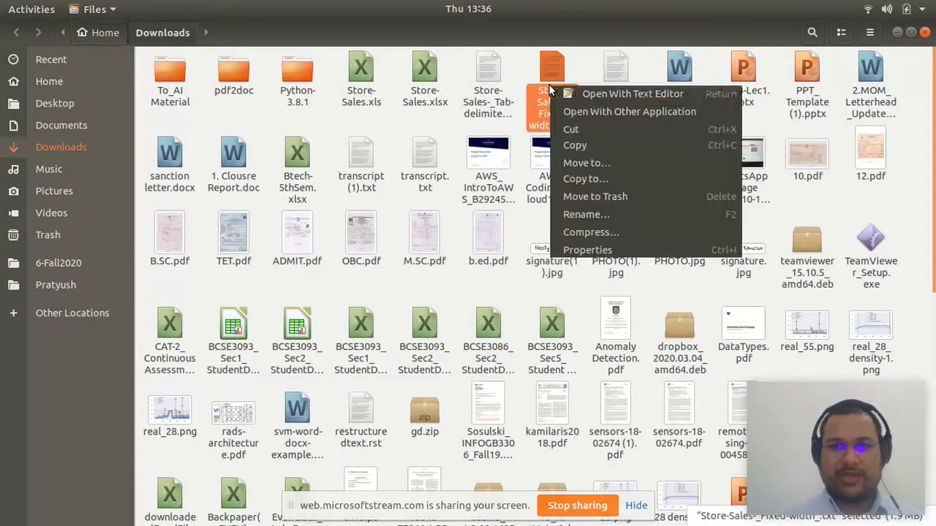
left_click(589, 114)
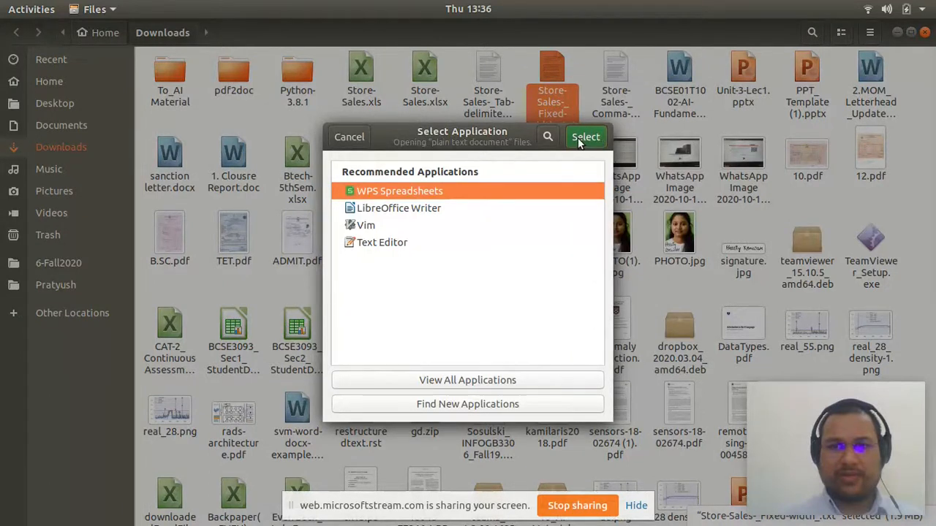
left_click(582, 139)
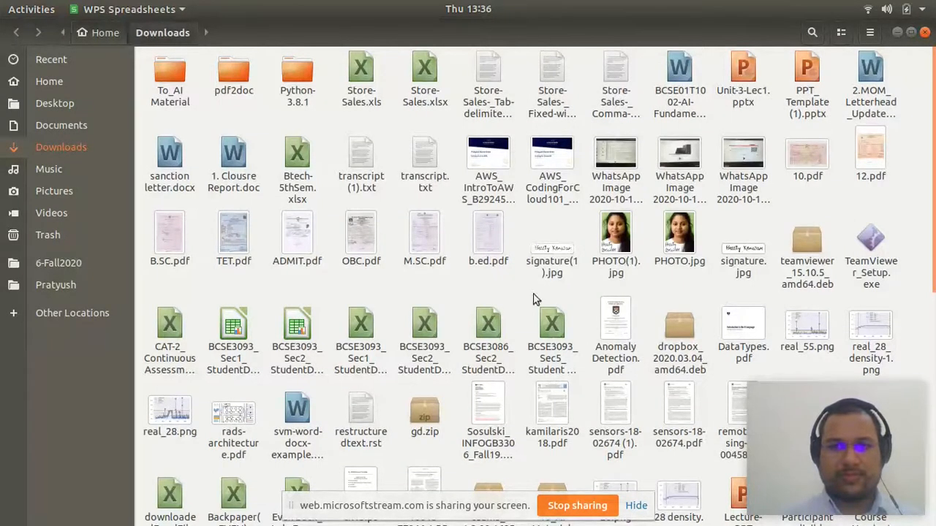
mouse_move(621, 525)
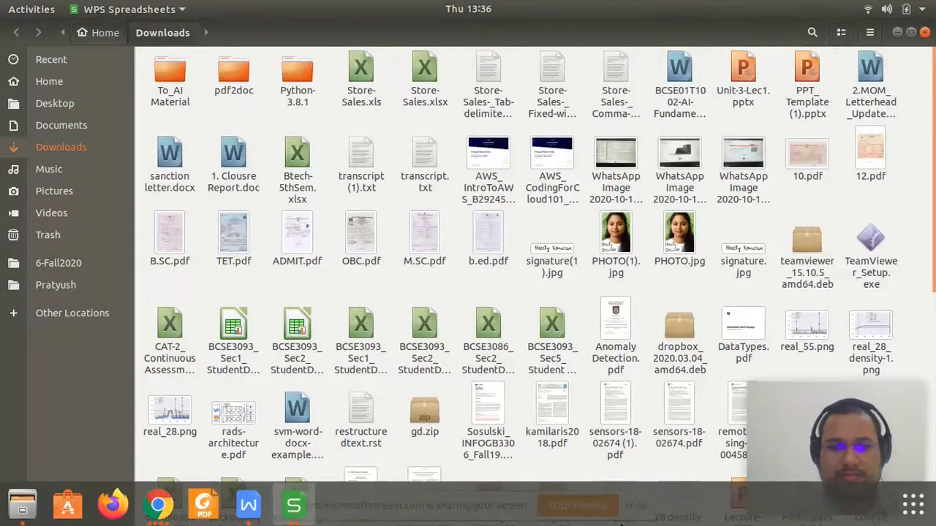
left_click(297, 493)
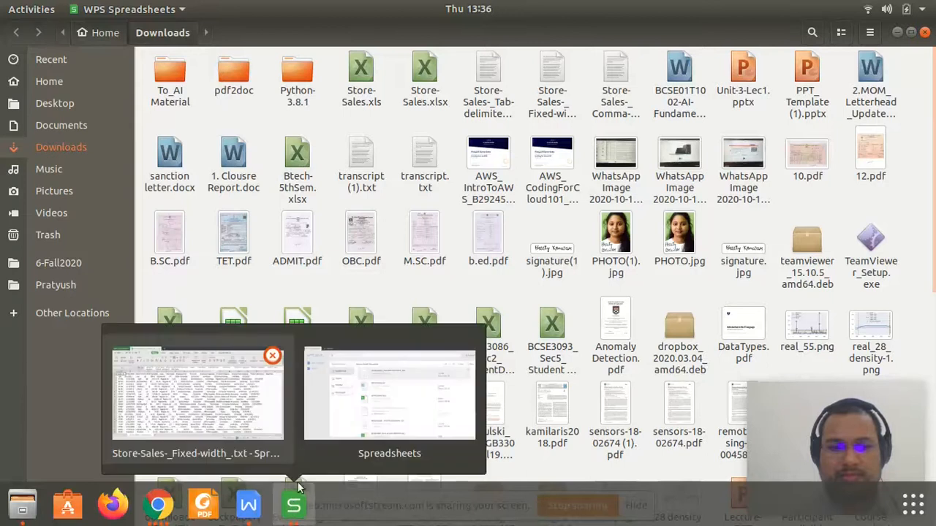
left_click(234, 401)
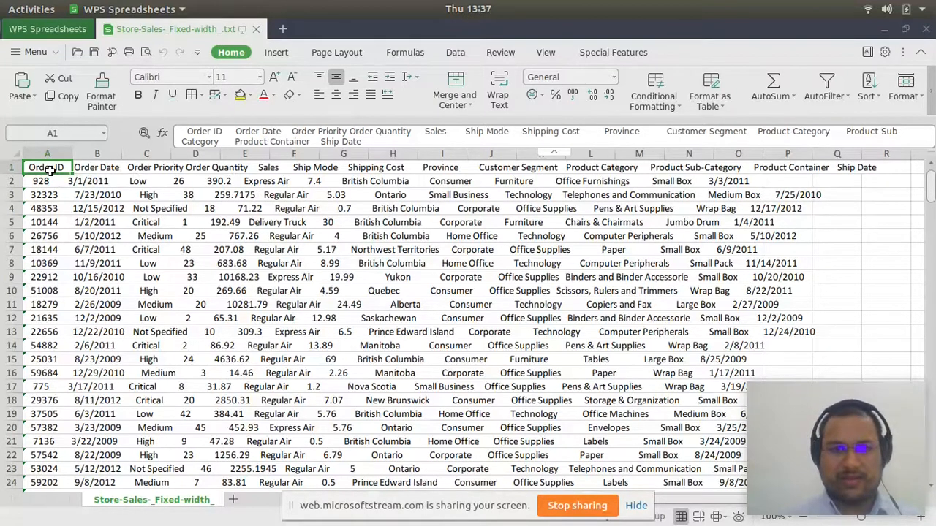
- Examine header cells A1 through D1 of the fixed-width sheet for their actual contents and return to A1
key("Right")
key("Right")
key("Right")
key("Left")
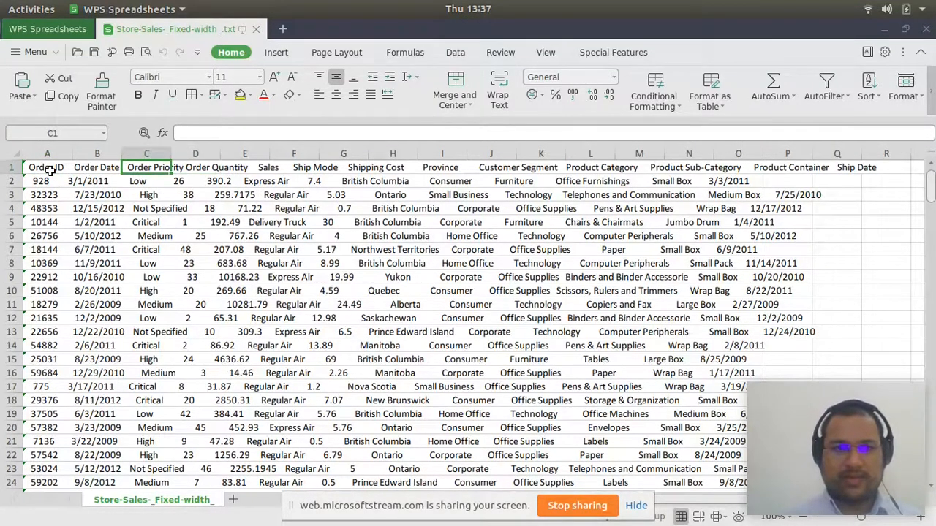
key("Left")
key("Left")
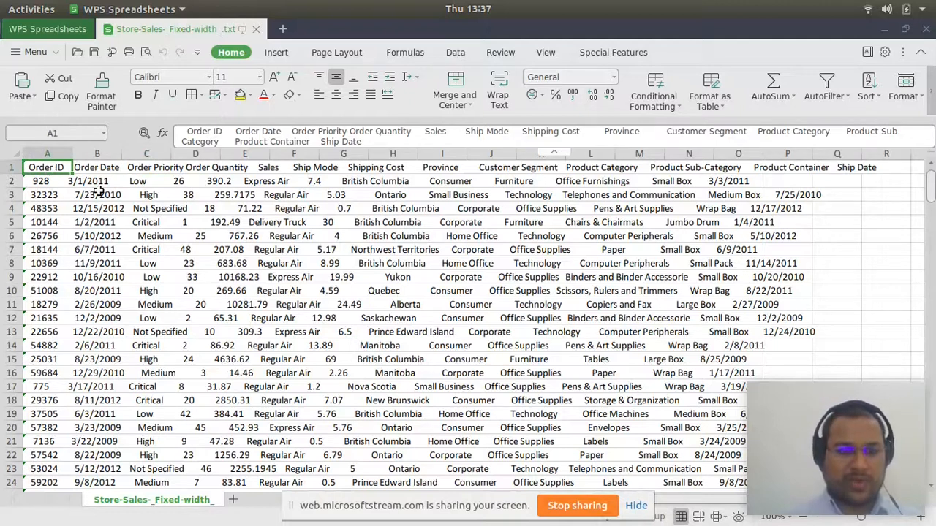
- Try to run Text to Columns with the entire fixed-width sheet selected
key("ctrl+shift+Down")
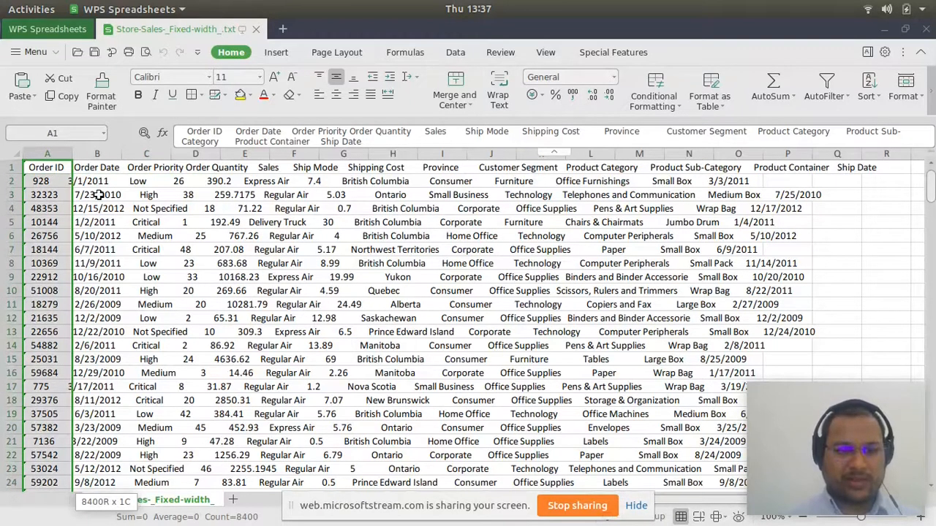
key("ctrl+a")
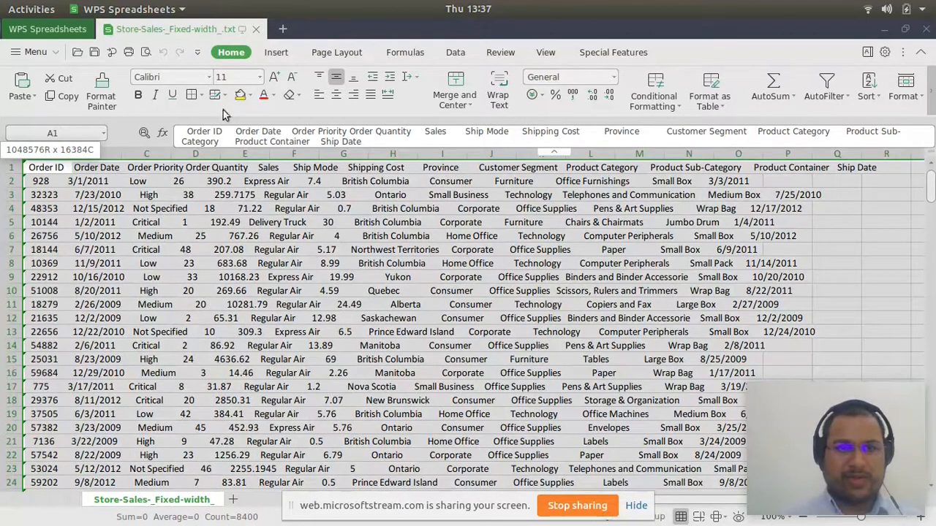
left_click(455, 53)
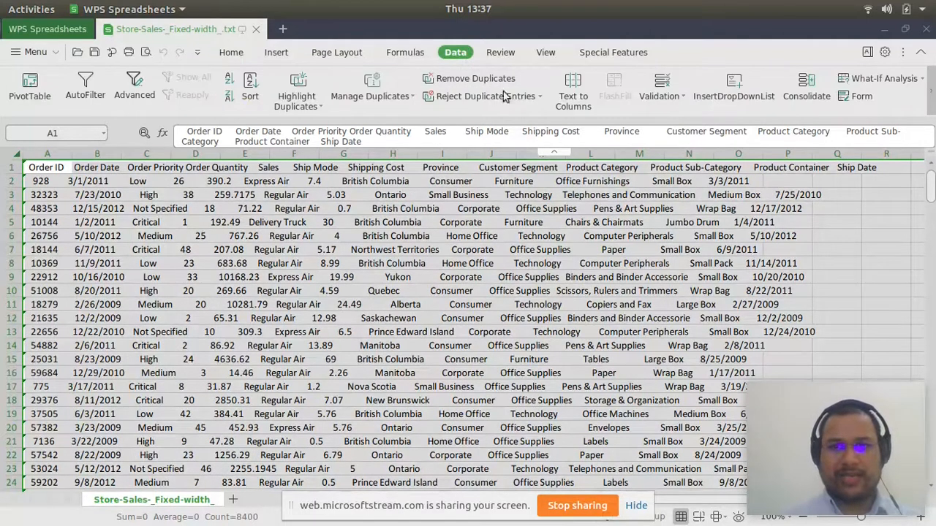
left_click(575, 84)
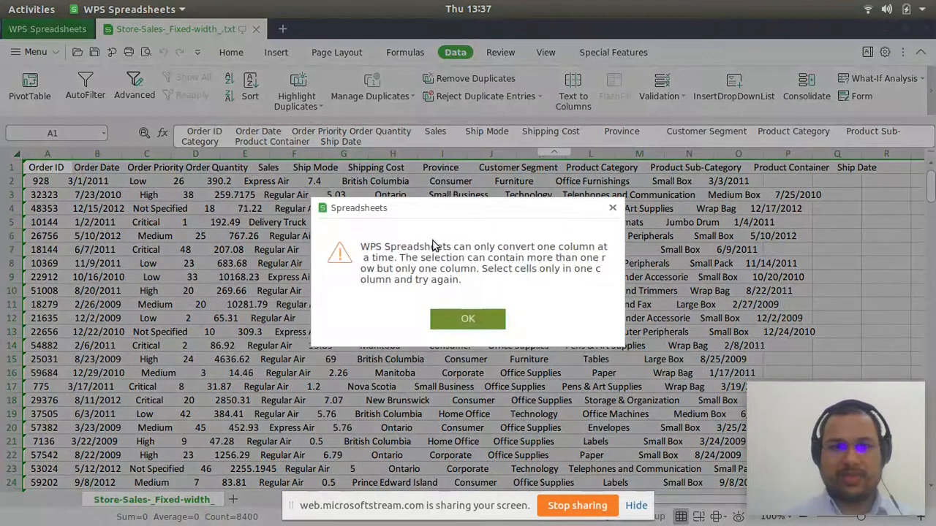
left_click(466, 324)
left_click(362, 198)
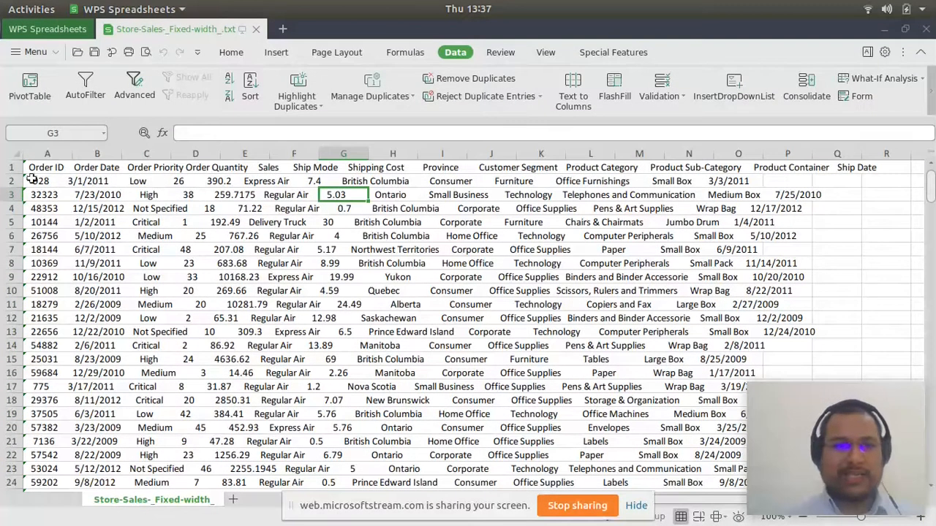
- Examine the first cells of rows 1 and 2 to see which column holds the record text
left_click(36, 165)
key("Right")
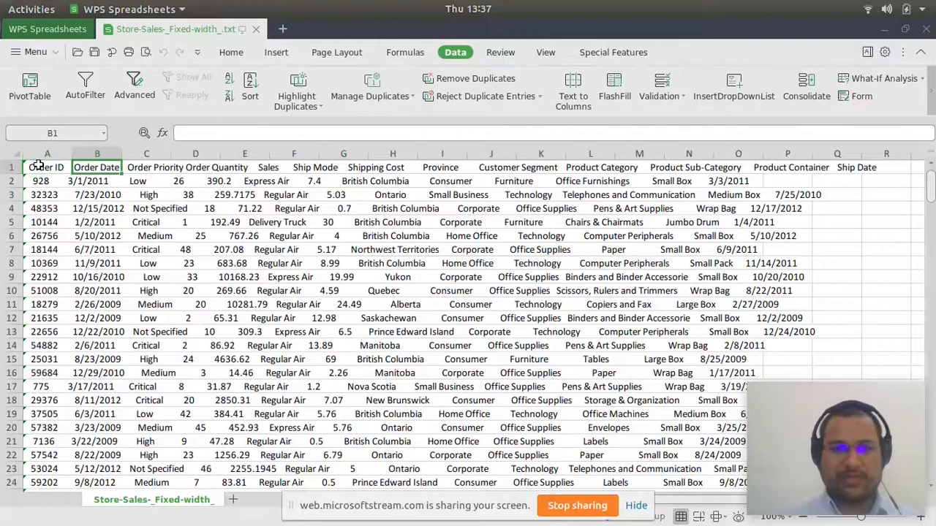
key("Right")
key("Left")
key("Left")
key("Down")
key("Right")
- Start Text to Columns on the whole of column A as Fixed width data and go on to the column breaks
left_click(36, 165)
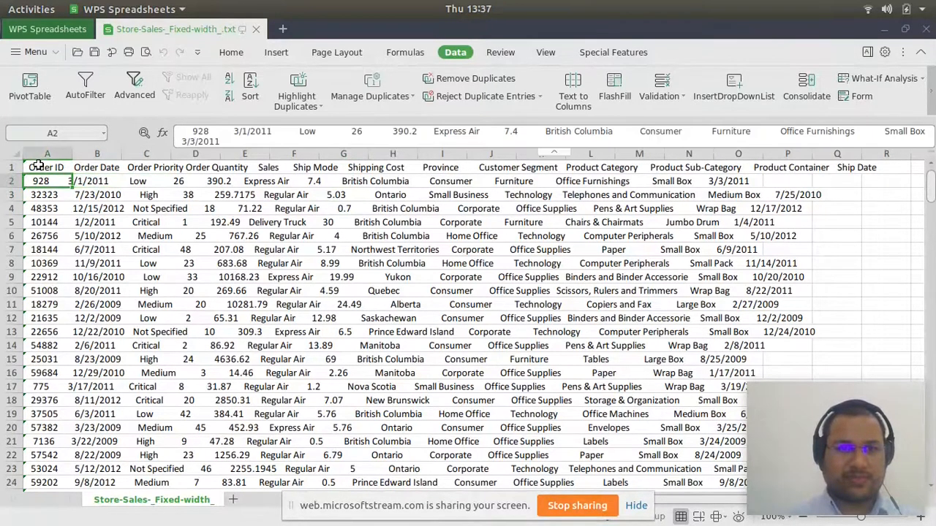
key("ctrl+space")
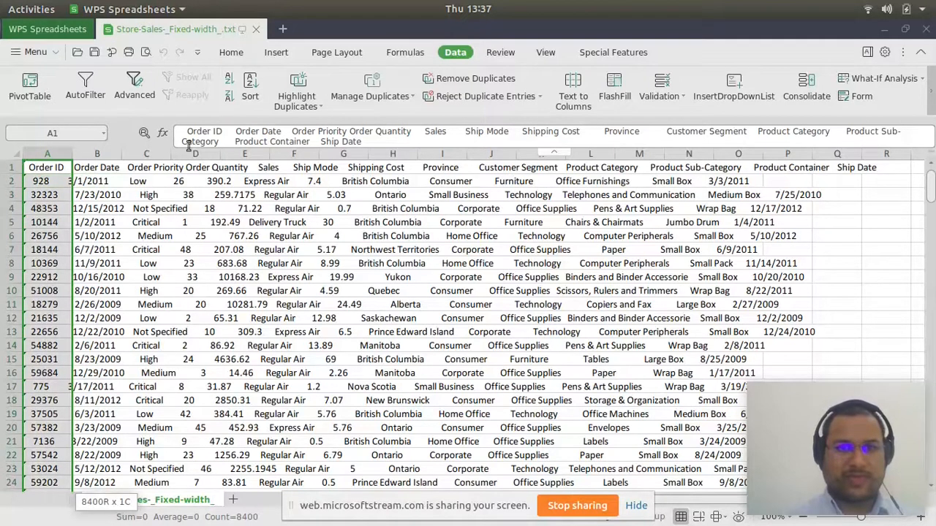
left_click(574, 86)
left_click(345, 227)
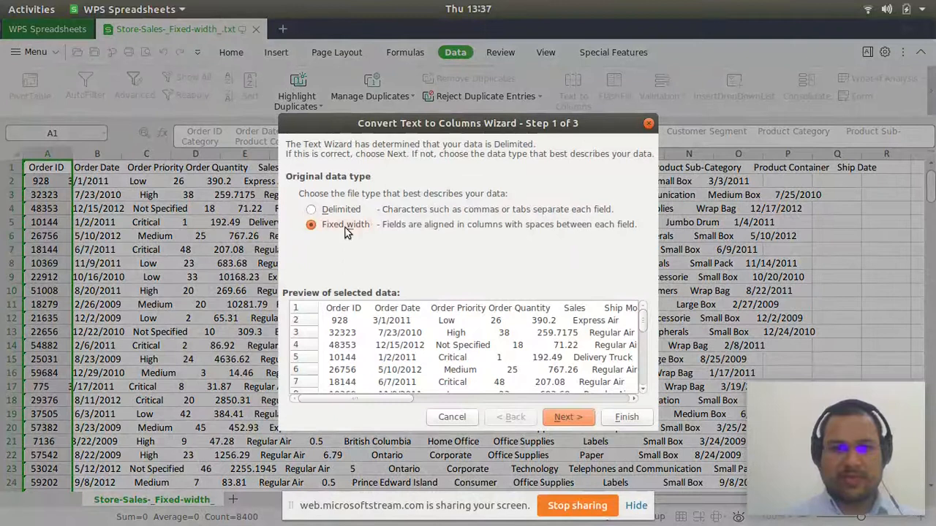
left_click(562, 419)
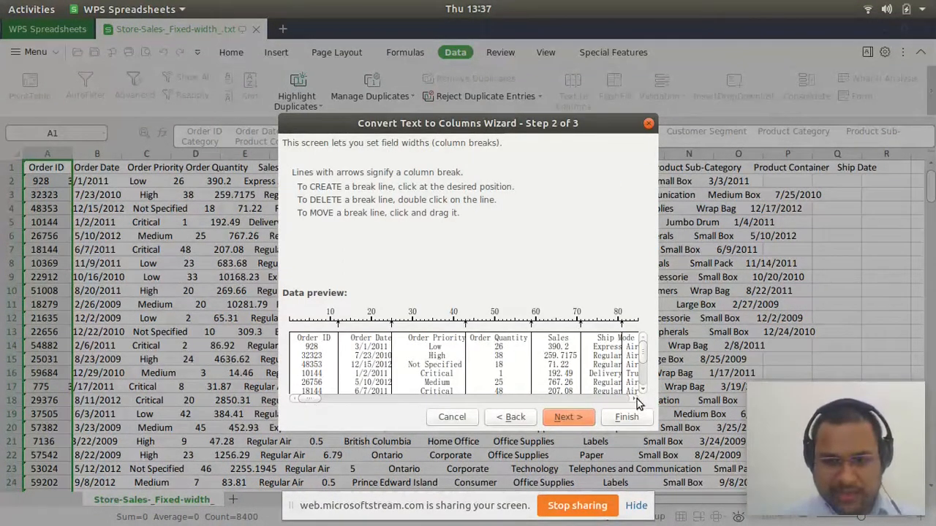
- Check the suggested column breaks through Ship Date and split column A at them in General format, with destination =$A$1
left_click(634, 399)
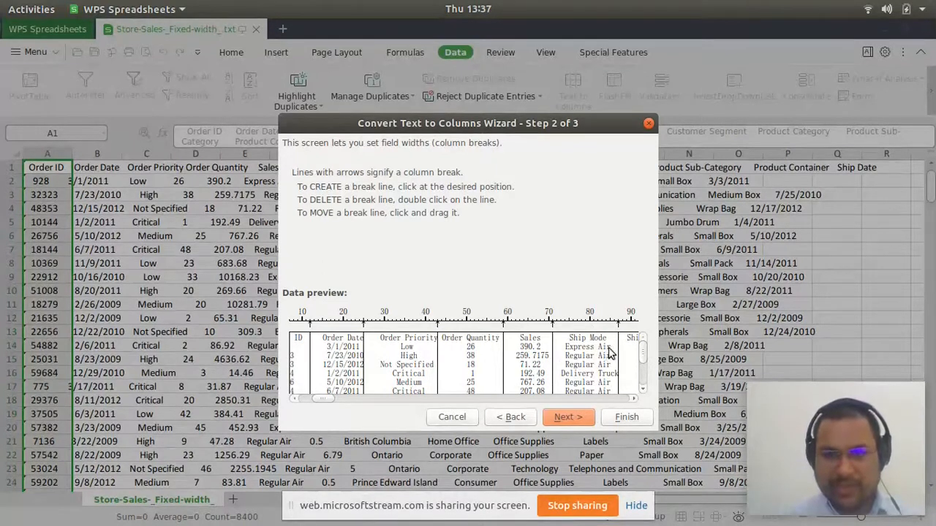
left_click(634, 401)
left_click_drag(634, 401, 634, 402)
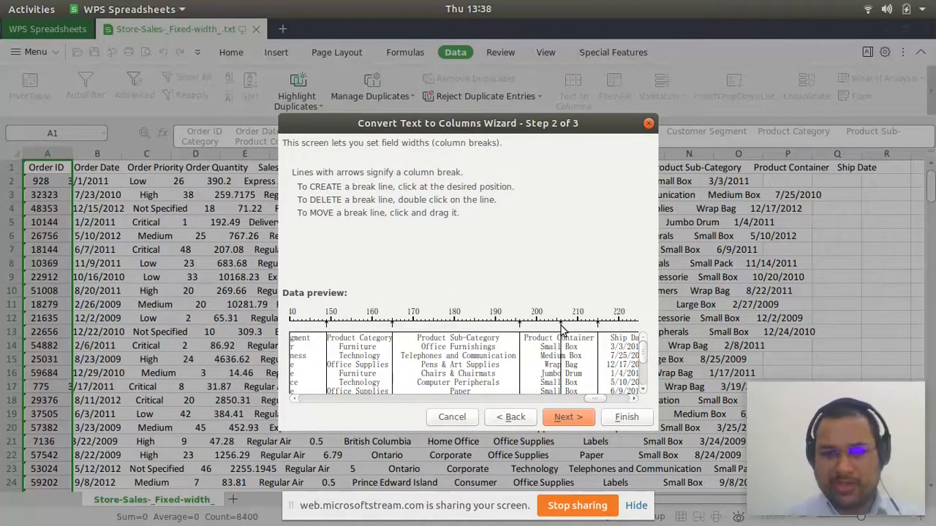
left_click(632, 399)
left_click(632, 399)
left_click(632, 399)
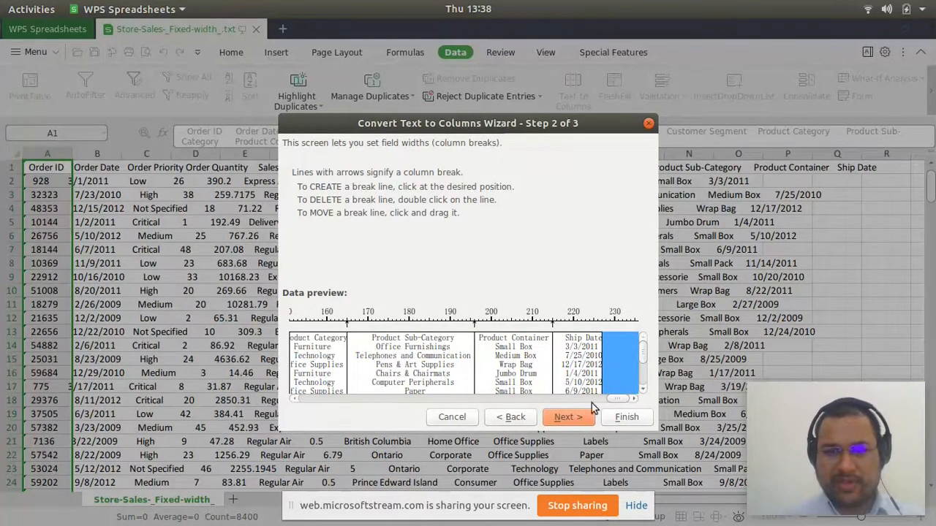
left_click(571, 419)
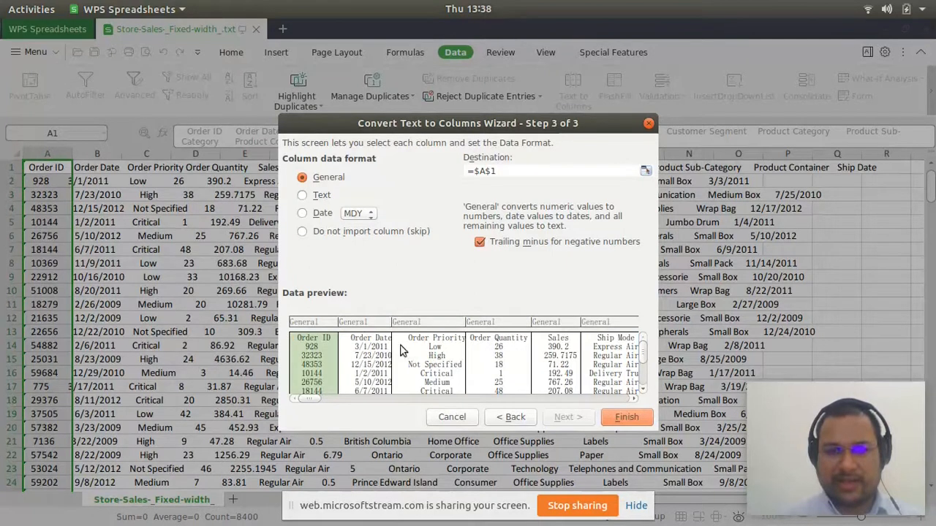
left_click(636, 401)
left_click_drag(636, 401, 637, 401)
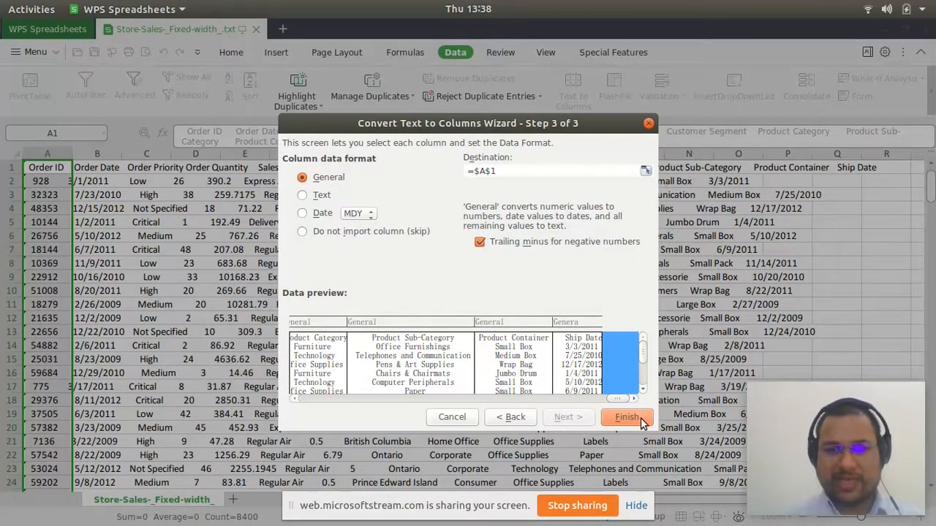
left_click(627, 418)
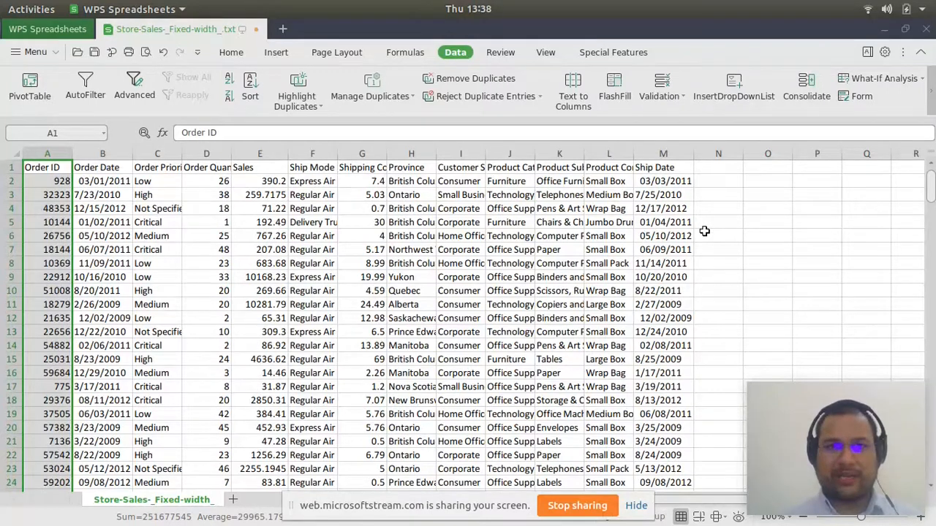
- Switch to Google Chrome and view the files of the BCSE01T1002 folder in OneDrive
mouse_move(658, 521)
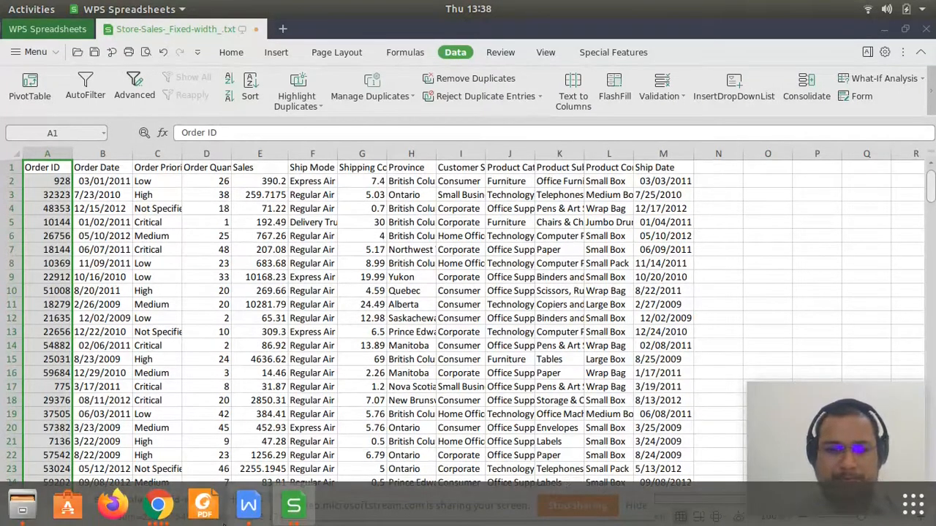
left_click(159, 512)
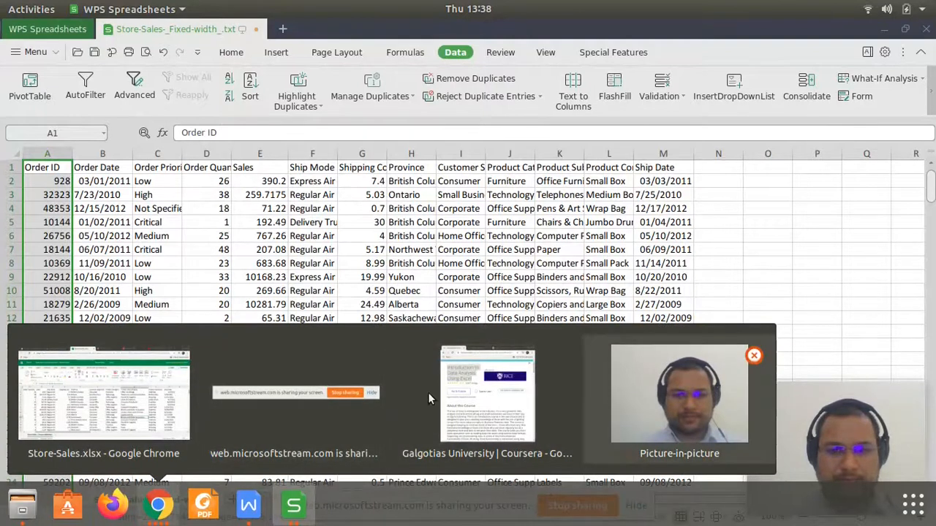
left_click(658, 398)
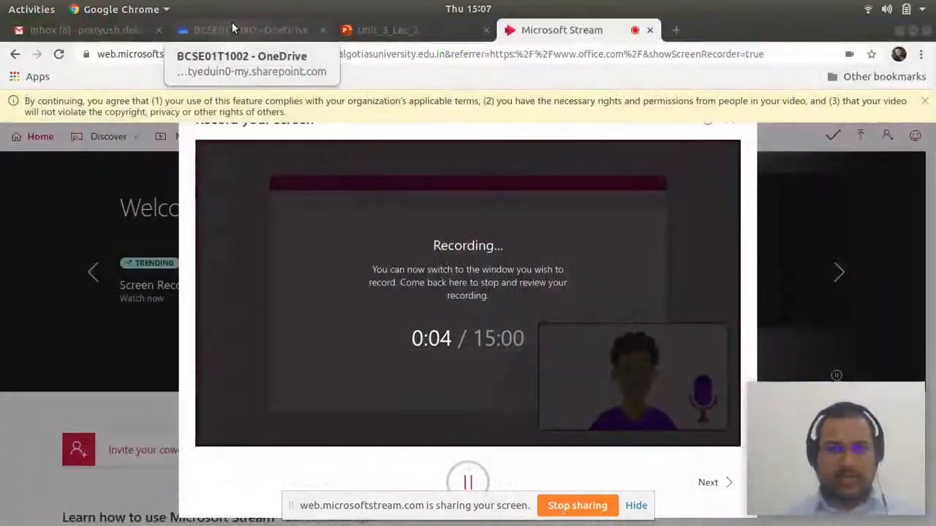
left_click(232, 23)
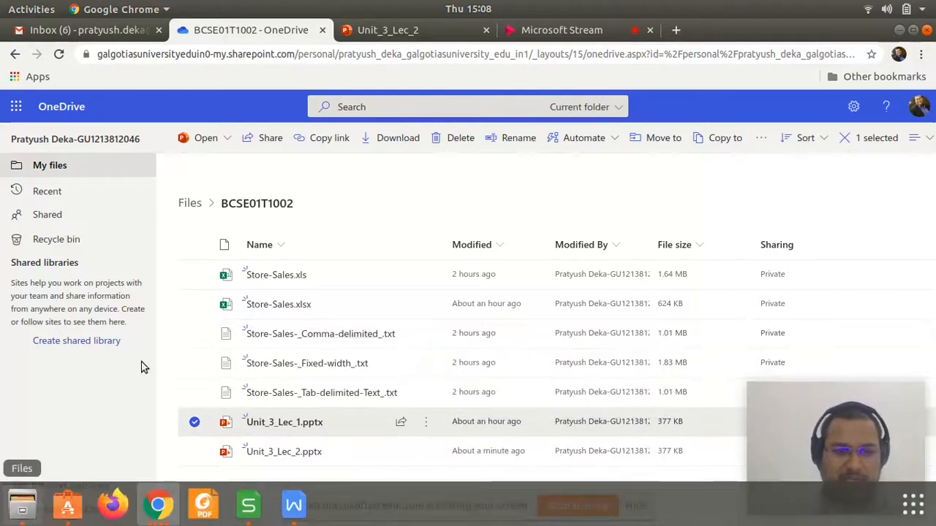
- Switch to the BCSE01T1002 Desktop folder in Files and open Store-Sales-_Comma-delimited_.txt in Text Editor
key("alt+Tab")
left_click(356, 82)
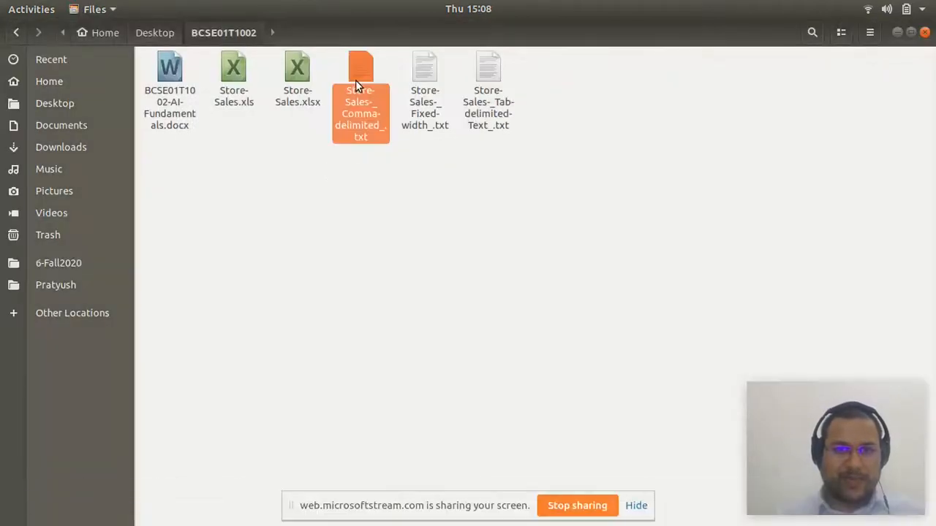
double_click(355, 82)
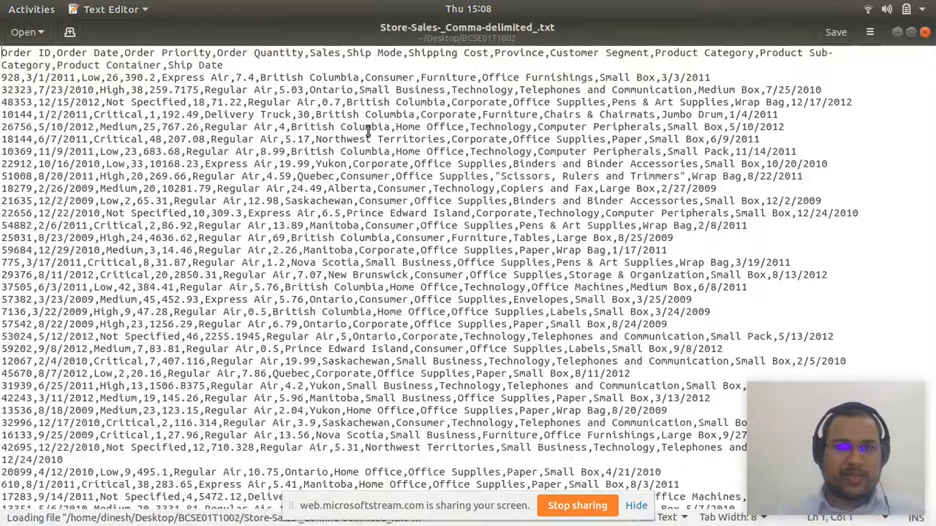
- Examine how commas separate the fields in the header line and first record, and close the comma-delimited file
left_click(57, 55)
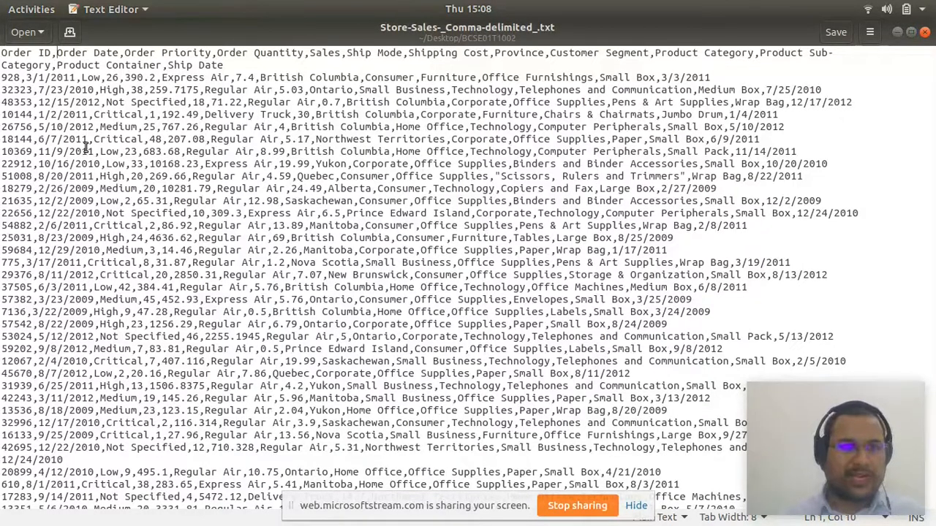
key("Right")
key("Right")
key("Right")
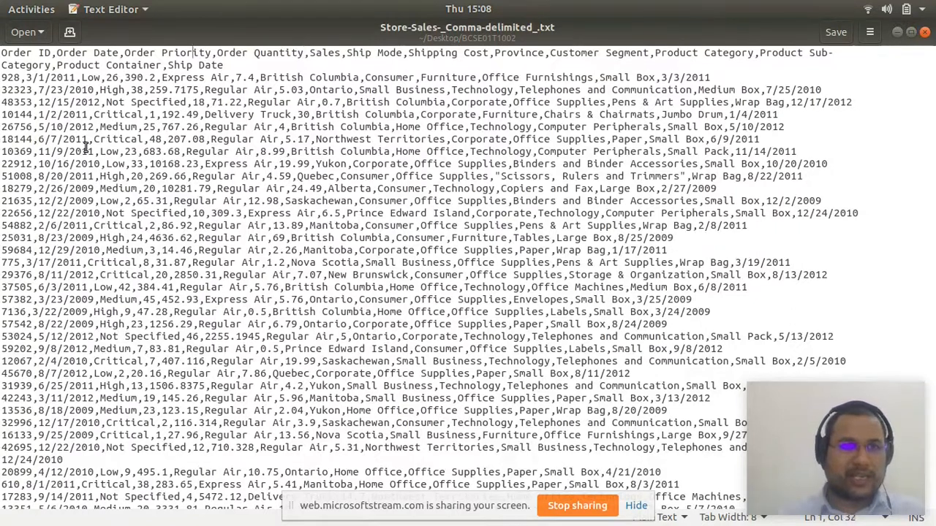
key("Home")
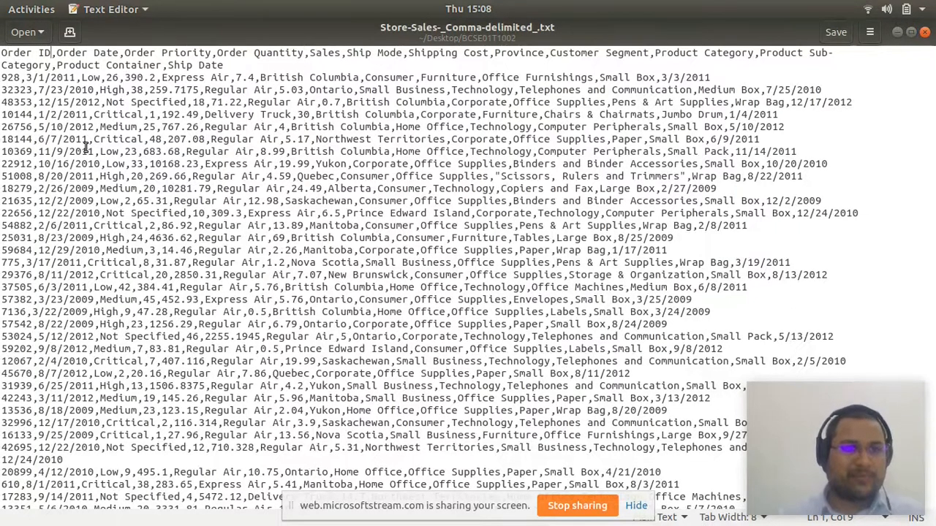
left_click(20, 77)
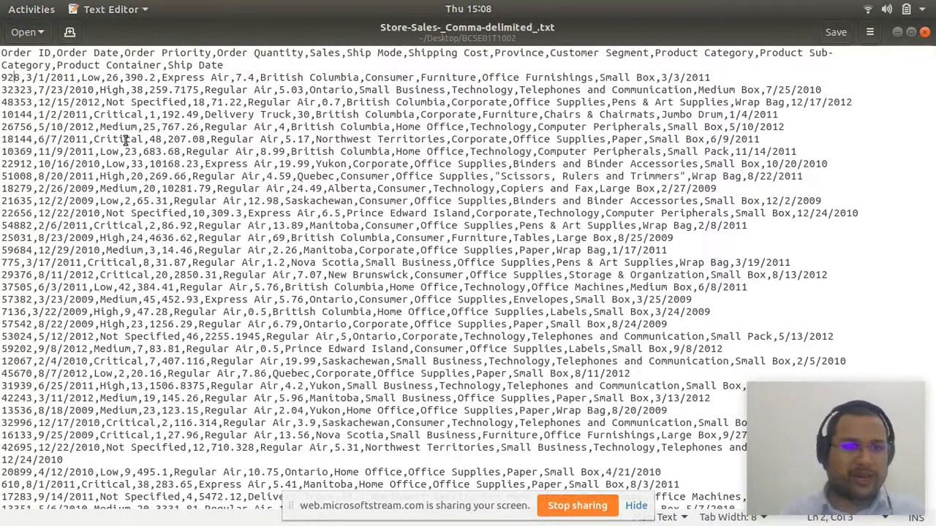
key("Right")
key("Right")
key("Right")
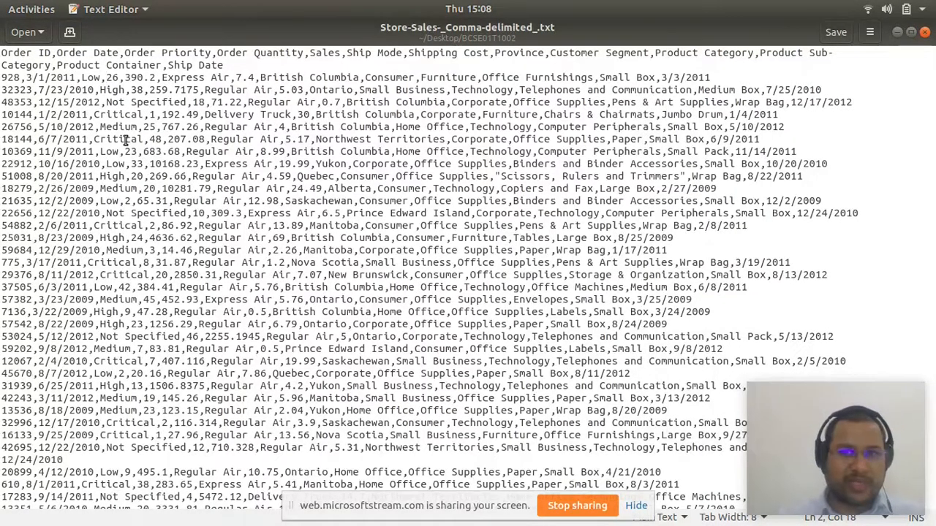
left_click(925, 33)
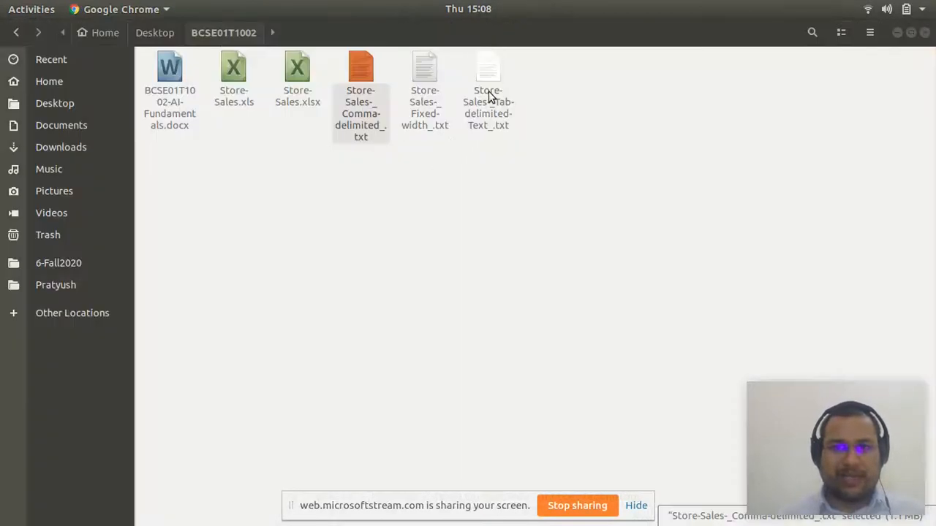
- Open Store-Sales-_Tab-delimited-Text_.txt and test the gap between Order ID and Order Date by deleting and reinserting its tab
double_click(487, 92)
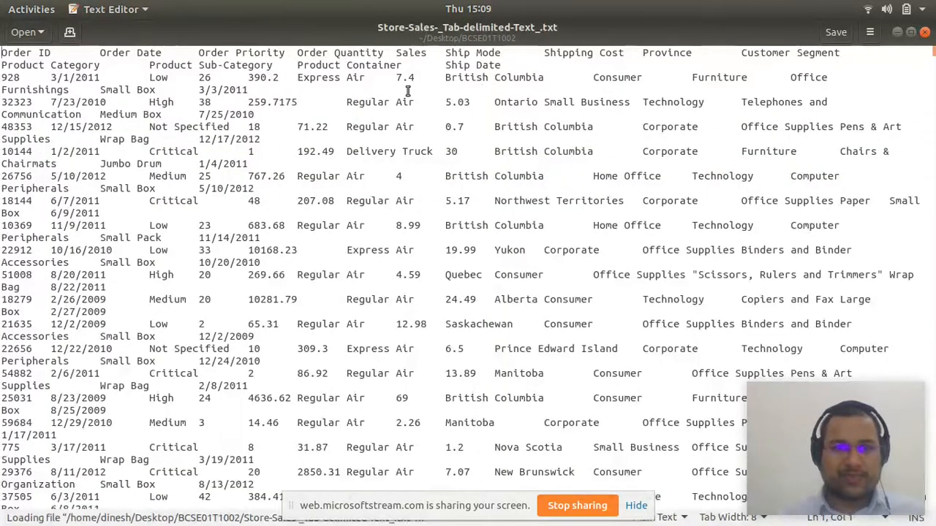
left_click(98, 56)
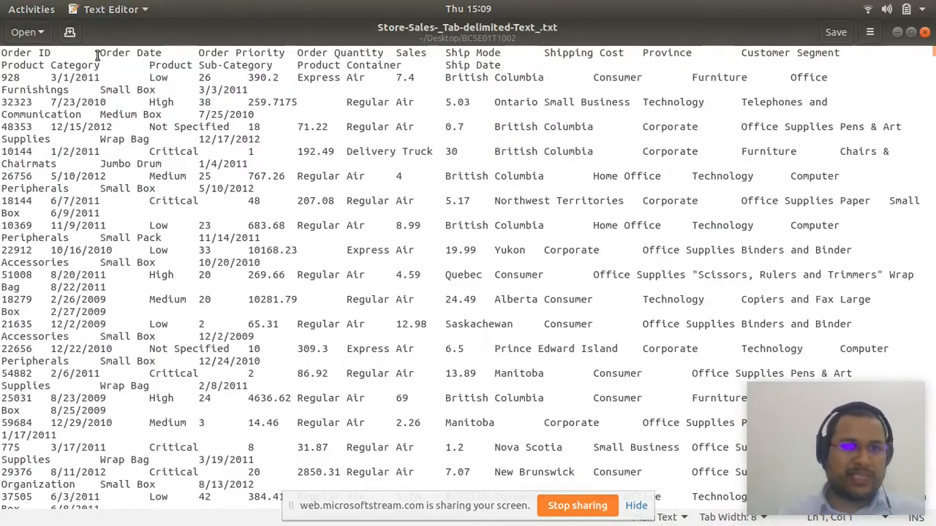
key("Right")
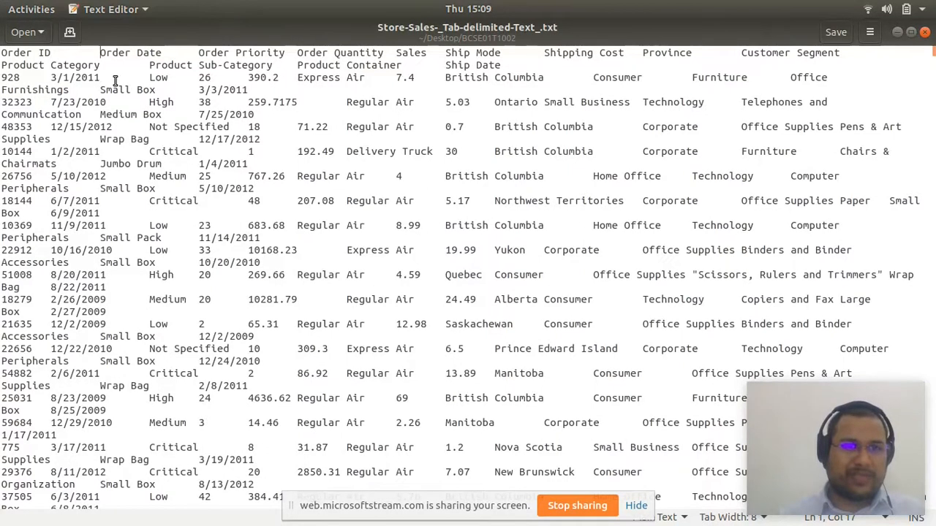
key("Delete")
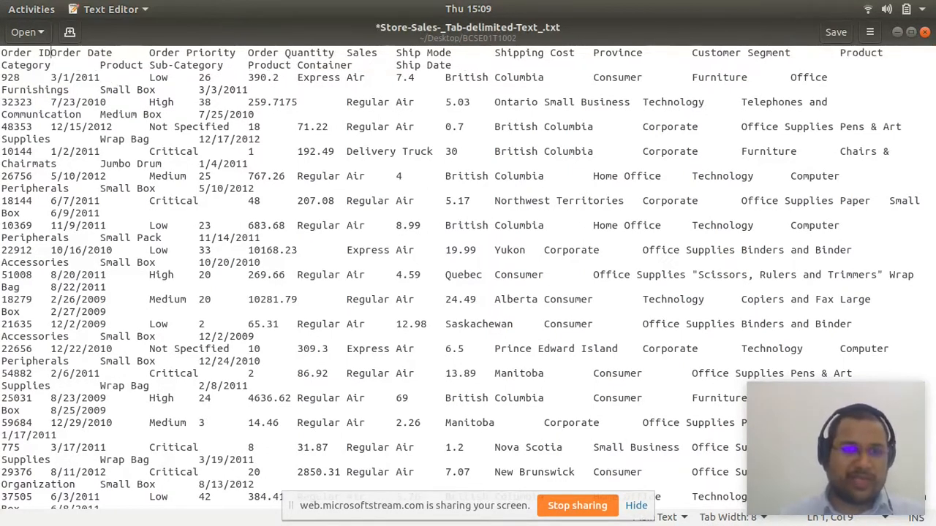
key("Tab")
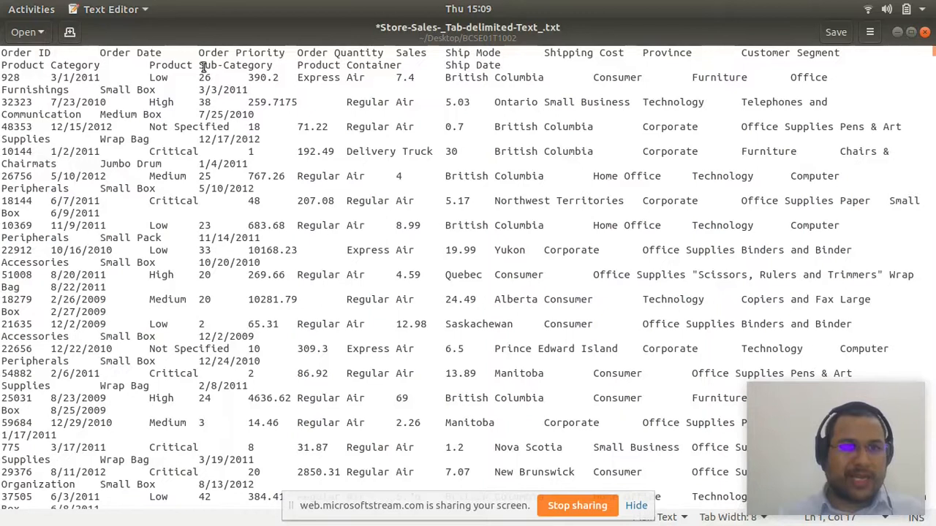
- Examine the tab separators between the fields of the first record, and close the tab-delimited file without saving
left_click(21, 77)
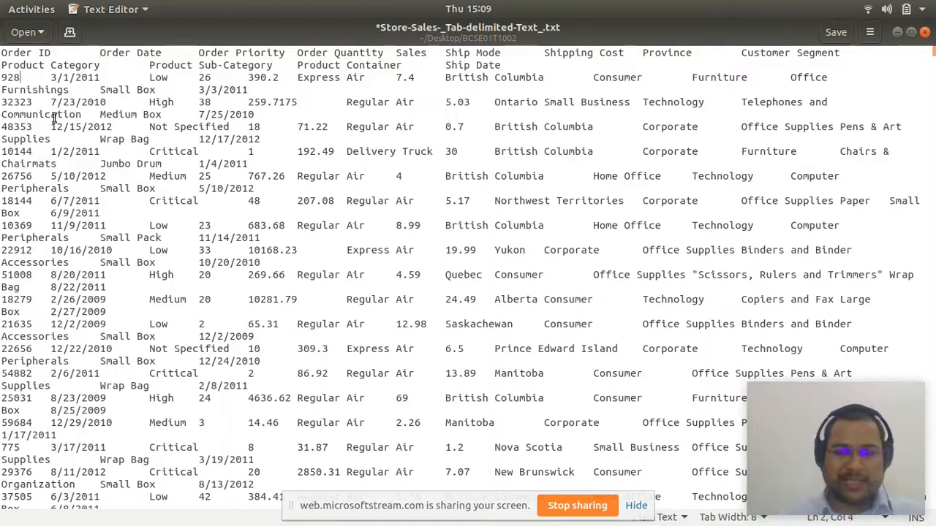
key("Right")
key("Right")
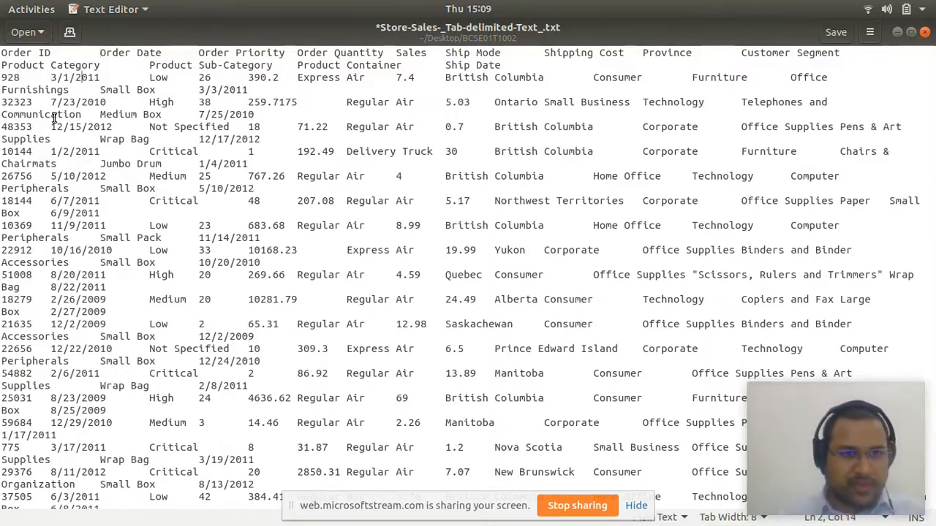
key("Right")
key("Right")
key("Right")
key("Right")
key("Right")
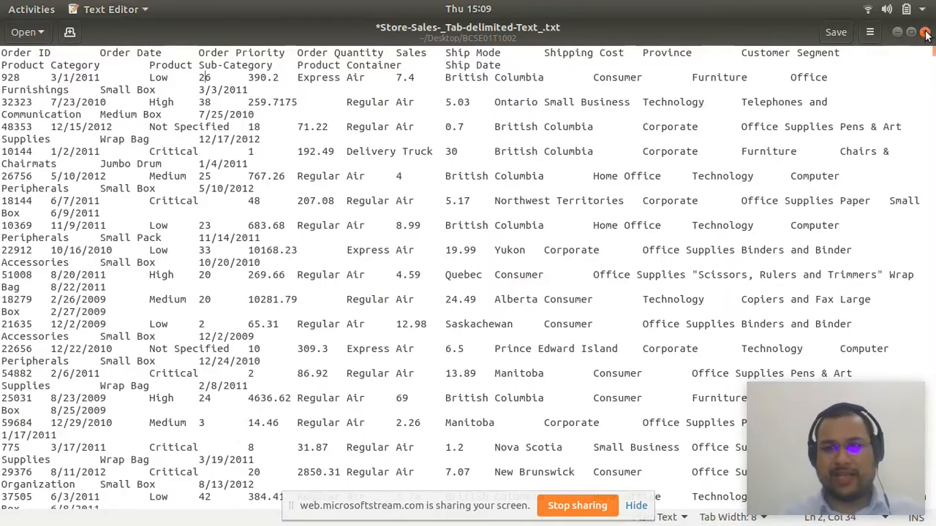
key("ctrl+w")
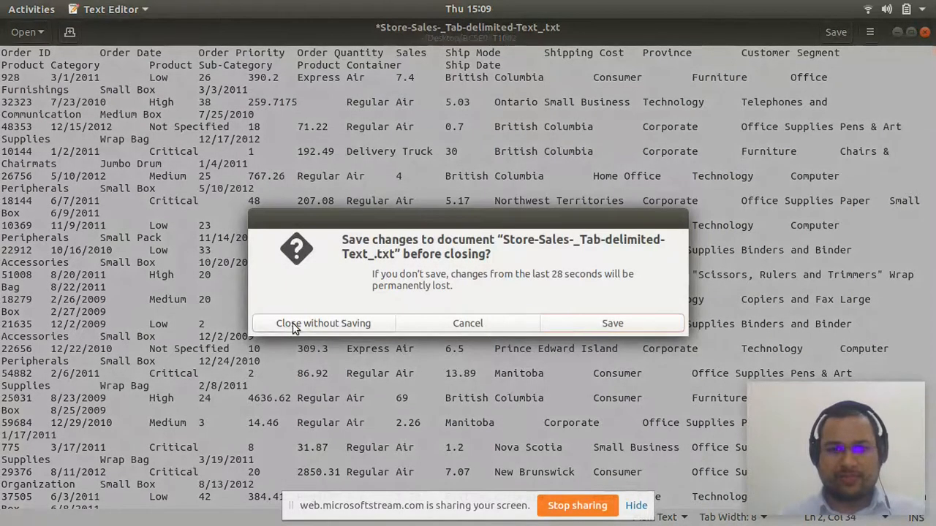
left_click(294, 328)
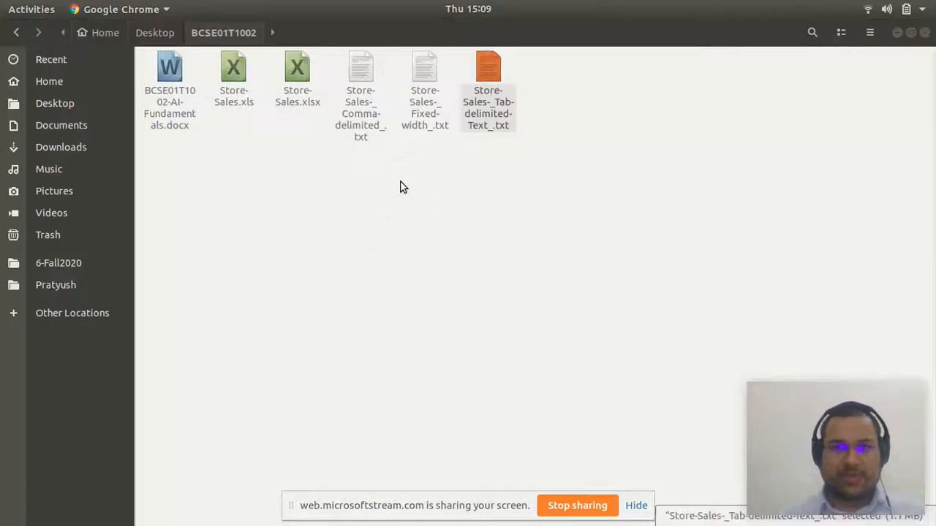
- Open Store-Sales-_Fixed-width_.txt and examine the spacing between the header fields from Order ID to Order Quantity
double_click(424, 120)
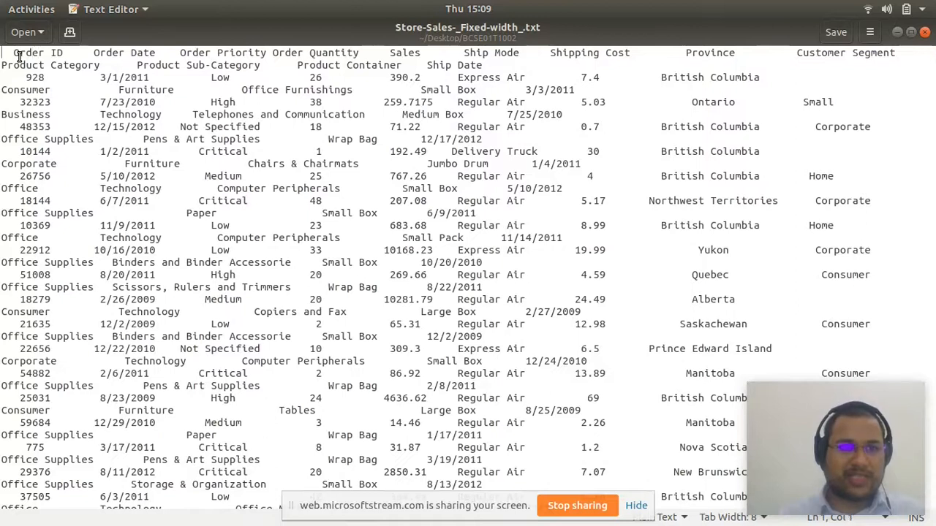
key("Right")
key("Right")
key("Right")
key("Right")
key("Right")
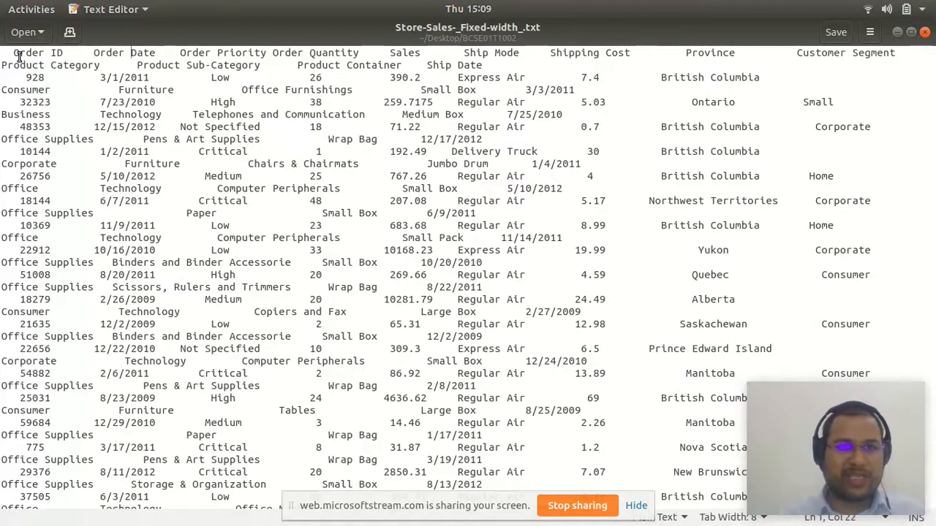
key("Right")
key("Right")
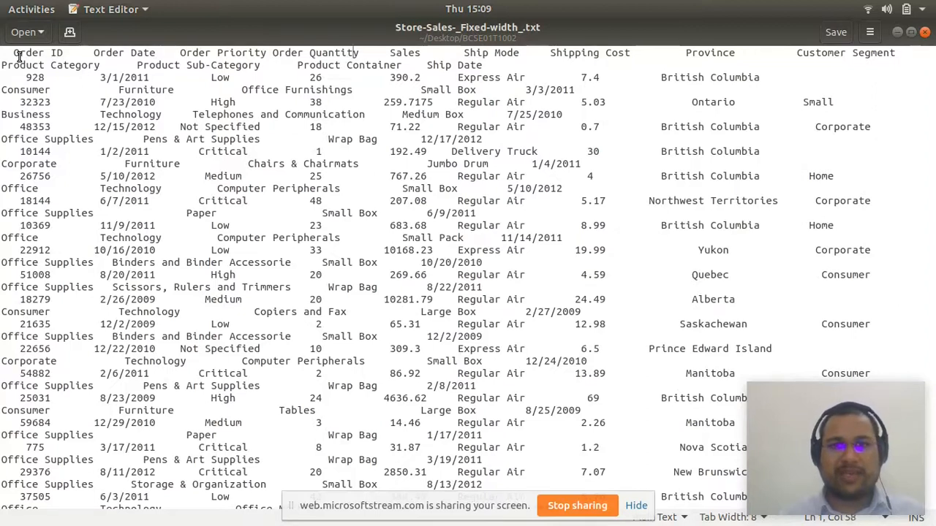
- Examine the spacing between the Order Quantity and Sales header fields, and close the fixed-width file
key("Right")
key("Right")
key("Right")
key("Right")
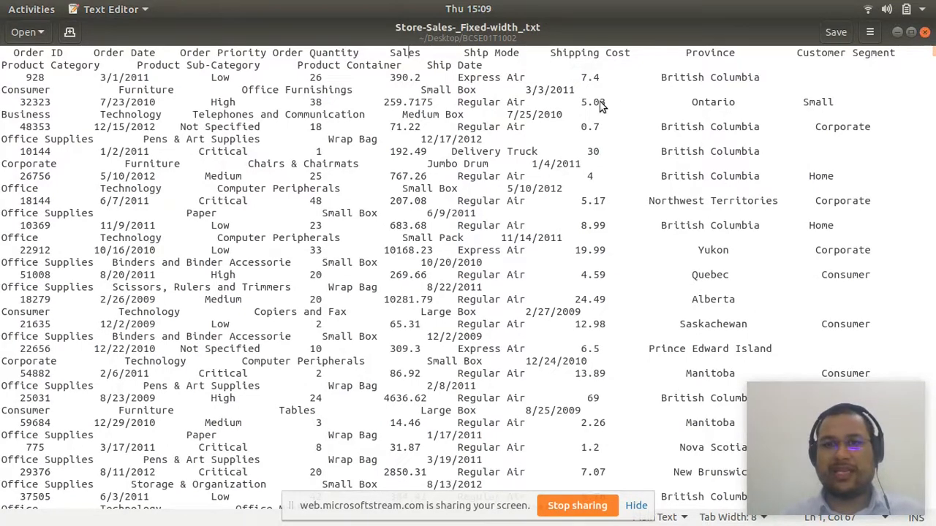
key("alt+F4")
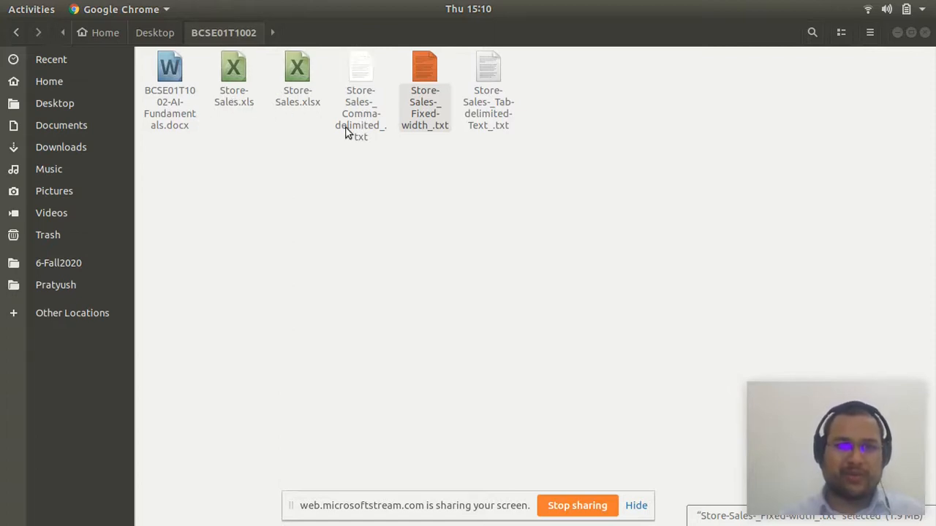
- Switch to the BCSE01T1002 OneDrive folder in Google Chrome and open Store-Sales.xlsx
mouse_move(223, 521)
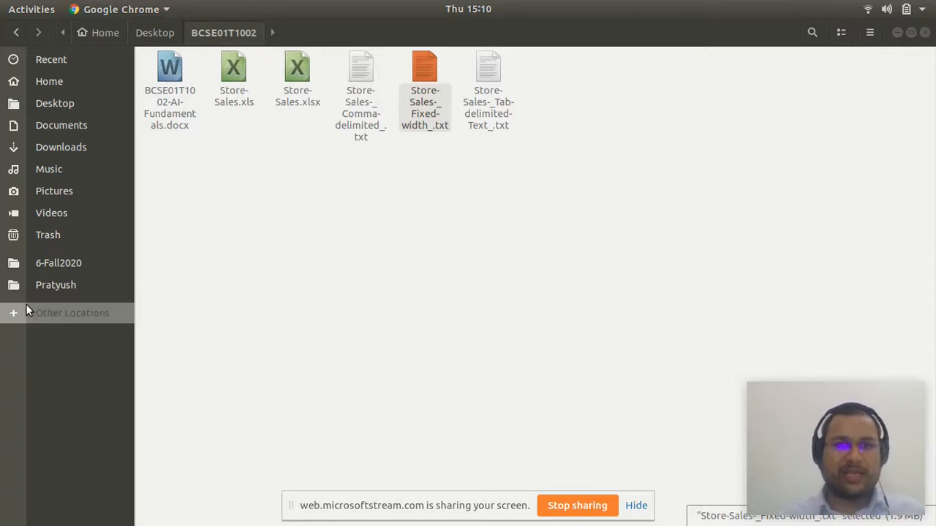
mouse_move(179, 519)
left_click(159, 507)
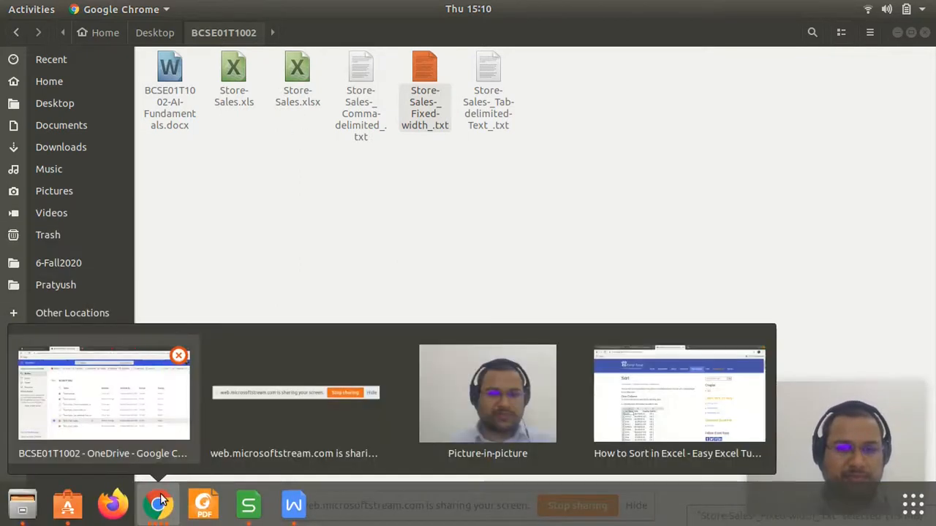
left_click(93, 388)
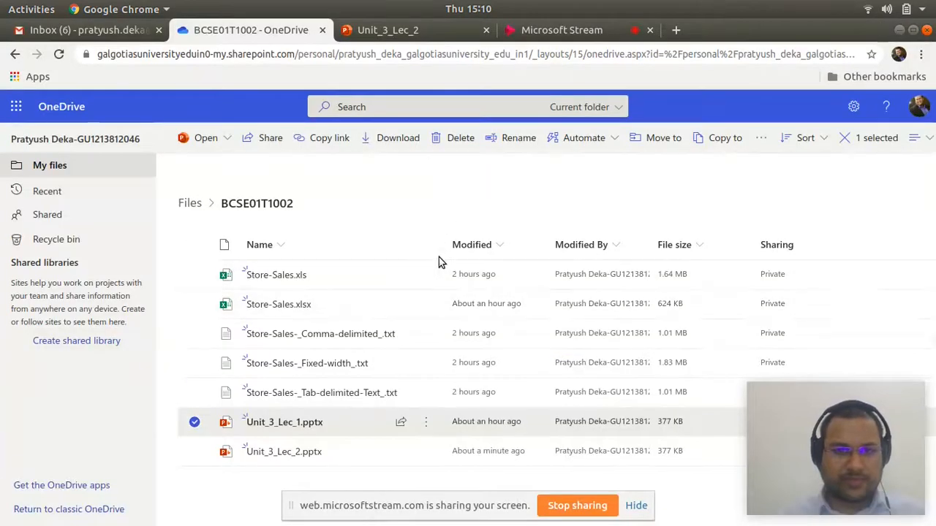
left_click(307, 305)
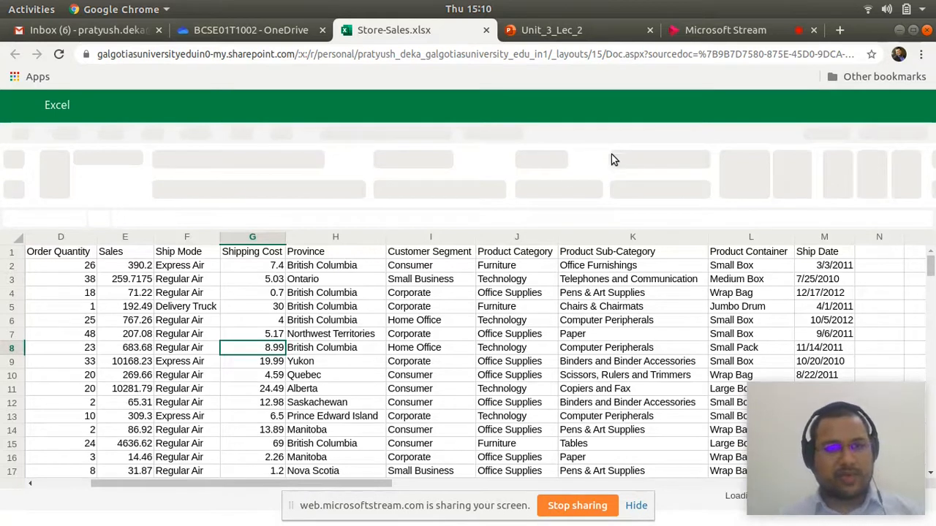
- Examine the header cells of the sheet from Order ID through Sales
left_click(82, 256)
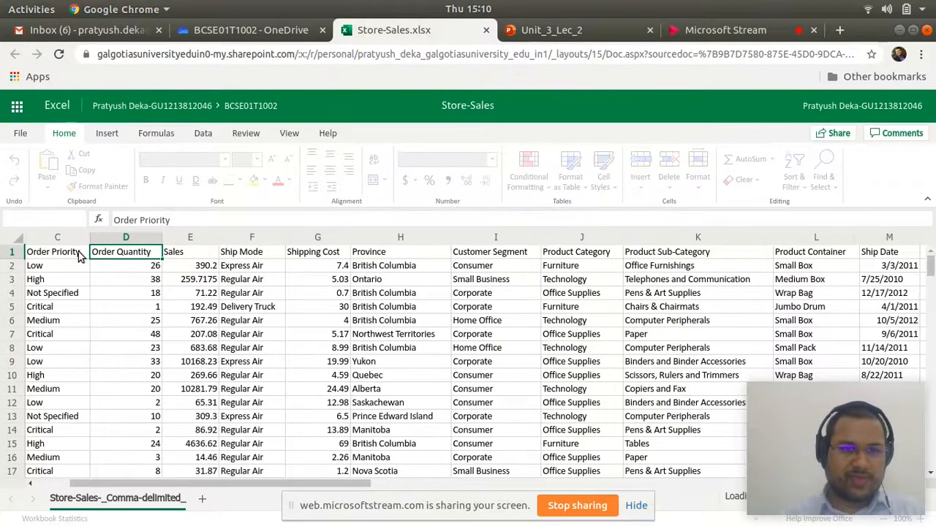
key("Left")
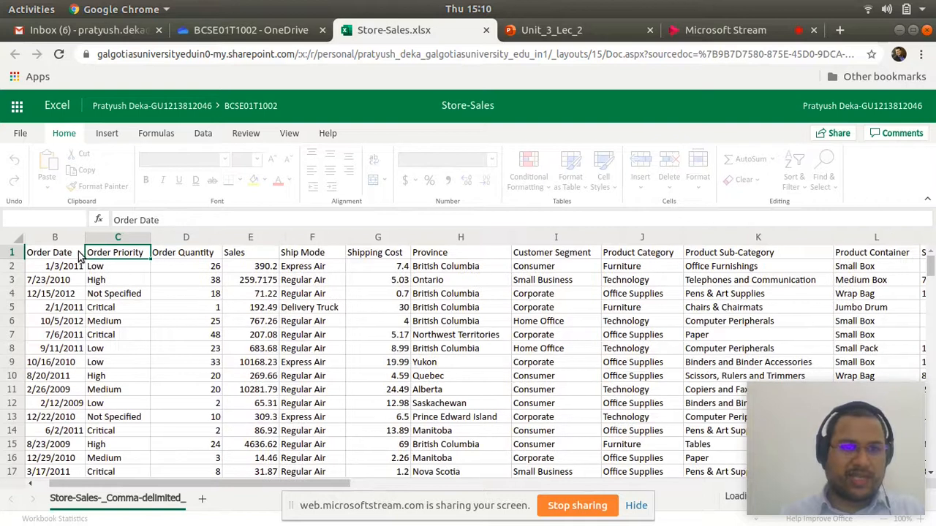
key("Left")
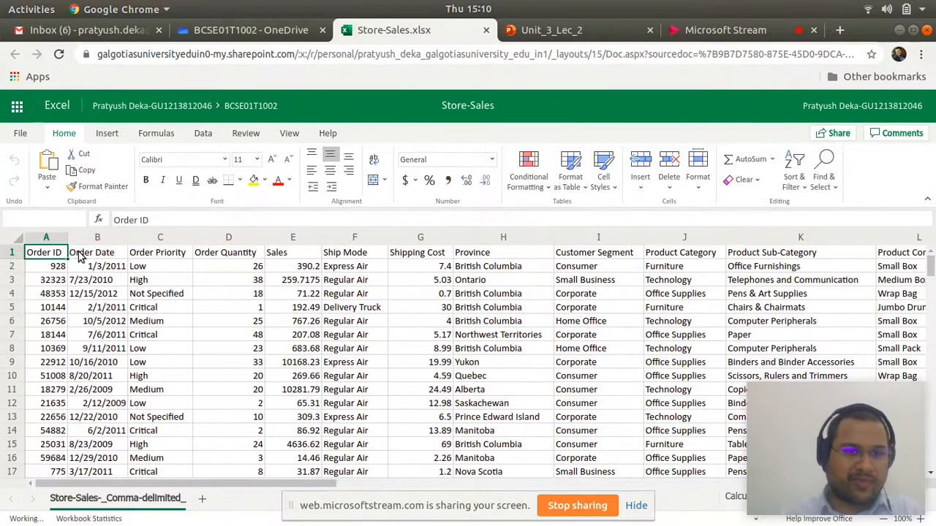
left_click(80, 254)
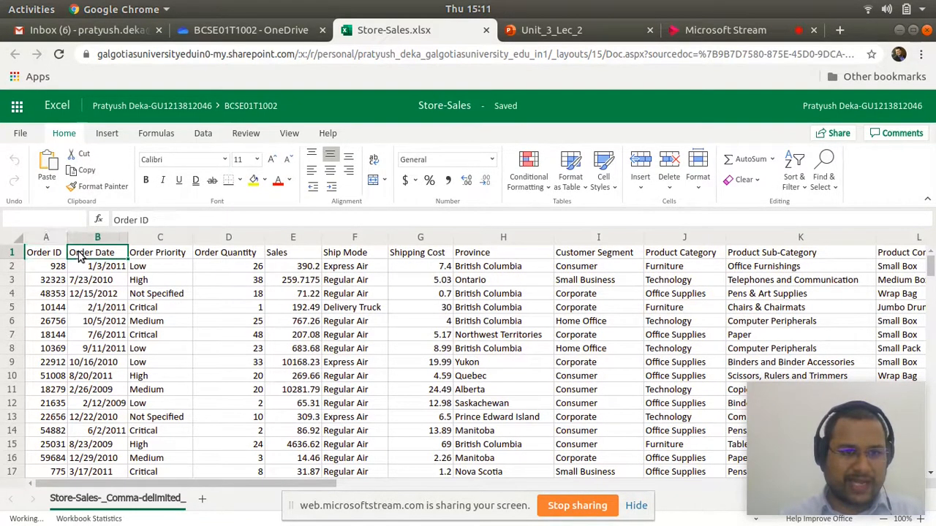
key("Right")
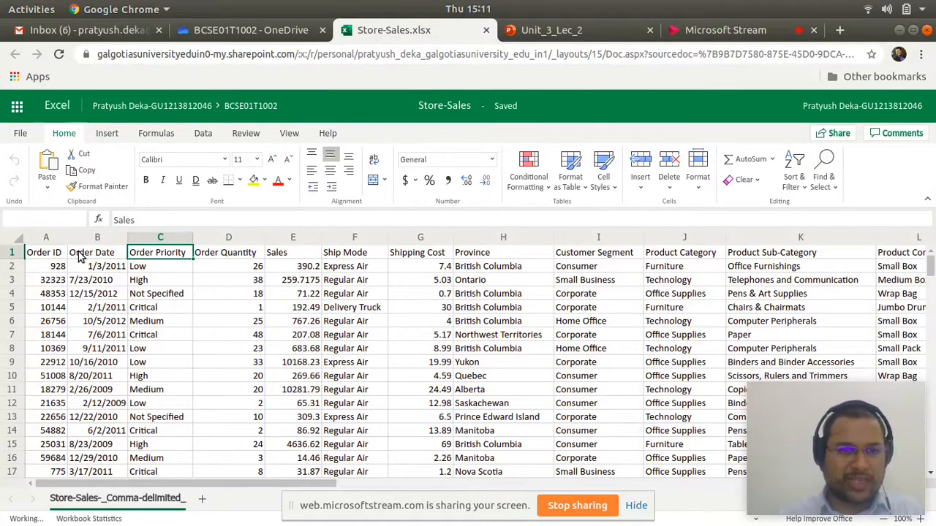
key("Right")
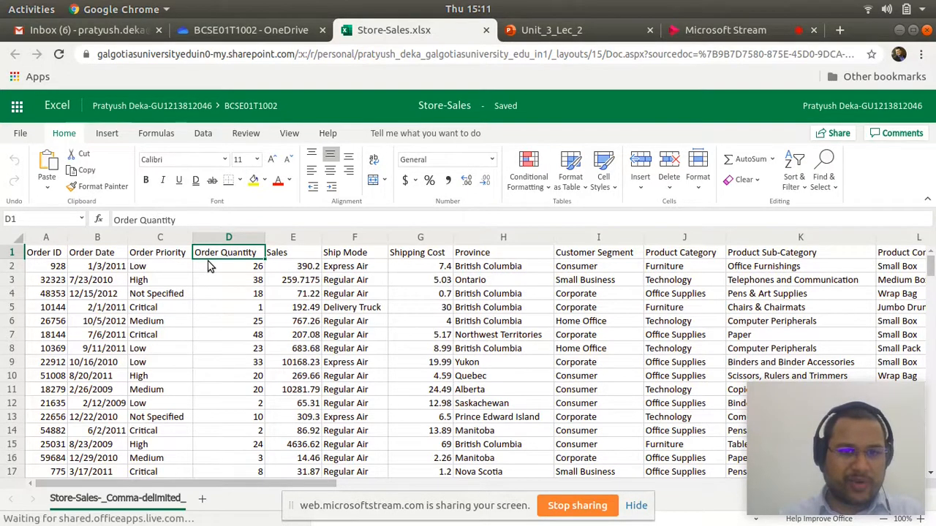
left_click(272, 255)
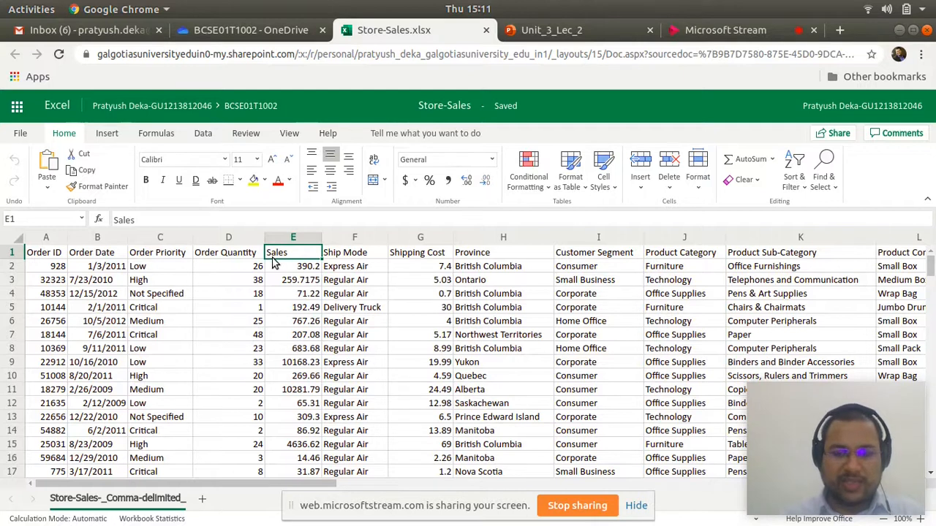
key("Left")
key("Left")
key("Left")
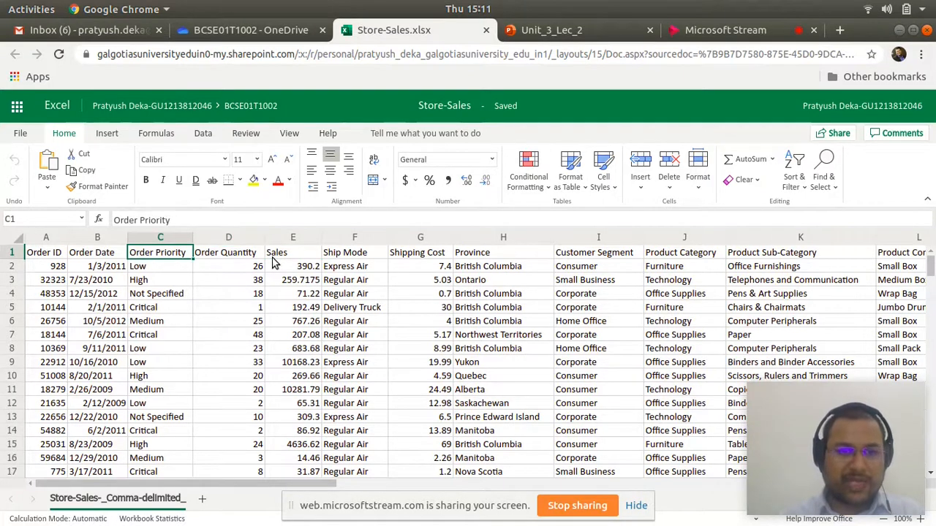
key("Left")
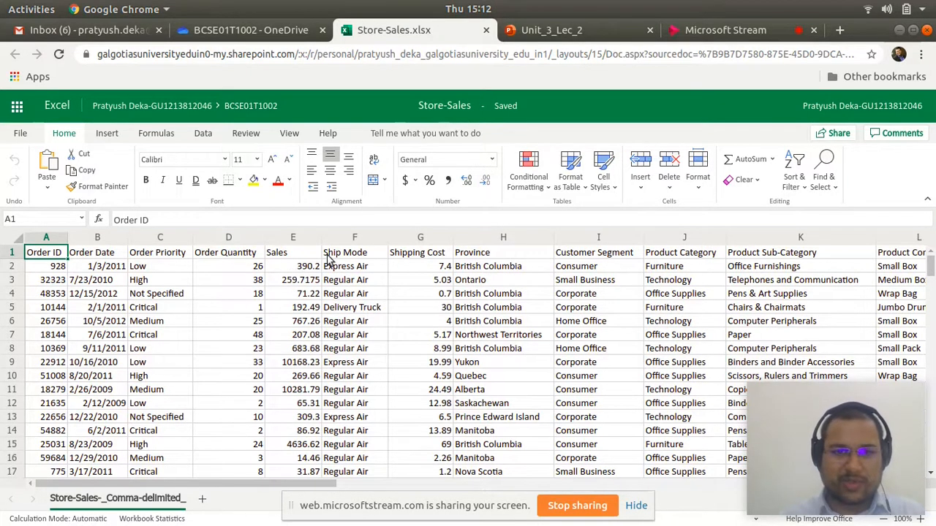
- Insert a blank column between the Sales and Ship Mode columns
left_click(351, 242)
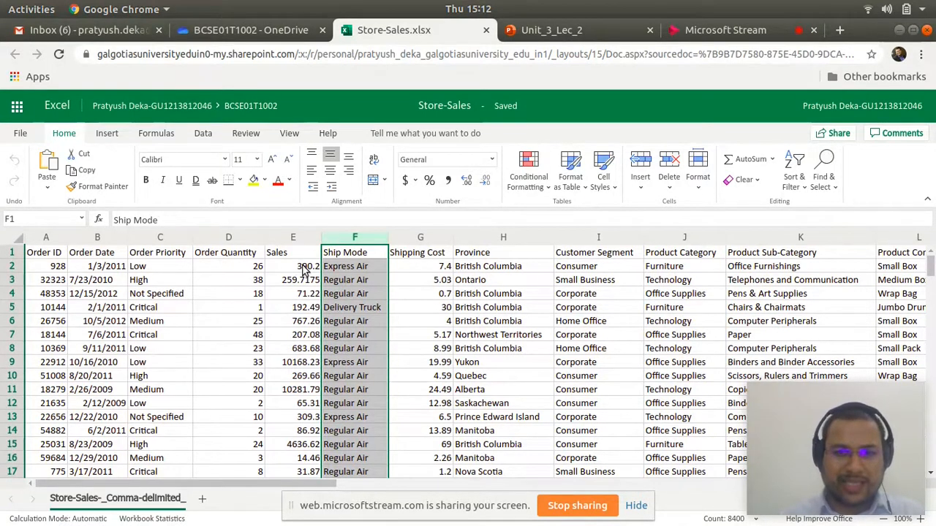
right_click(346, 239)
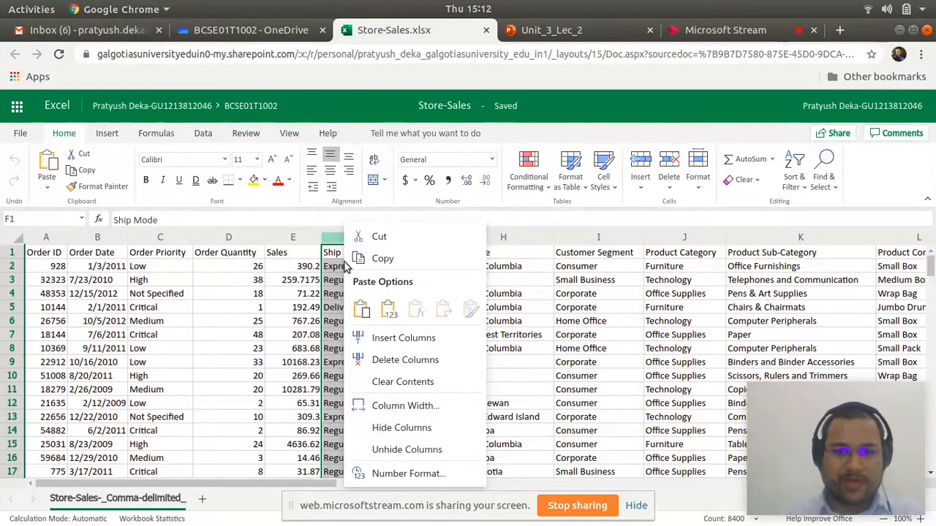
left_click(395, 338)
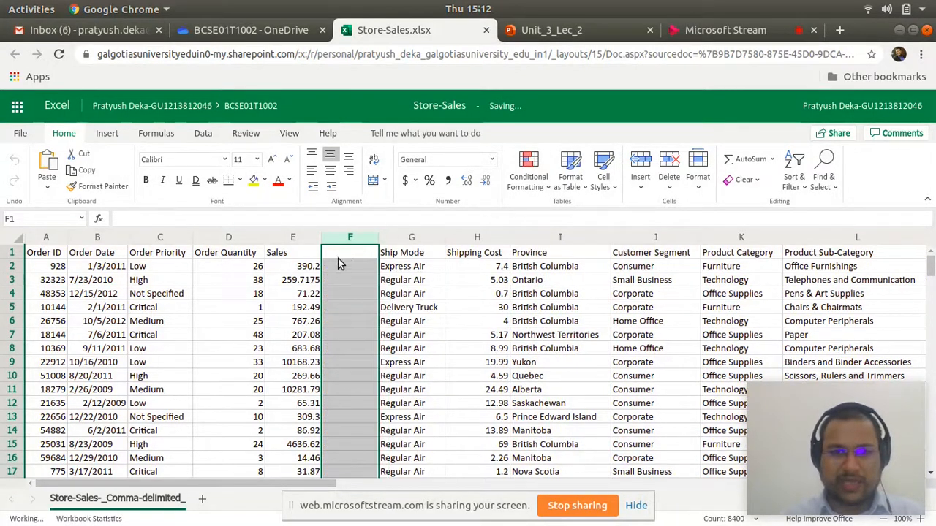
left_click(346, 258)
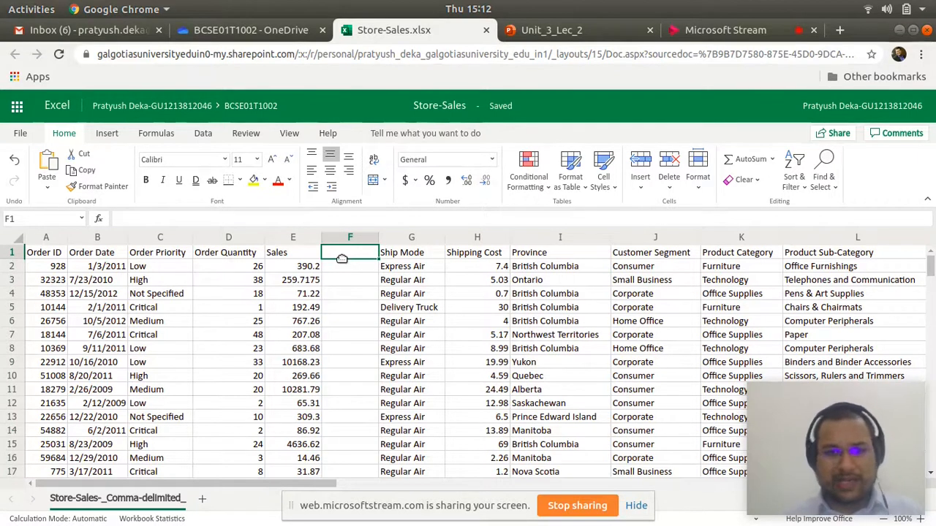
right_click(389, 256)
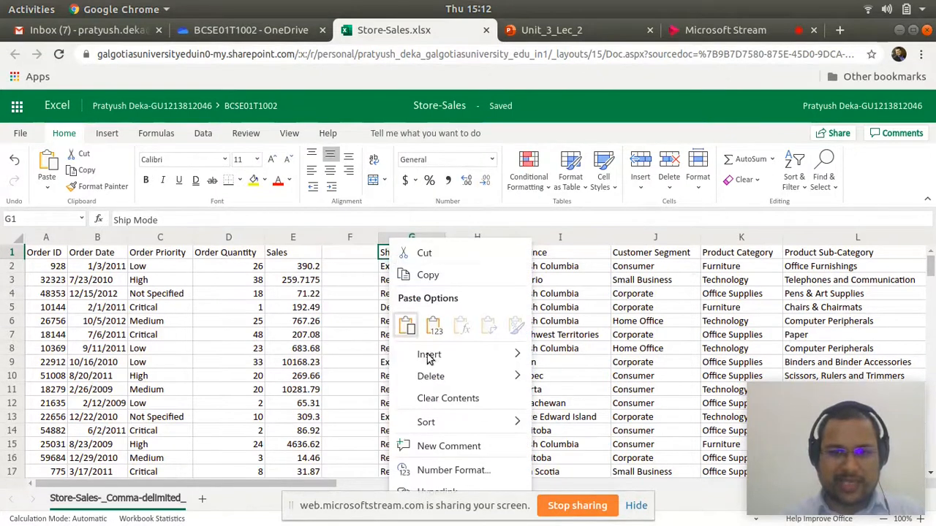
mouse_move(429, 356)
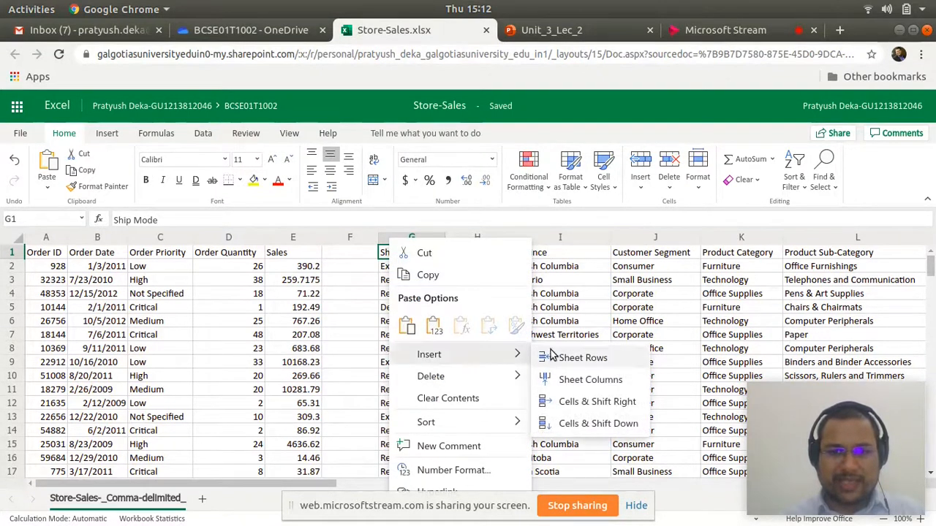
left_click(328, 327)
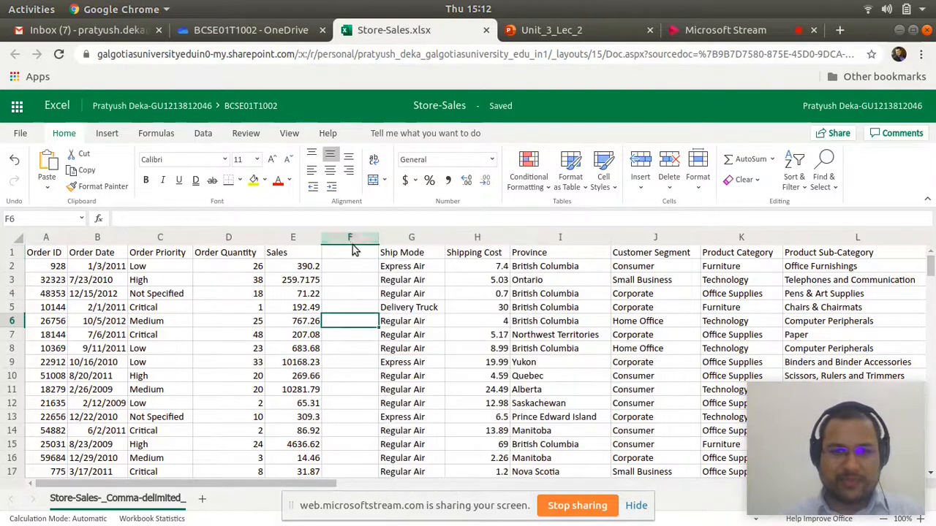
left_click(348, 242)
right_click(347, 243)
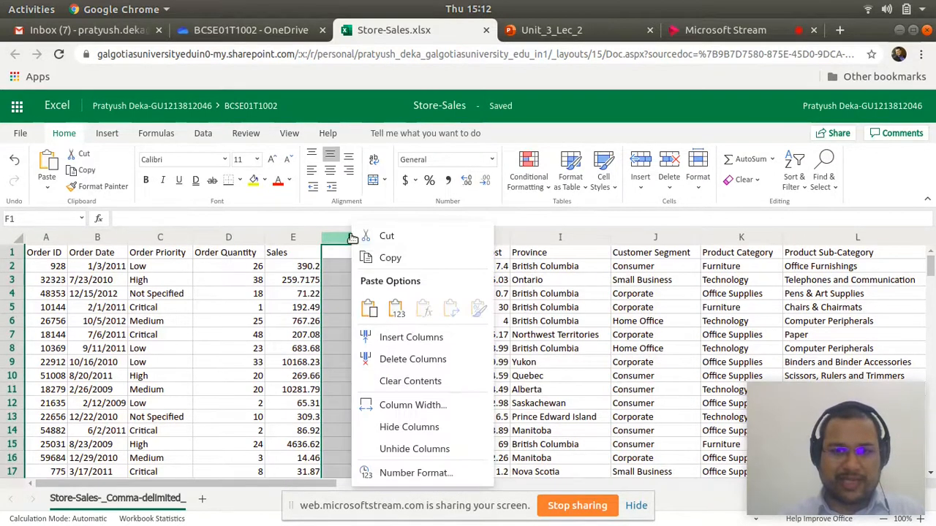
left_click(341, 326)
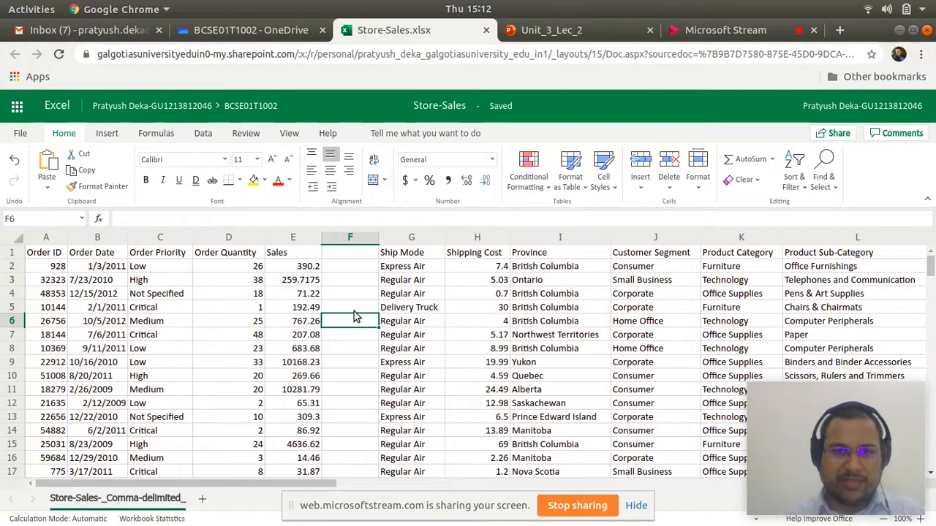
left_click(106, 134)
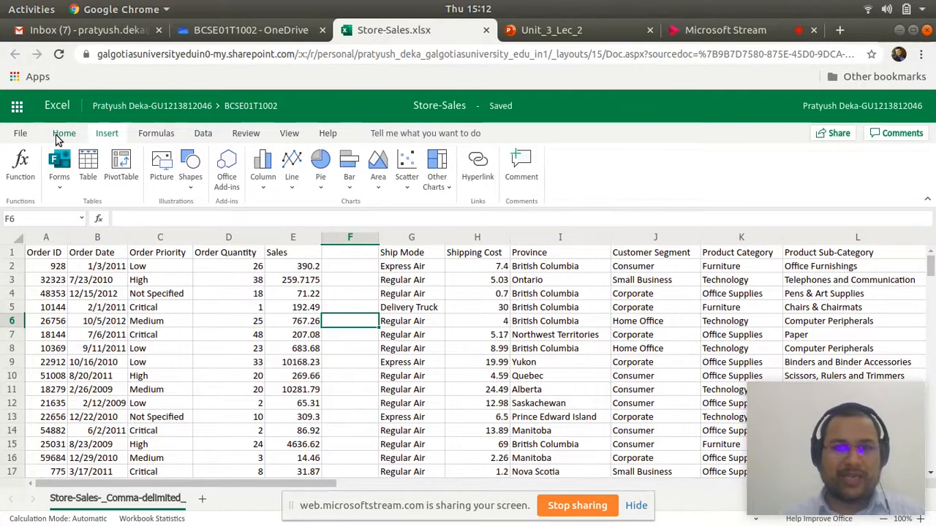
left_click(62, 136)
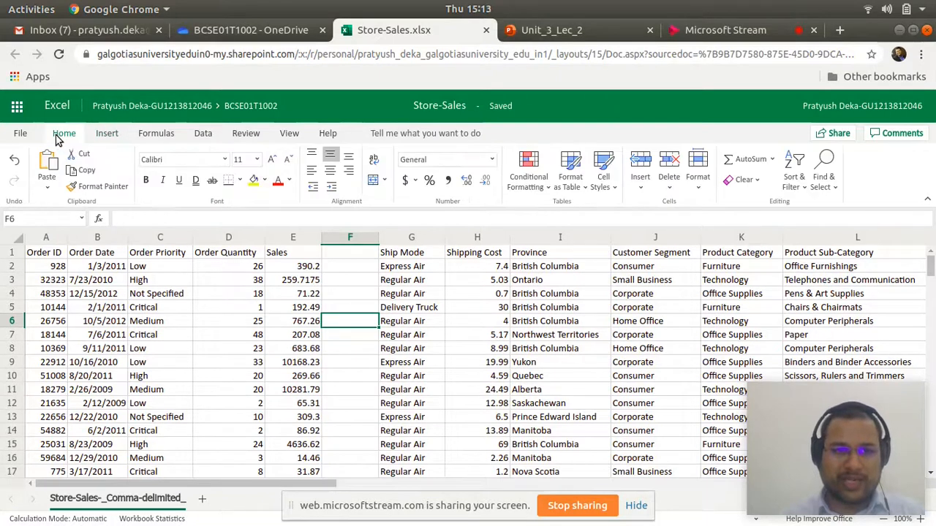
left_click(351, 239)
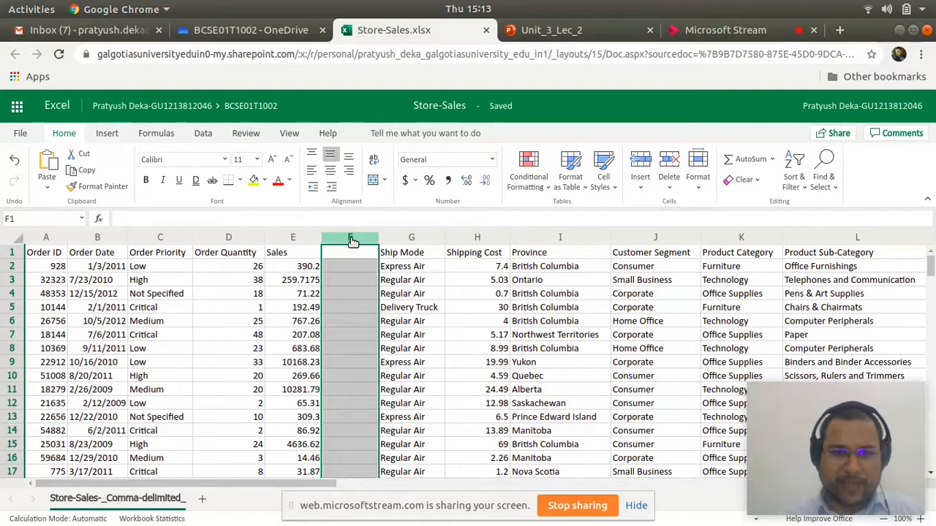
right_click(352, 241)
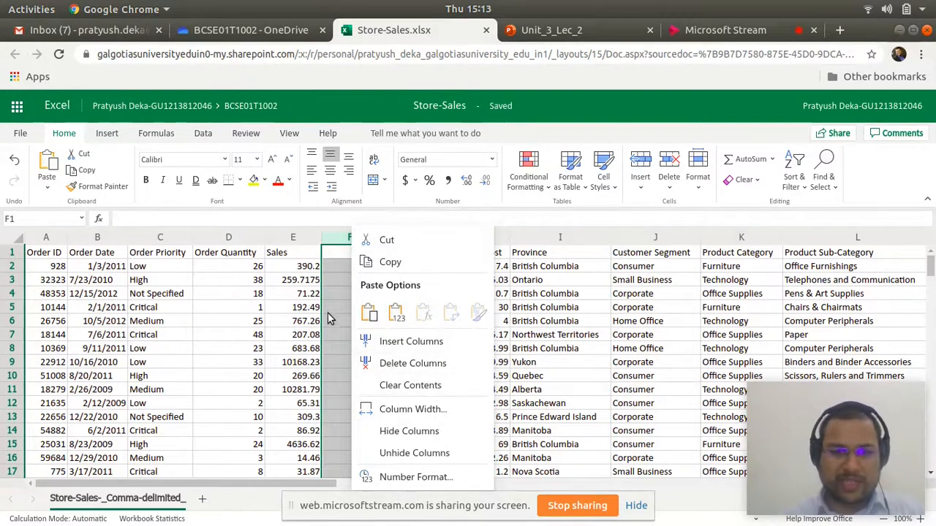
left_click(325, 284)
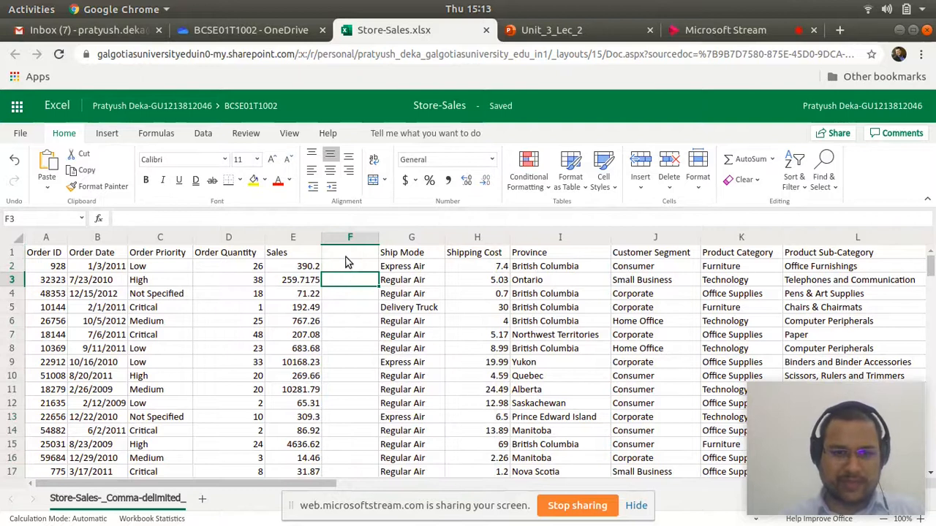
- Enter the header Single Unit Price in cell F1 and widen column F to fit the whole title
left_click(346, 253)
type("Single Unit Price")
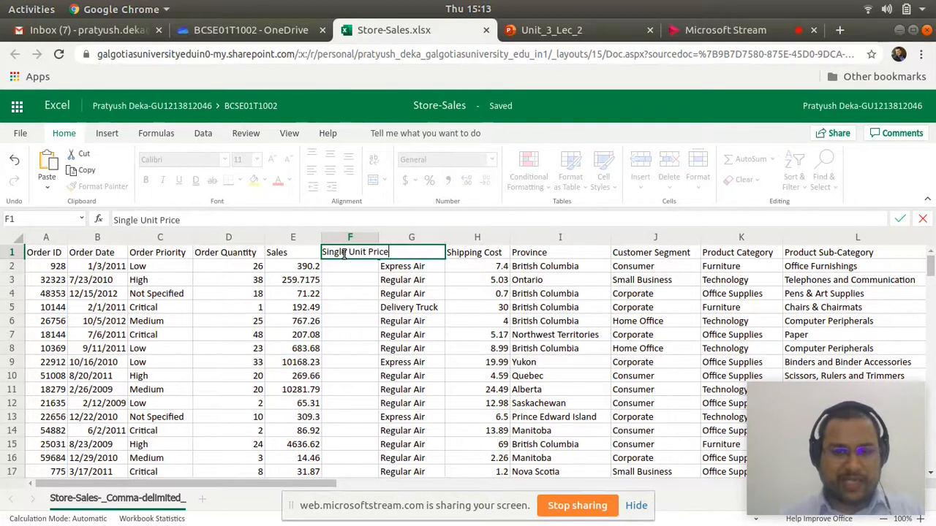
key("Return")
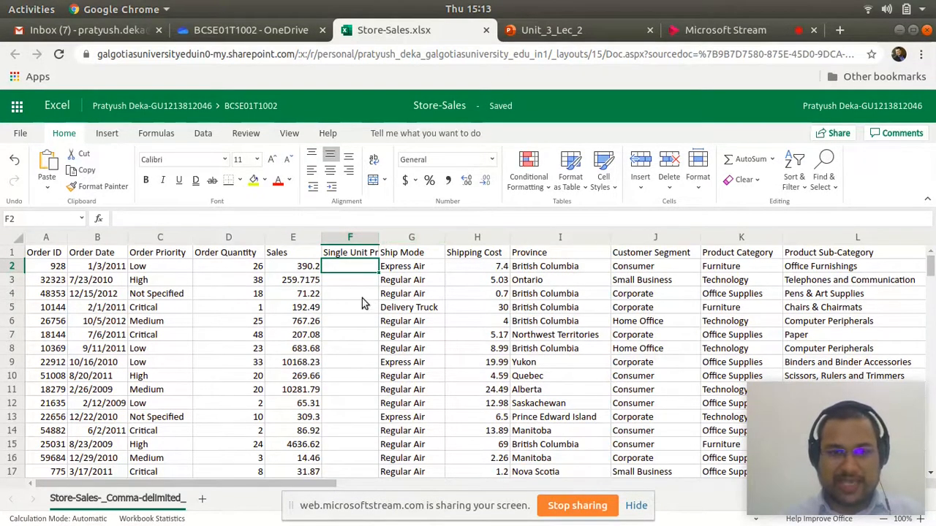
left_click(350, 256)
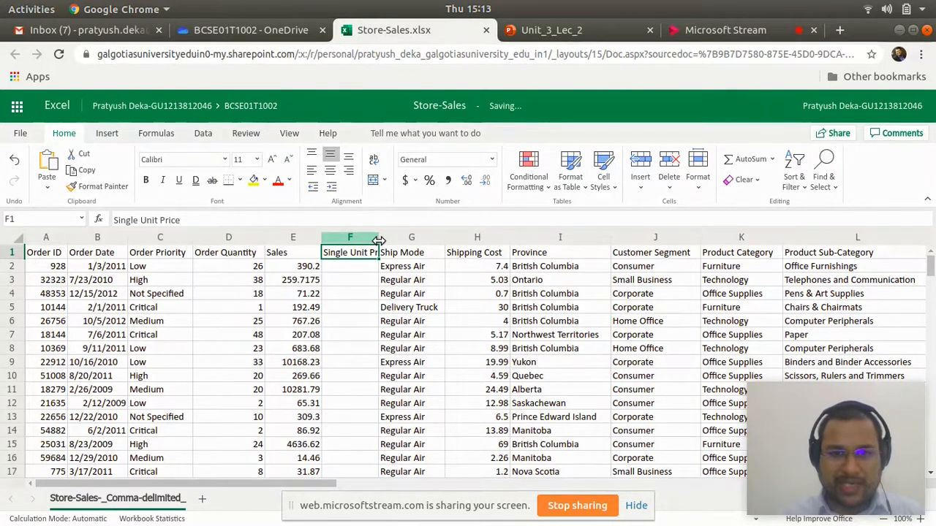
left_click_drag(378, 240, 422, 240)
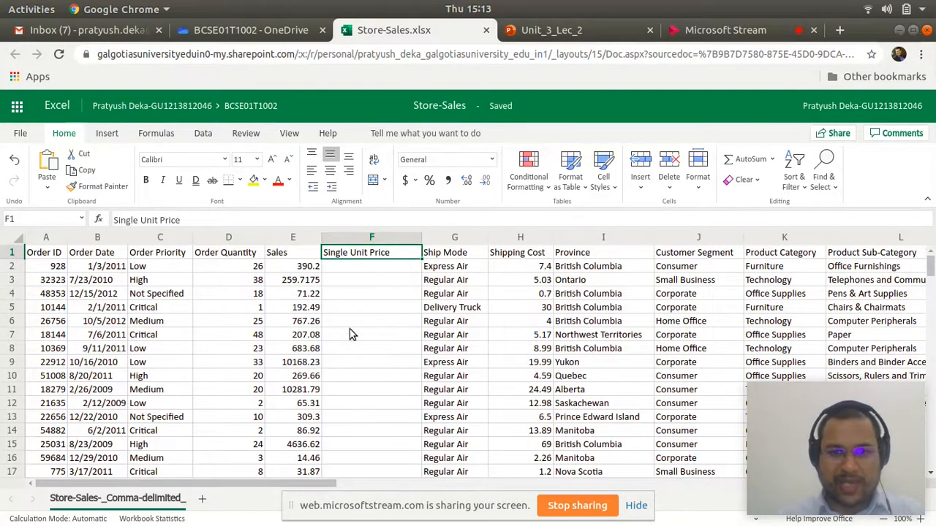
- Calculate the first order's unit price in cell F2 with the fixed-number formula =390.2/26
left_click(364, 267)
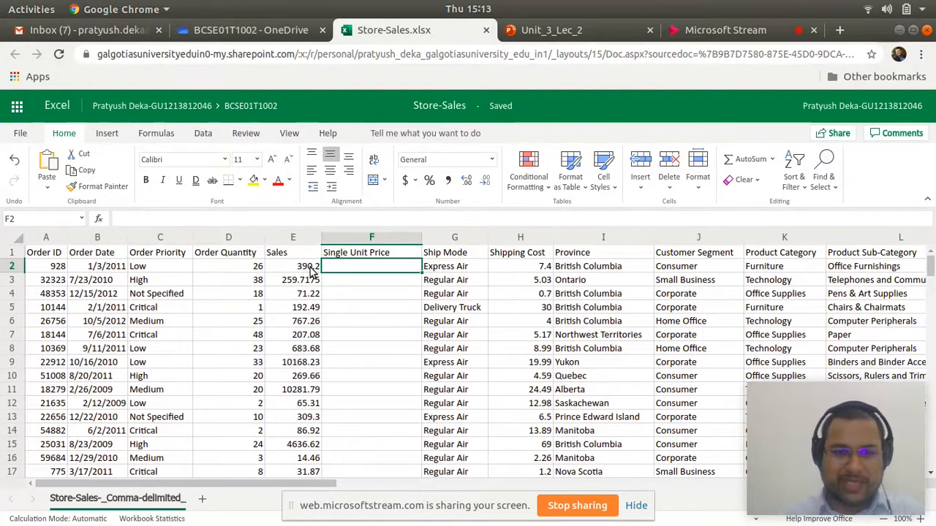
double_click(355, 265)
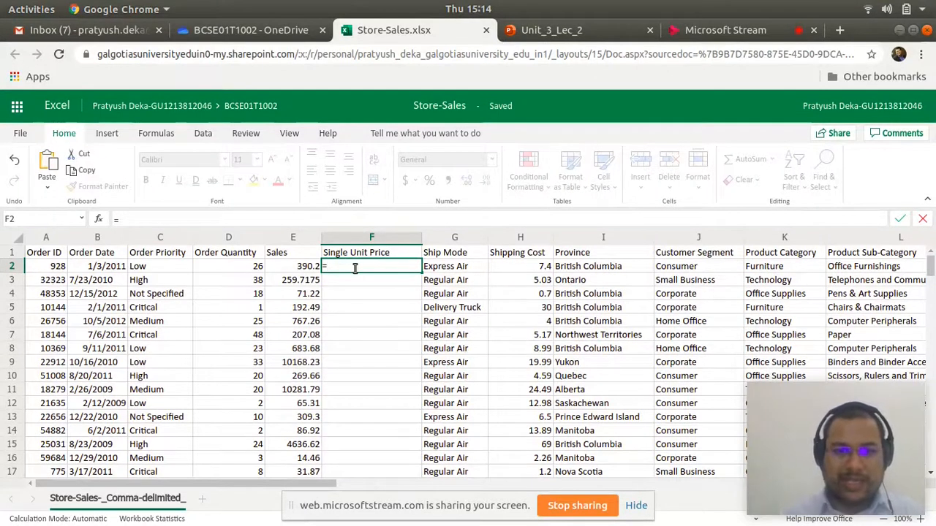
type("390.2/26")
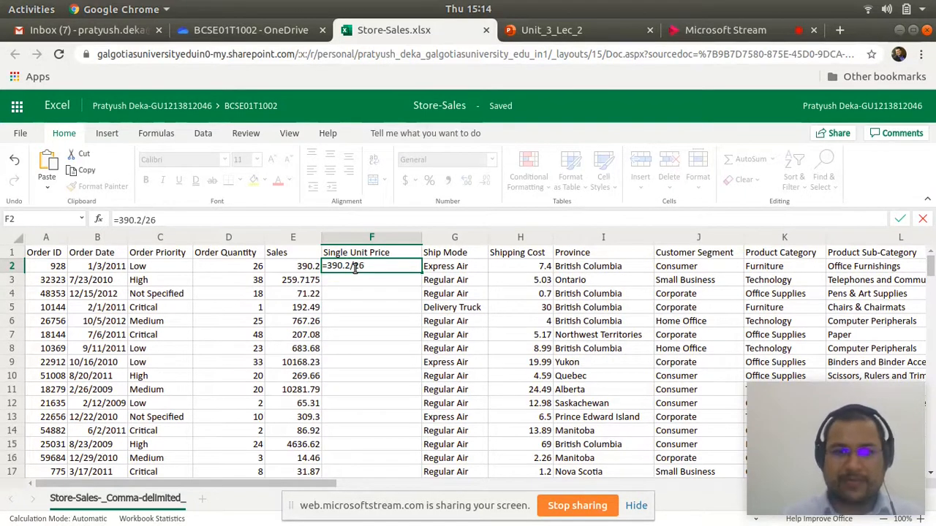
key("Return")
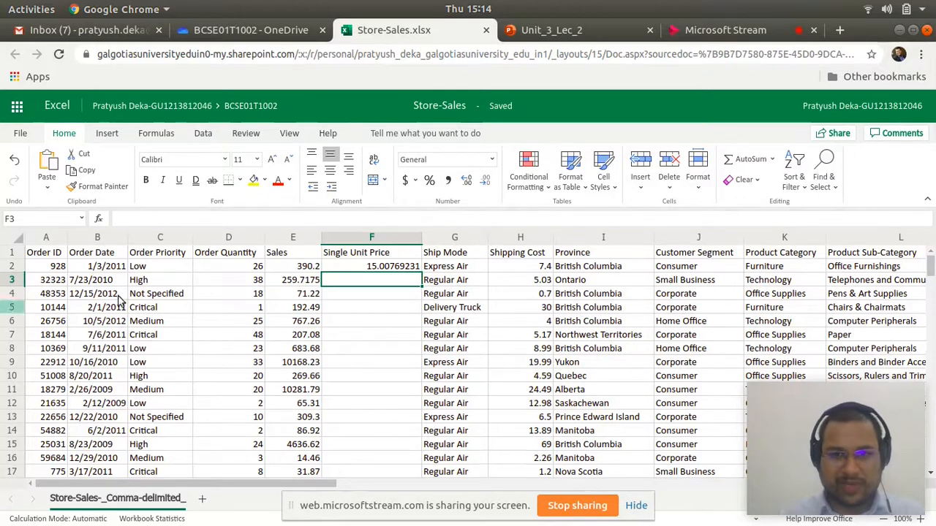
- Examine how far the order records extend down the sheet, from the first data row to the last
left_click(44, 266)
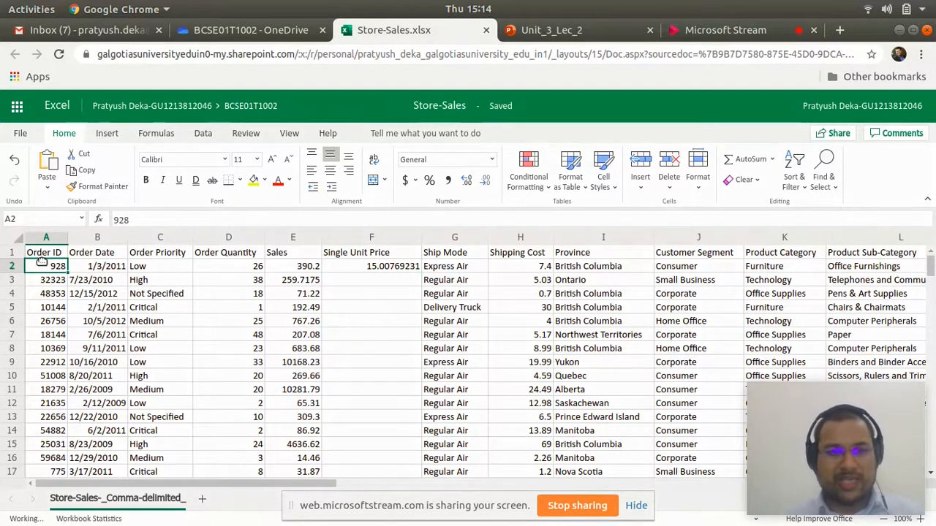
key("ctrl+shift+Down")
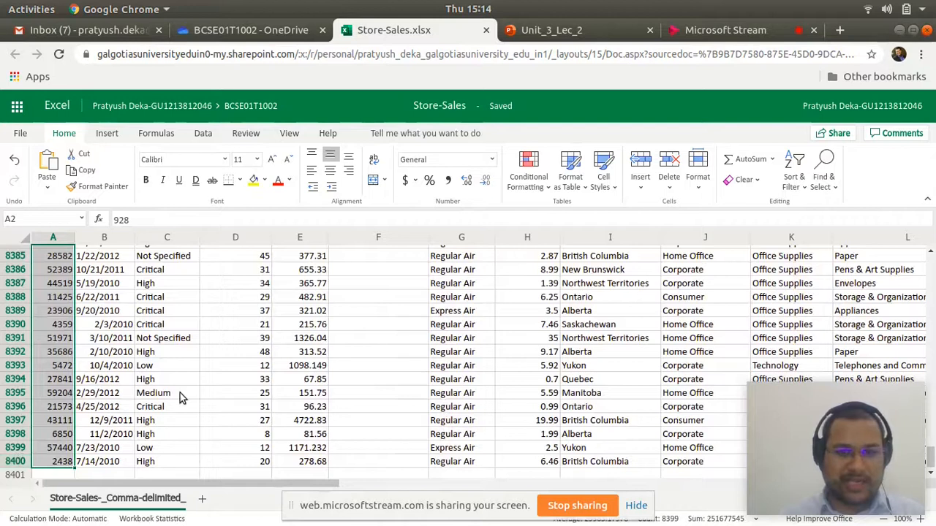
scroll(468, 375, "up", 1)
scroll(147, 374, "up", 10)
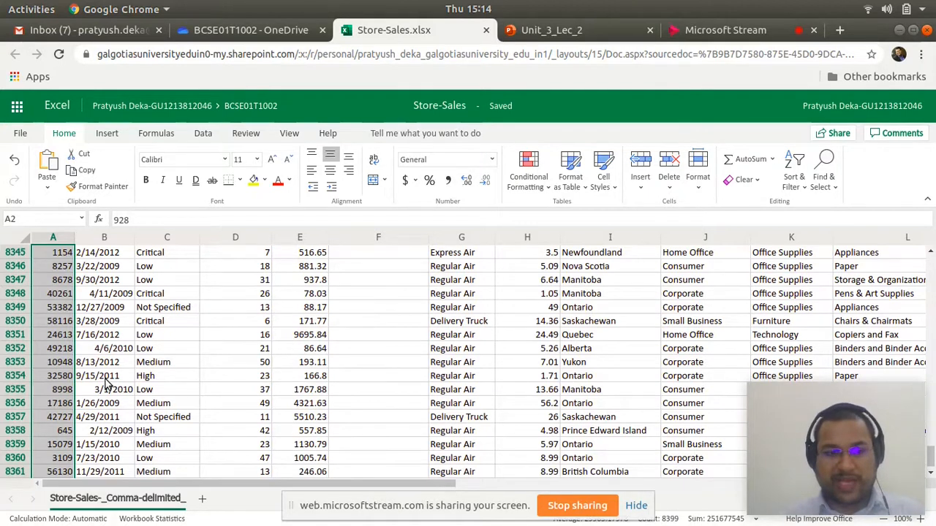
scroll(106, 381, "right", 1)
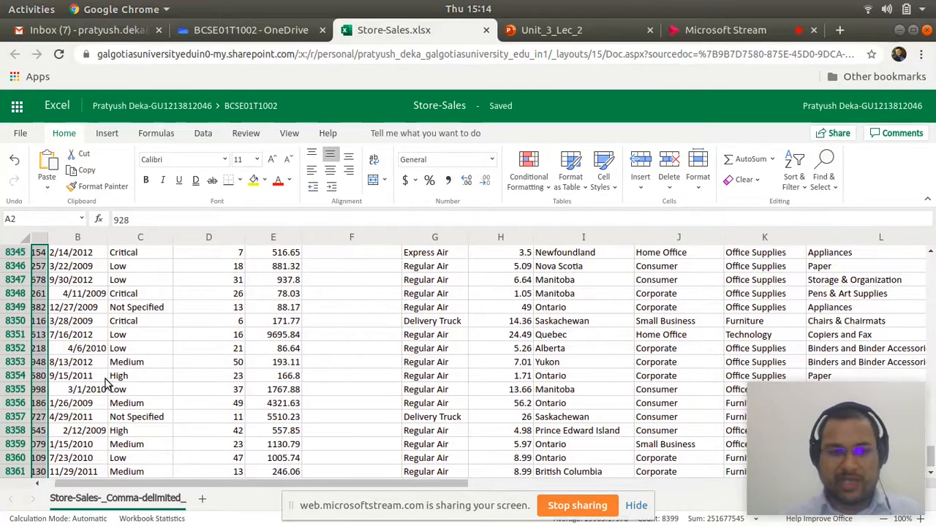
scroll(107, 381, "left", 1)
left_click(122, 352)
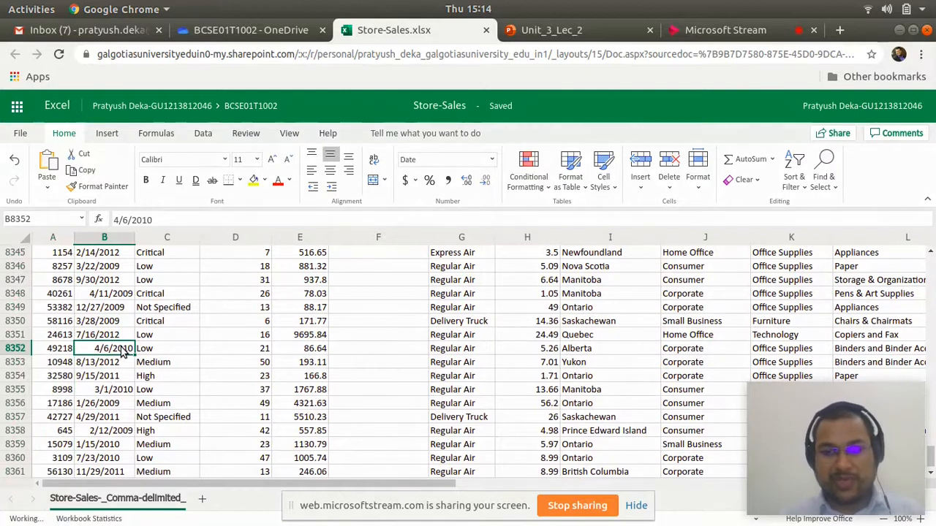
key("ctrl+shift+Up")
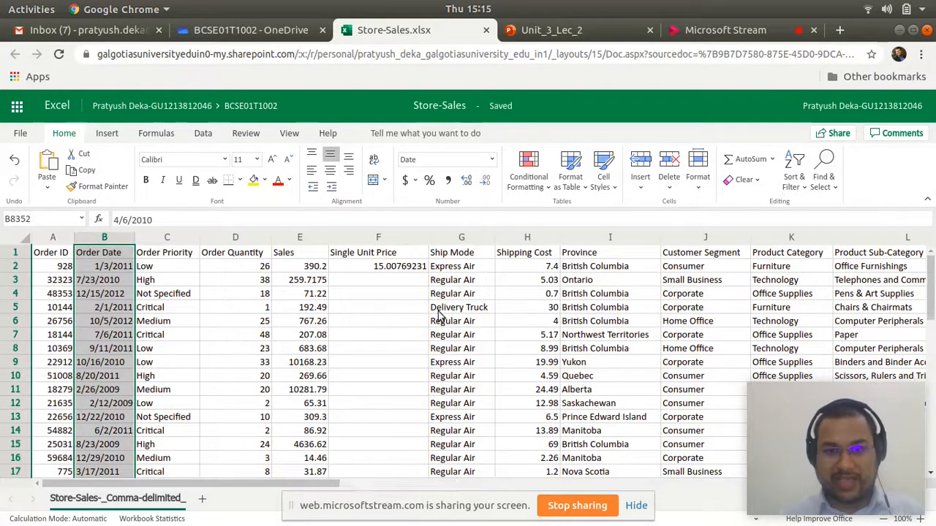
- Replace the fixed numbers in cell F2 with the cell-reference formula =E2/D2, dividing Sales by Order Quantity
left_click(375, 269)
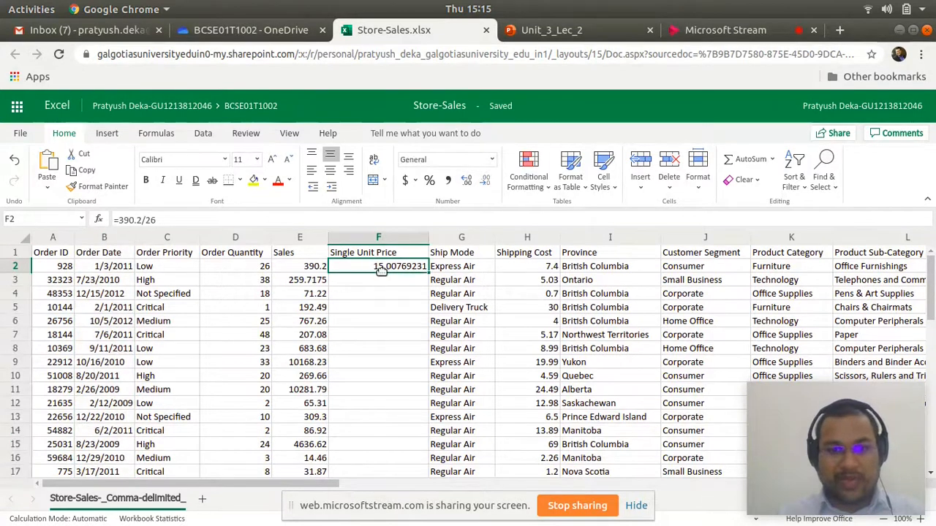
double_click(392, 270)
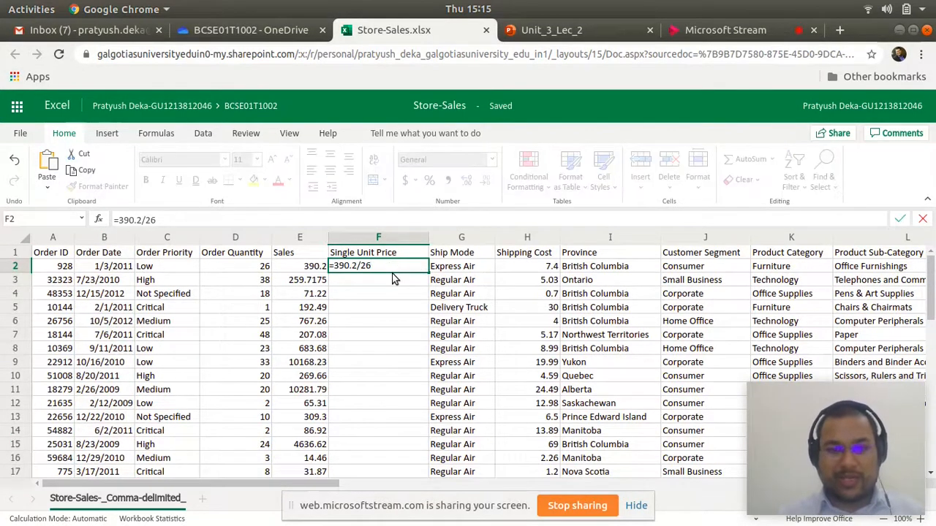
key("BackSpace")
key("BackSpace")
key("BackSpace")
key("BackSpace")
key("BackSpace")
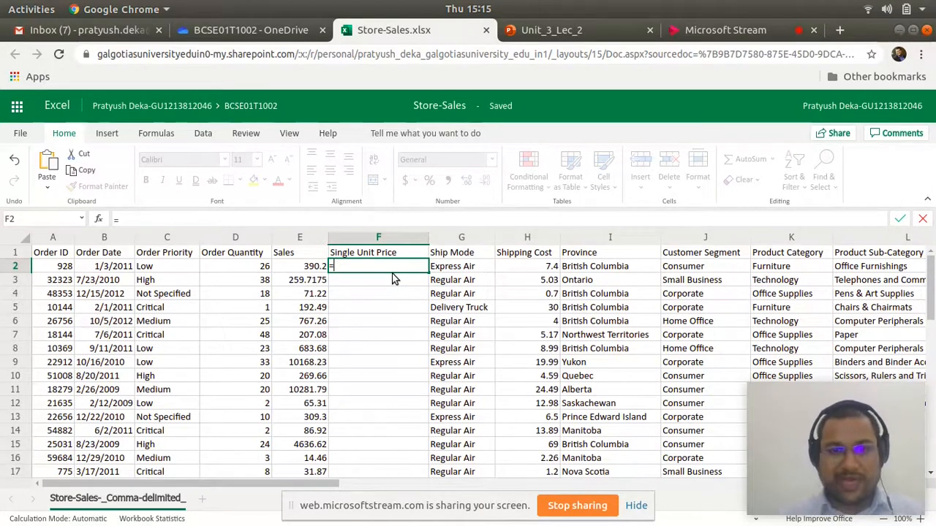
left_click(312, 270)
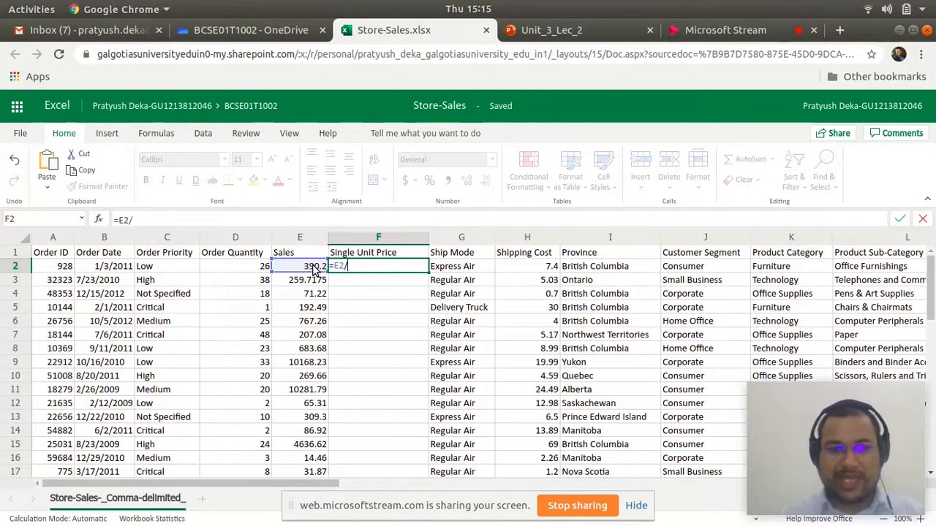
left_click(250, 268)
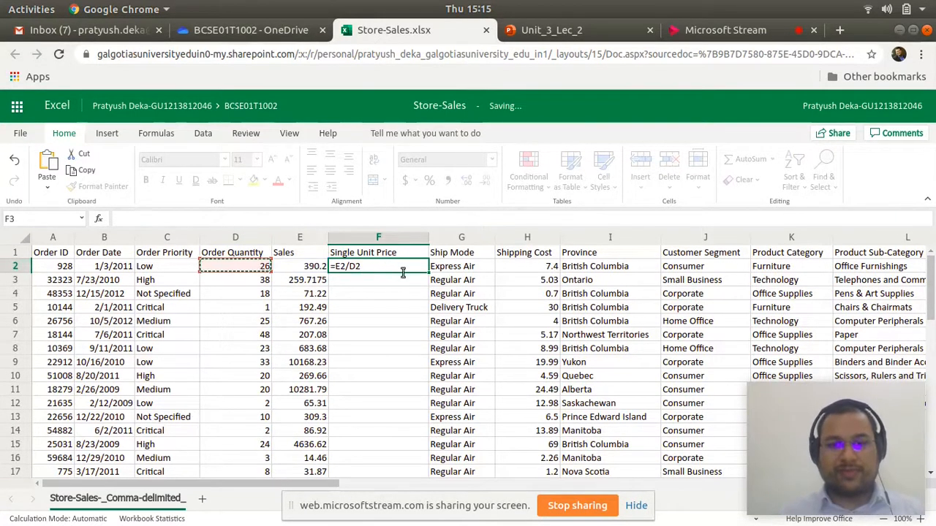
key("Return")
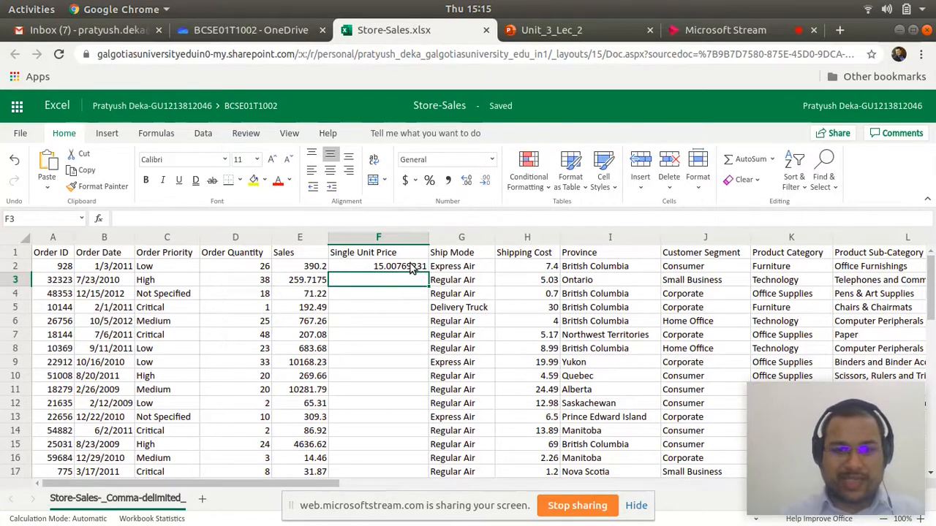
- Fill the F2 formula down through cell F11 and check the copied formulas in F3 and F4
left_click(412, 269)
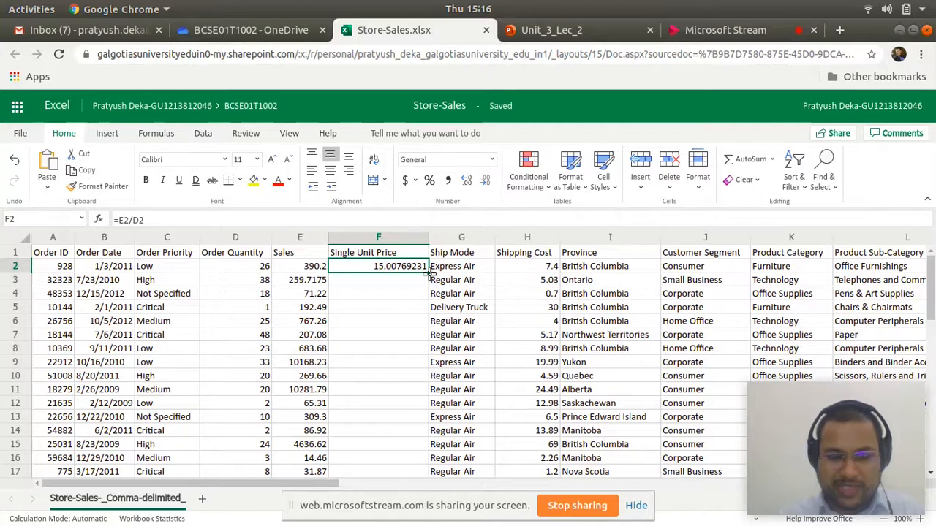
mouse_move(430, 272)
left_mouse_down()
mouse_move(422, 383)
mouse_move(414, 383)
left_mouse_up()
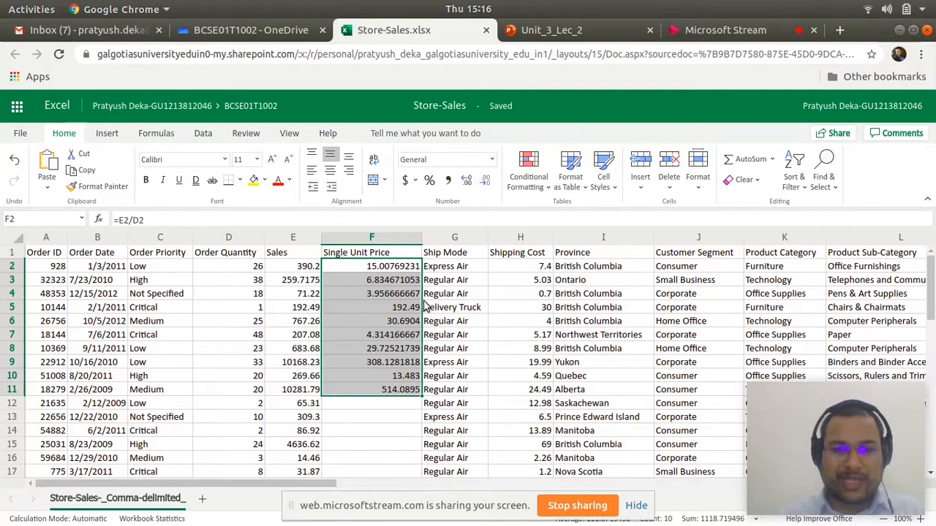
left_click(401, 285)
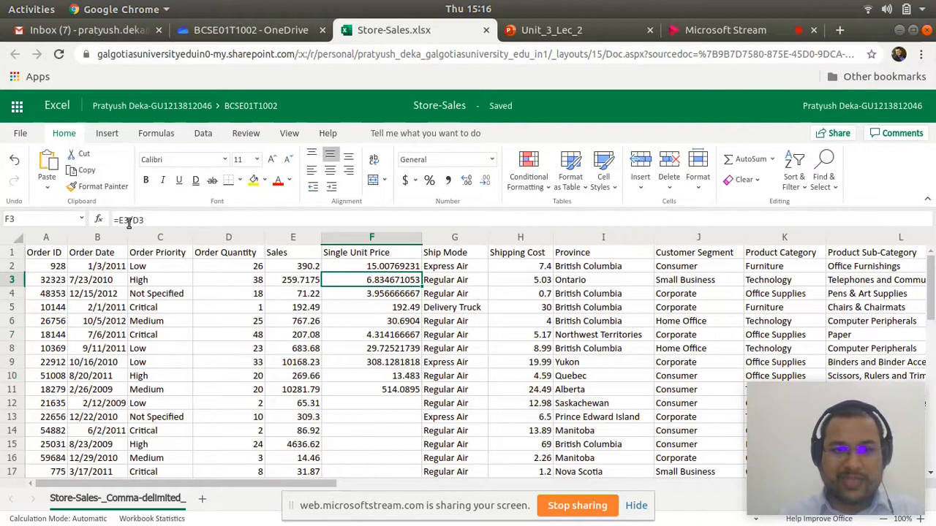
left_click(375, 296)
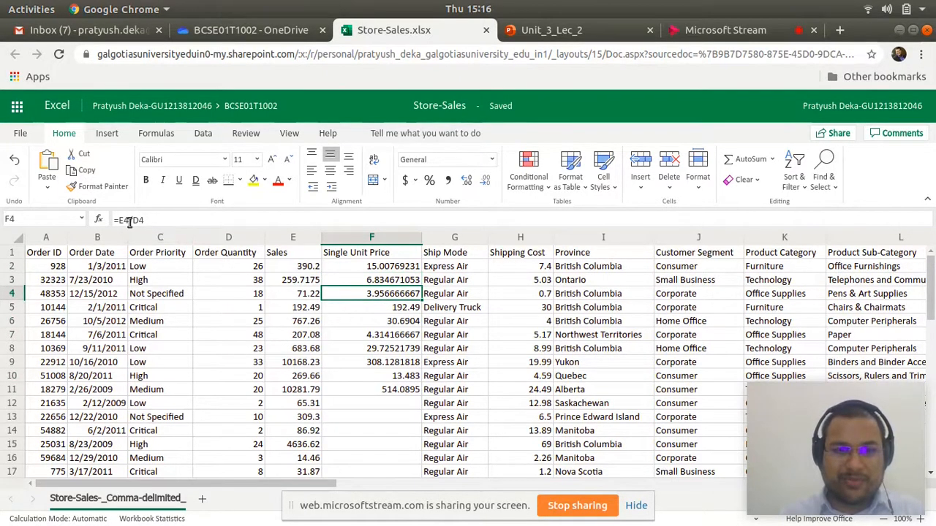
- Fill the formula from F11 down the rest of the Single Unit Price column and check the copies in lower rows
left_click(390, 393)
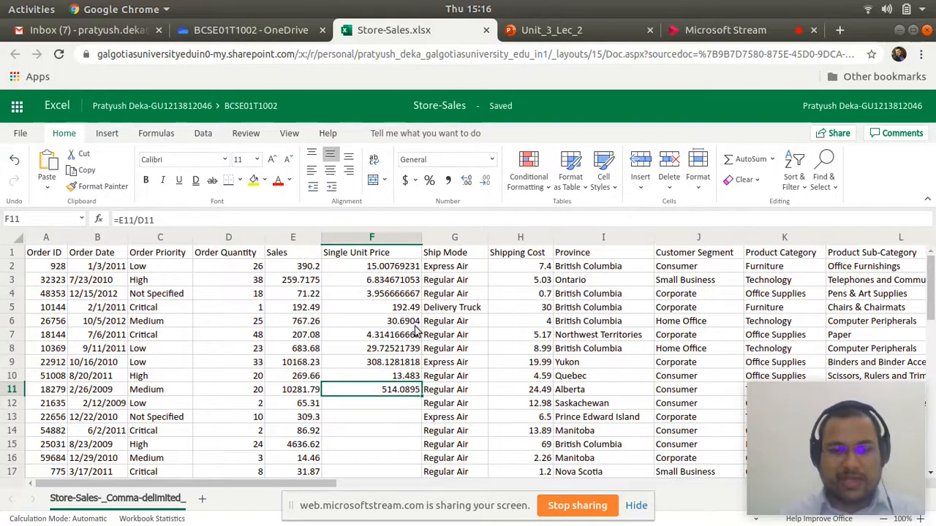
double_click(422, 394)
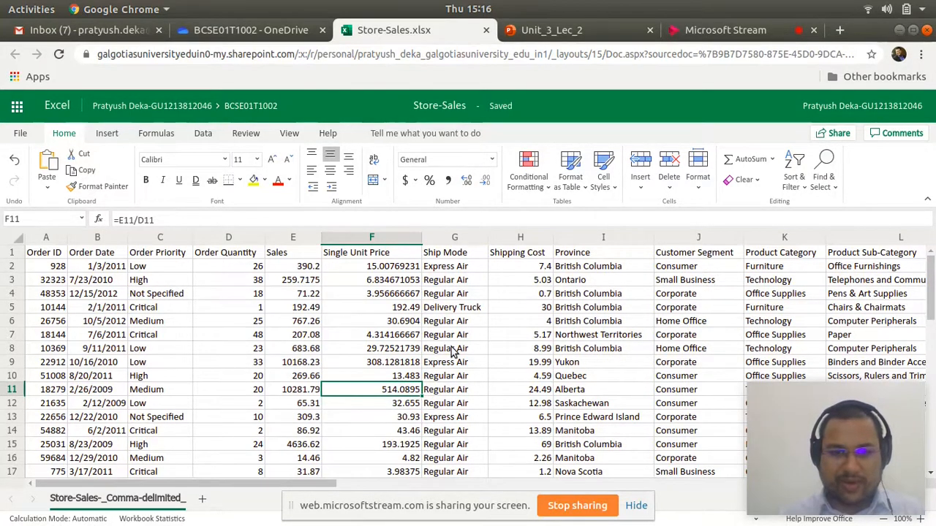
scroll(439, 358, "down", 8)
scroll(397, 374, "down", 9)
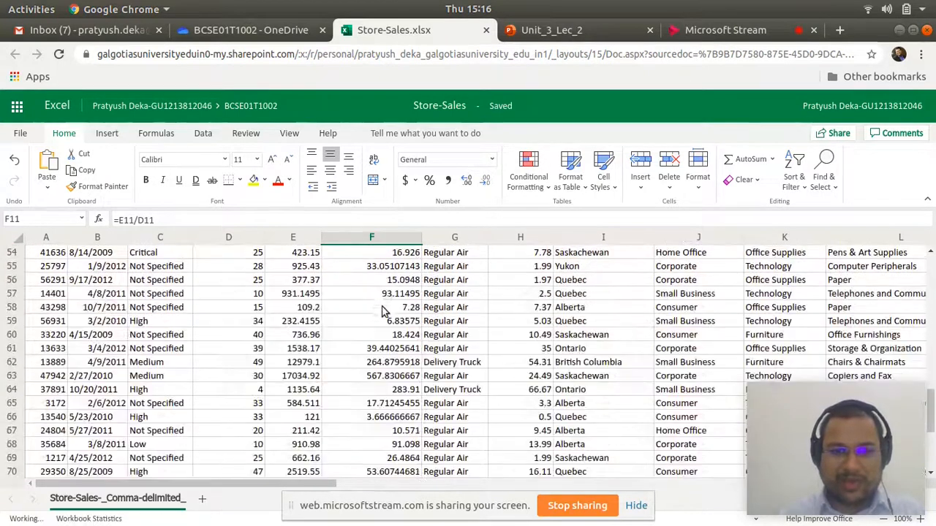
left_click(380, 295)
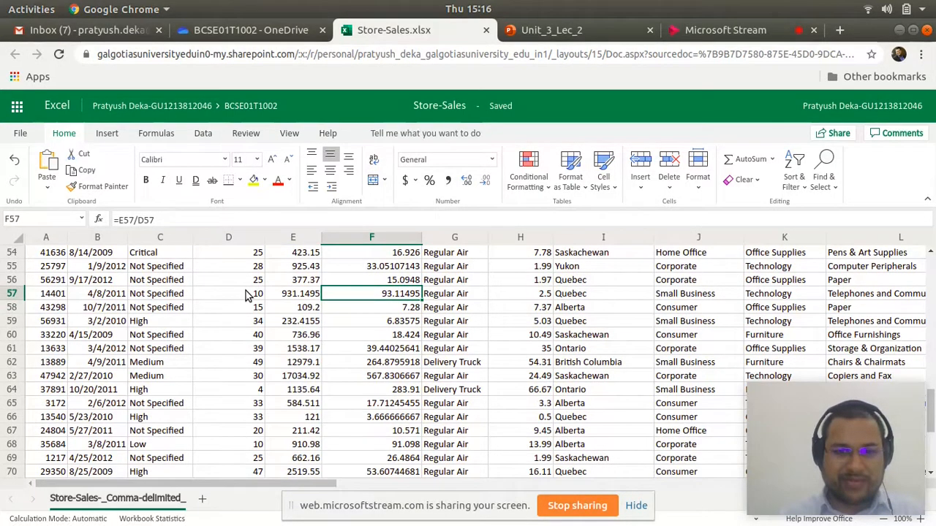
left_click(389, 277)
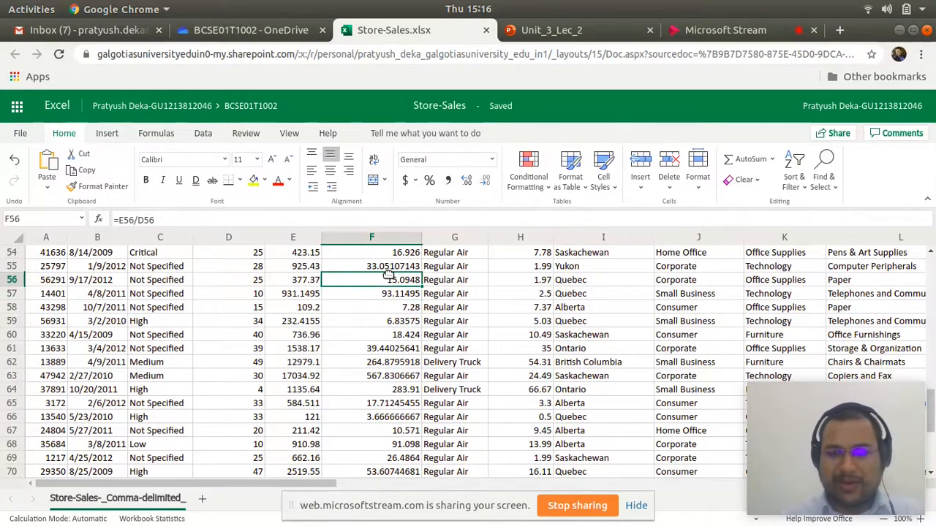
key("Up")
key("Up")
key("Up")
key("Up")
key("Up")
key("Up")
key("Up")
key("Up")
key("Up")
key("Up")
key("Up")
key("Up")
key("Up")
key("Up")
key("Up")
key("Up")
key("Up")
key("Up")
key("Up")
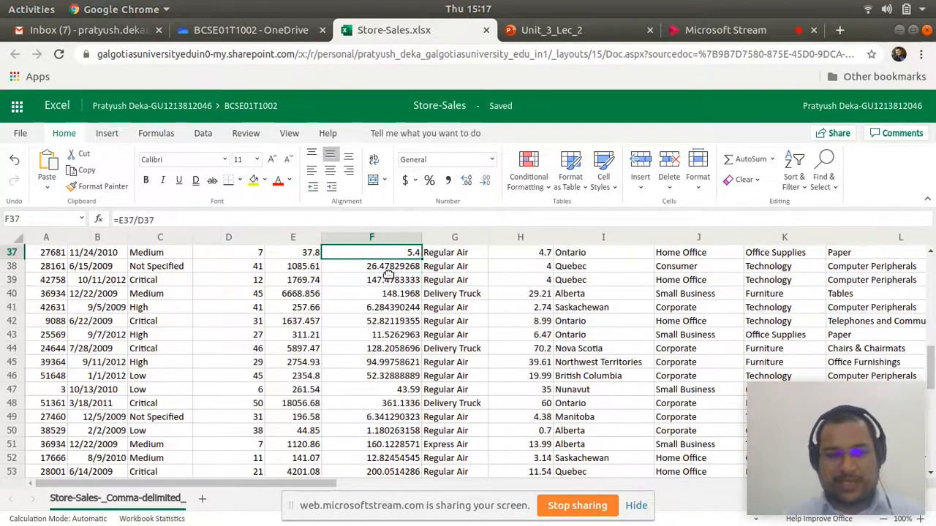
key("ctrl+shift+Up")
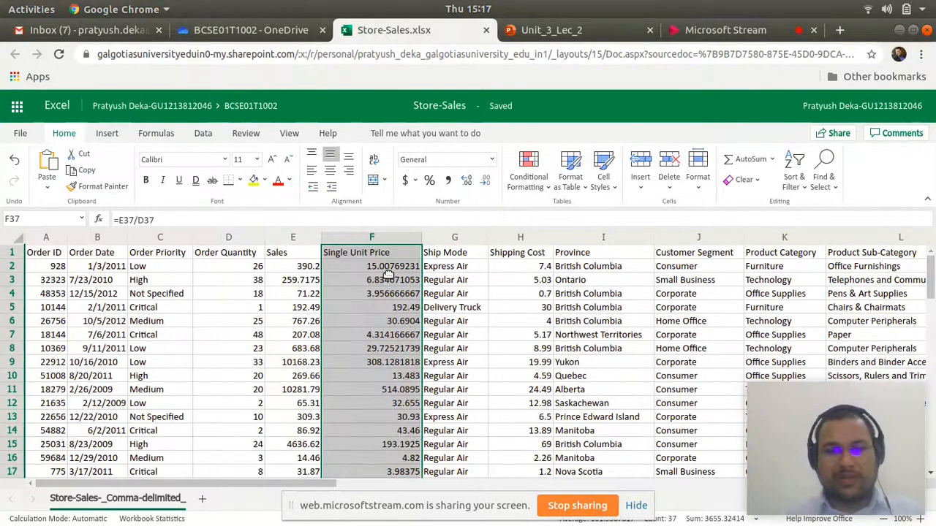
left_click(403, 268)
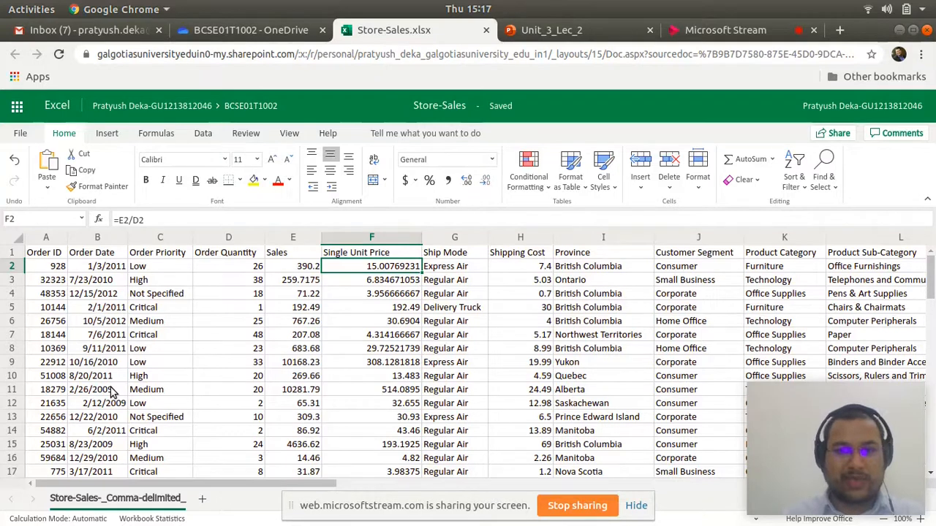
- Sort the records by Order Date in ascending order, expanding the selection to all adjacent columns, and review the sorted dates
left_click(102, 242)
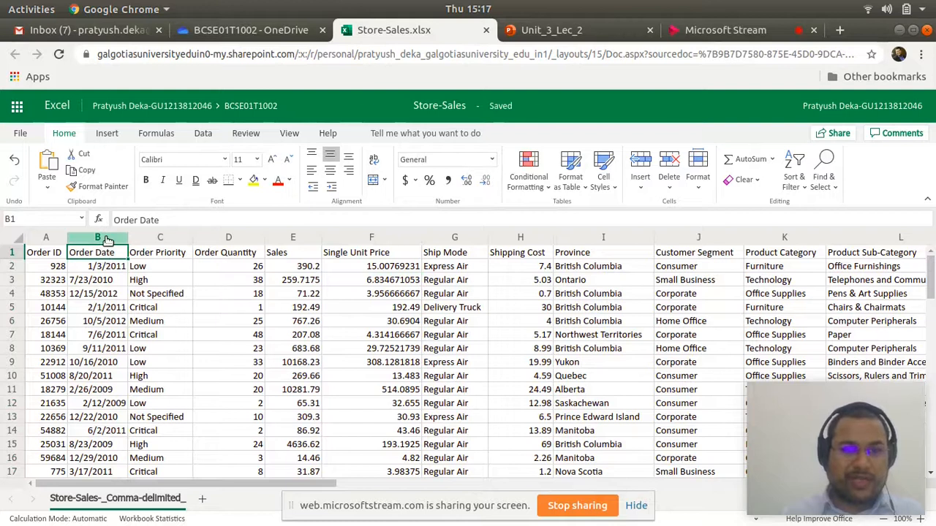
left_click(106, 242)
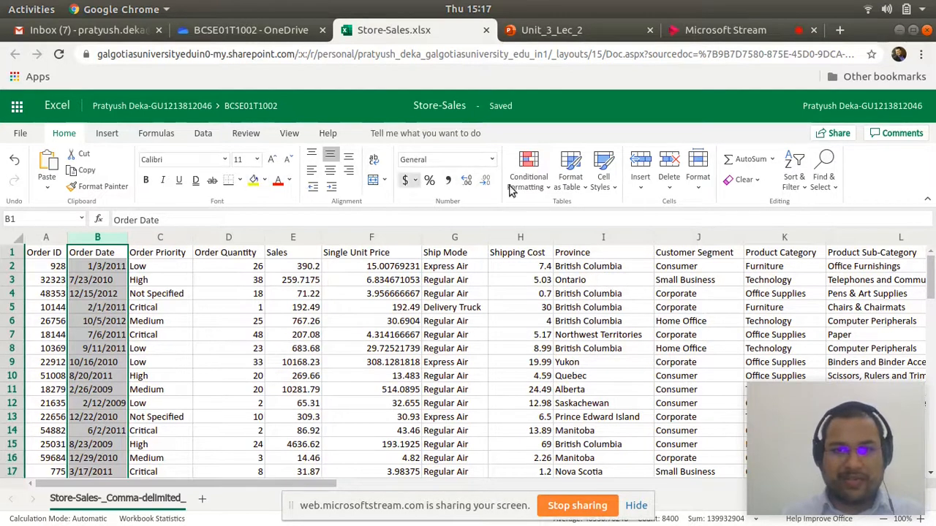
left_click(803, 174)
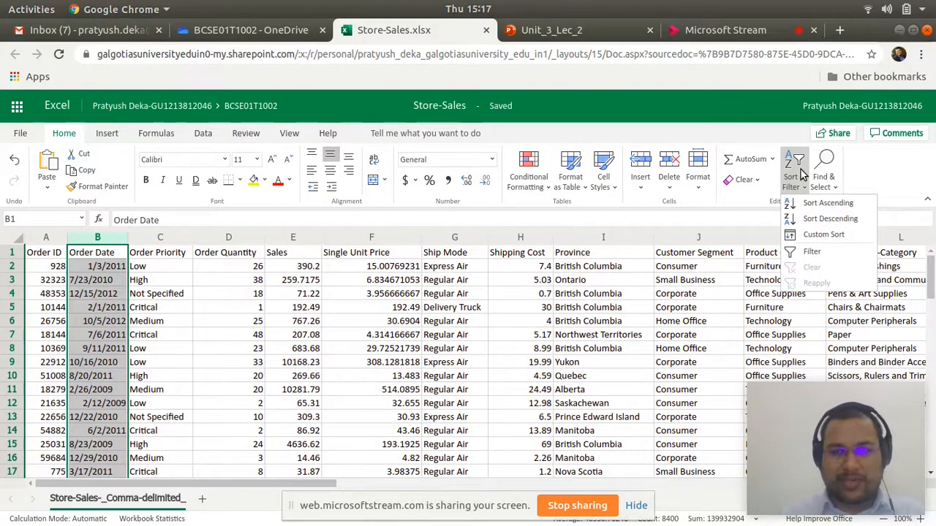
left_click(831, 204)
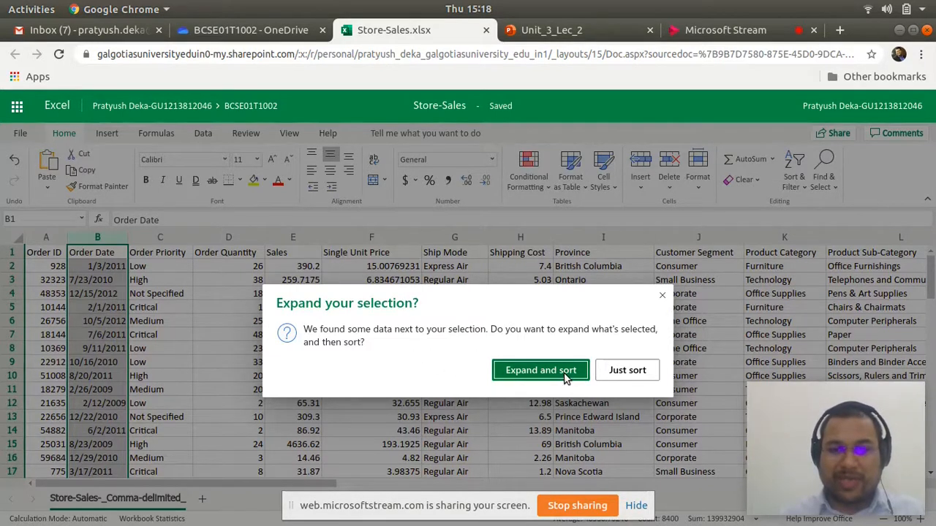
left_click(533, 371)
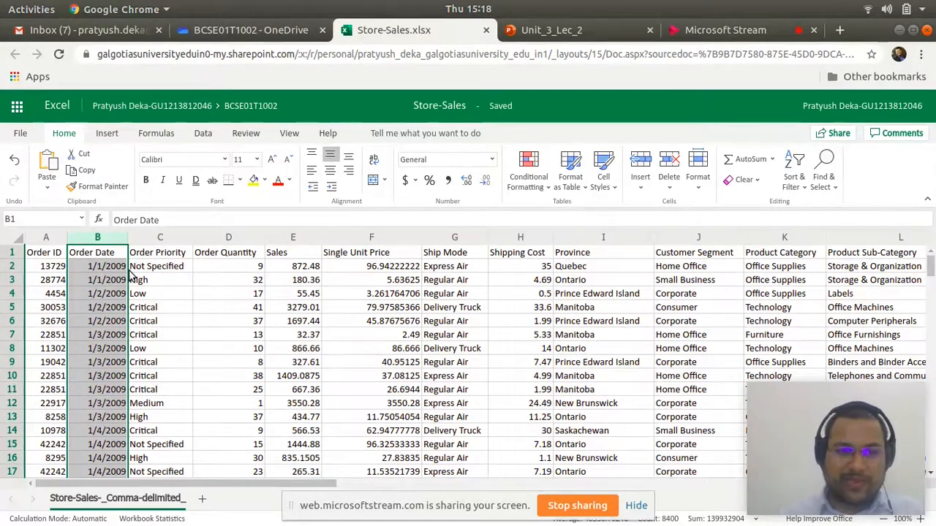
scroll(126, 336, "down", 14)
scroll(126, 340, "down", 20)
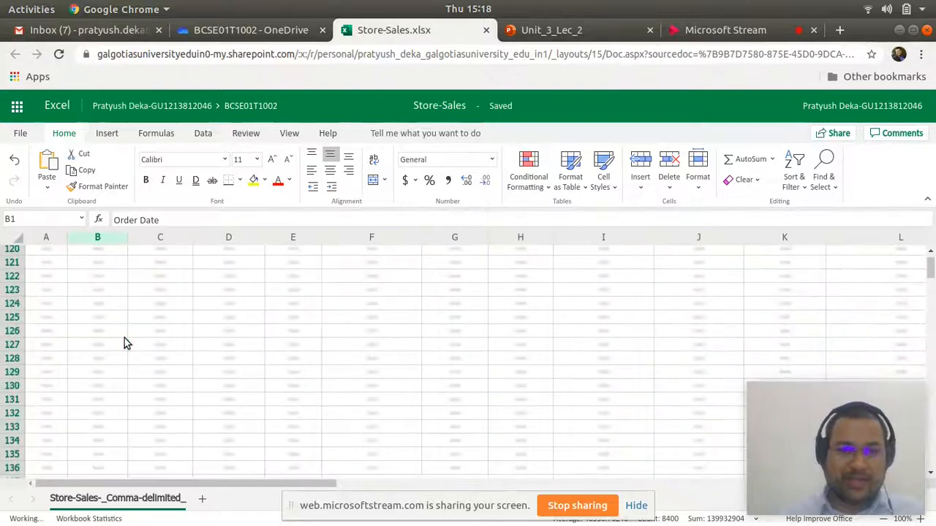
scroll(124, 338, "down", 2)
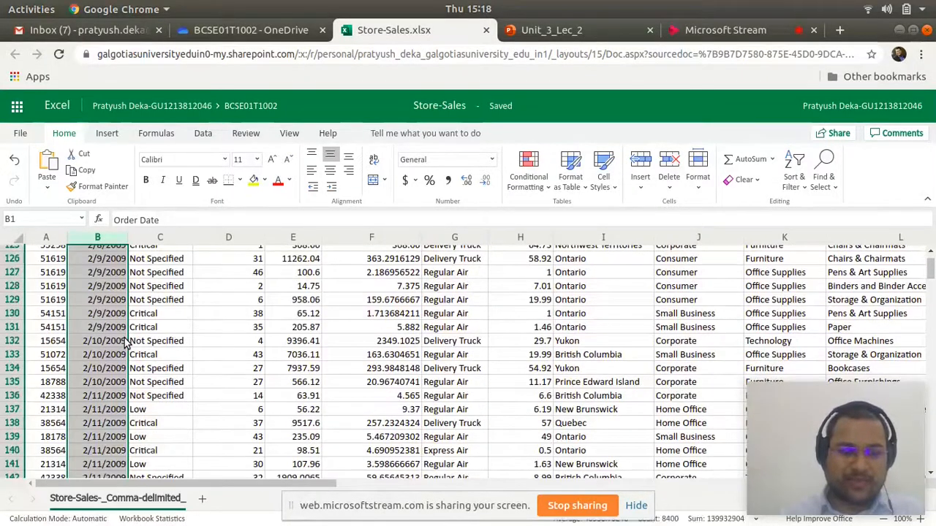
- Sort the records by Order Date in descending order, expanding the selection to the adjacent columns
scroll(126, 340, "up", 1)
scroll(126, 340, "up", 20)
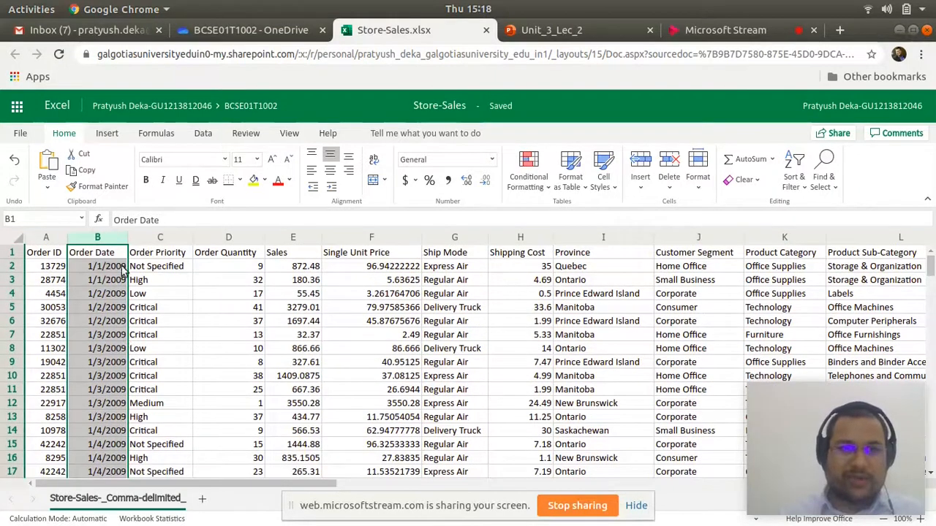
left_click(795, 170)
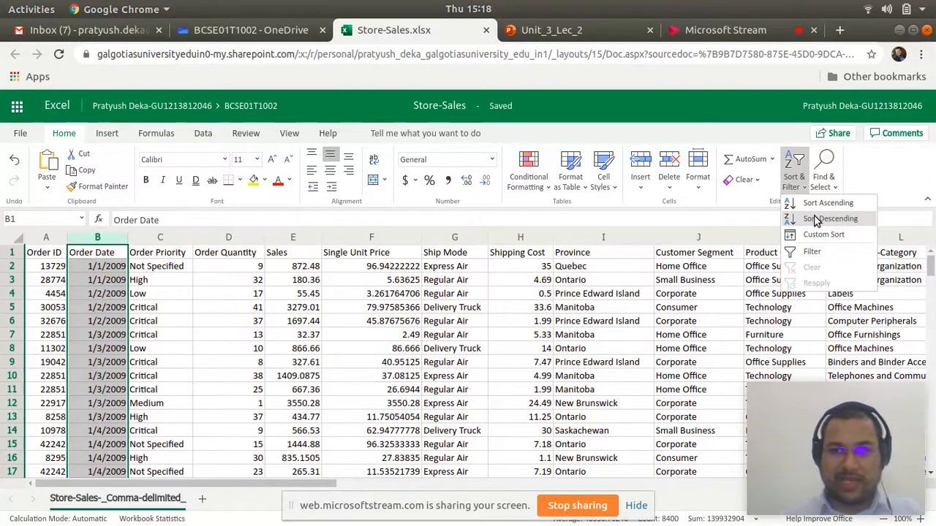
left_click(816, 220)
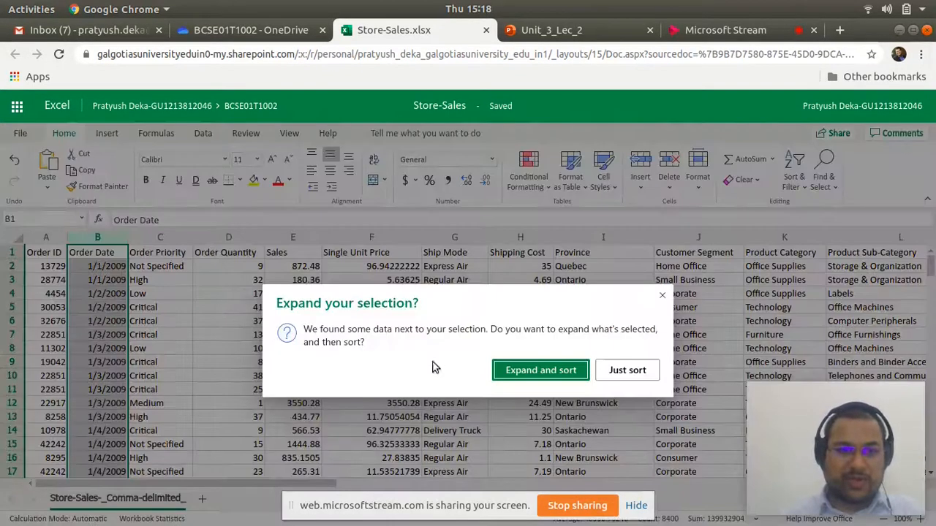
left_click(525, 373)
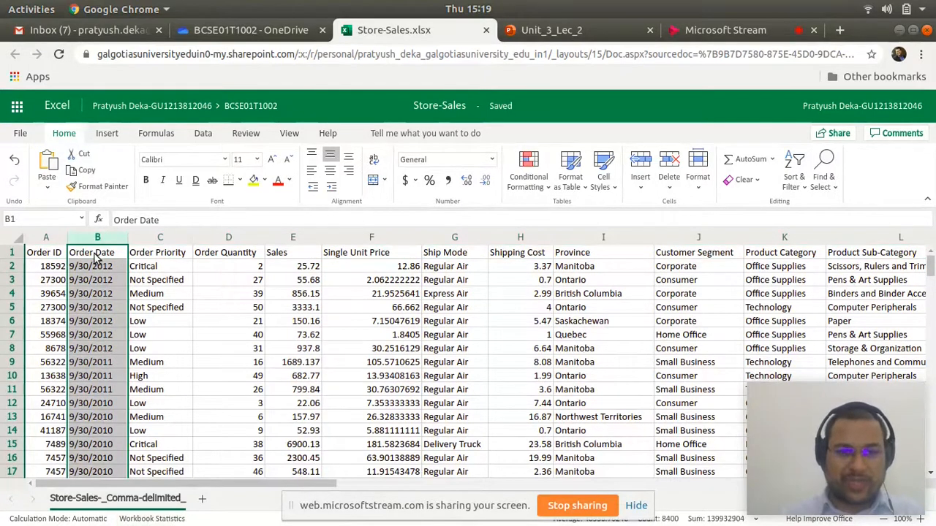
- Try sorting the entire data range in ascending order from cell A2, and undo that sort
left_click(51, 270)
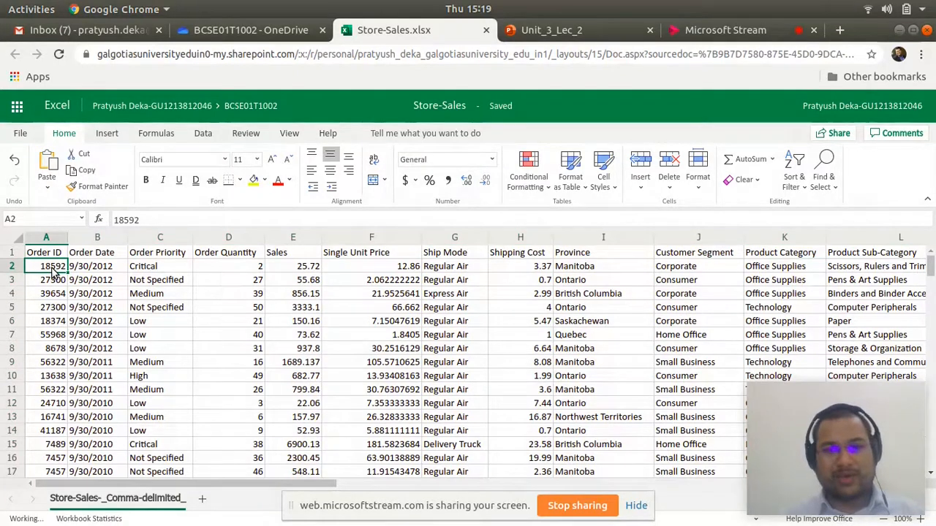
key("ctrl+a")
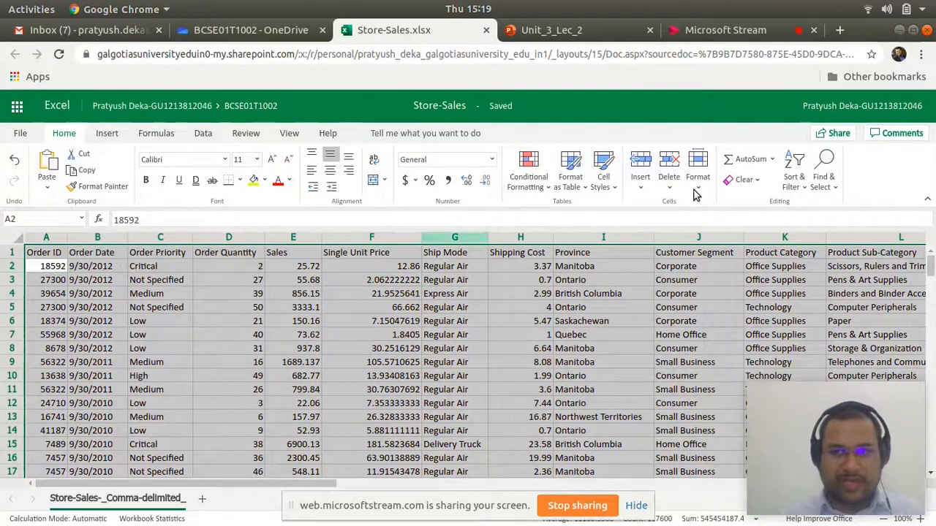
left_click(795, 163)
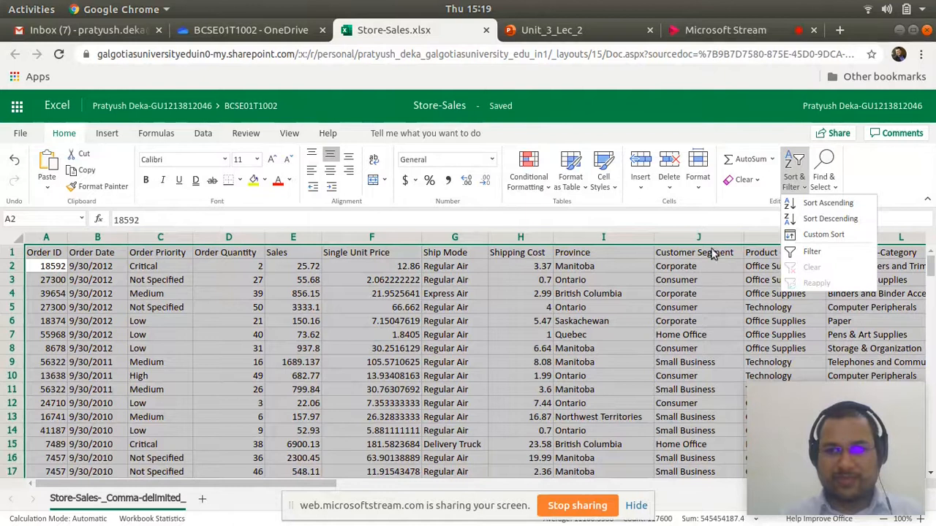
left_click(812, 203)
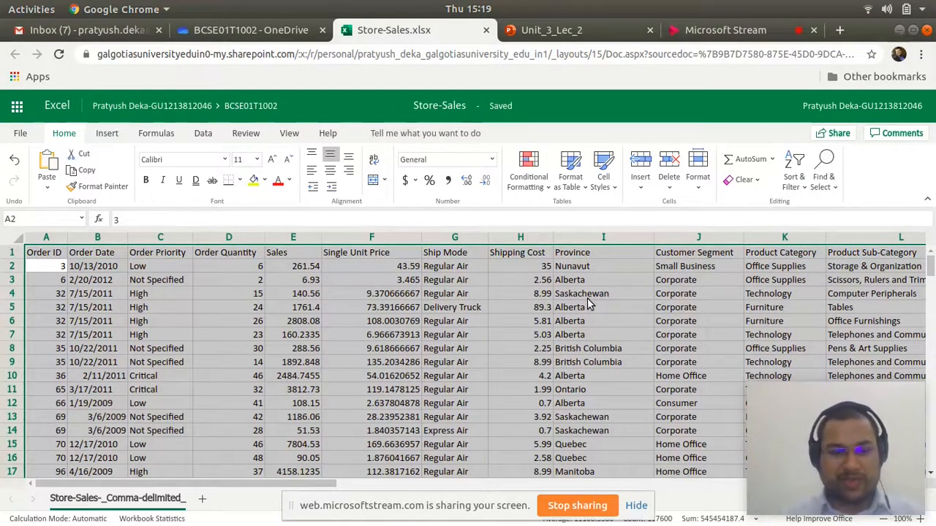
key("ctrl+z")
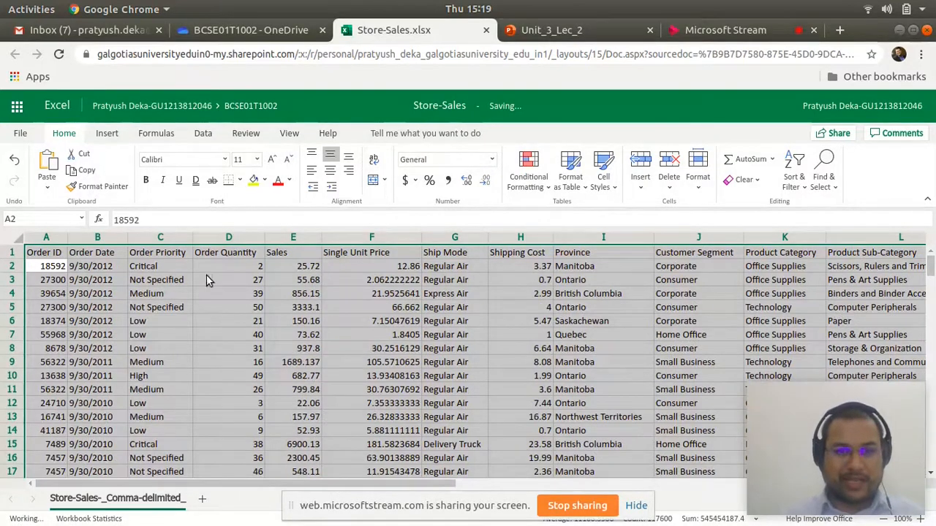
- Start a custom sort of the whole table with Order Date as the column and Cell Values as the basis, reviewing the alternatives
left_click(792, 187)
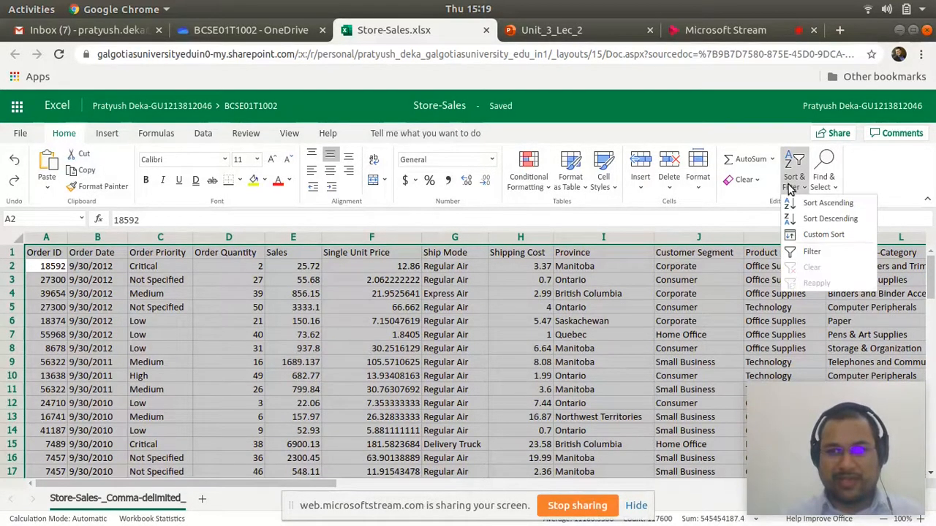
left_click(815, 237)
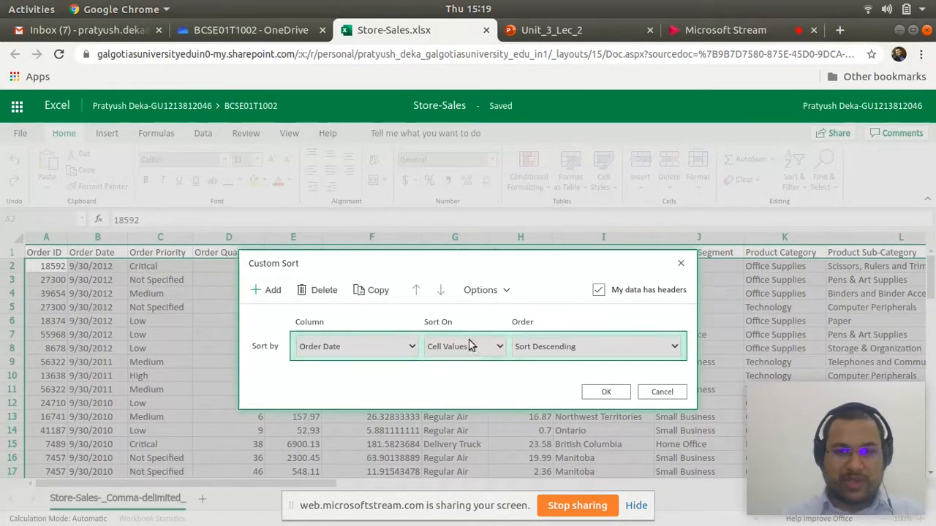
left_click(363, 346)
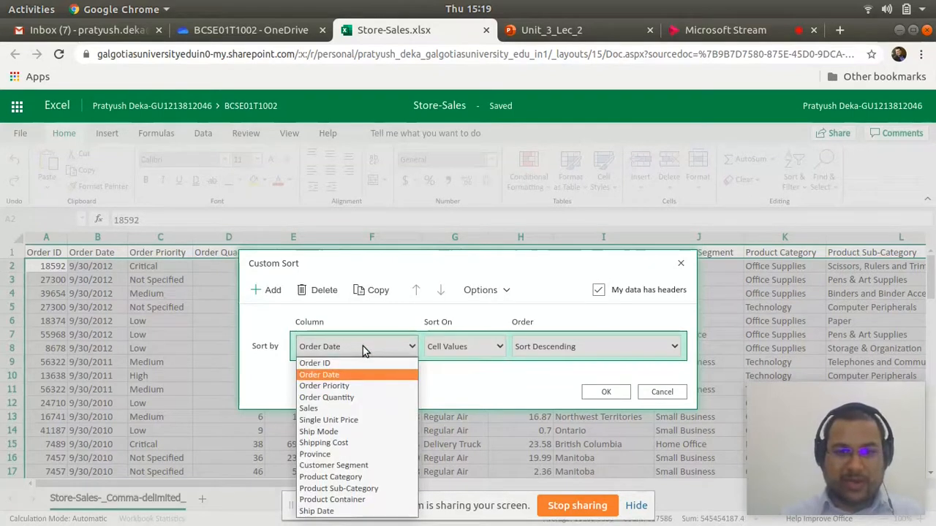
left_click(331, 378)
left_click(461, 348)
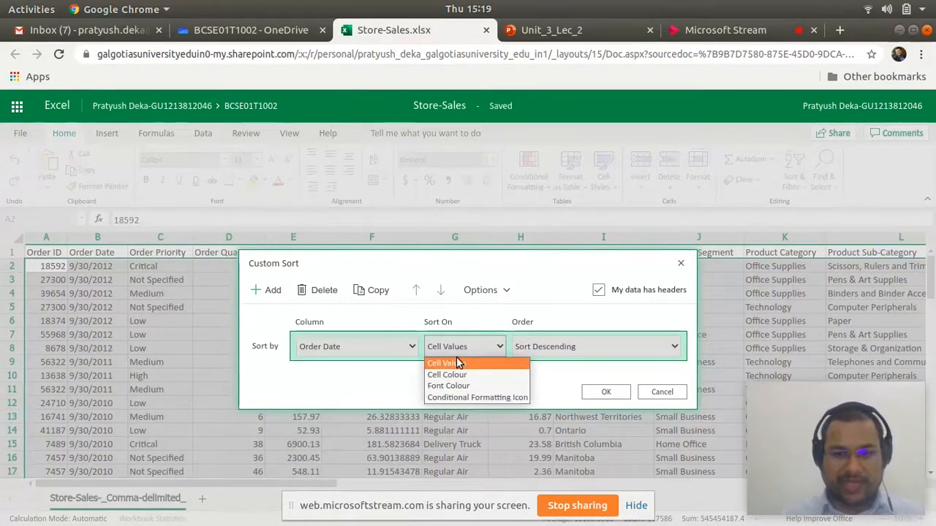
left_click(455, 359)
left_click(338, 349)
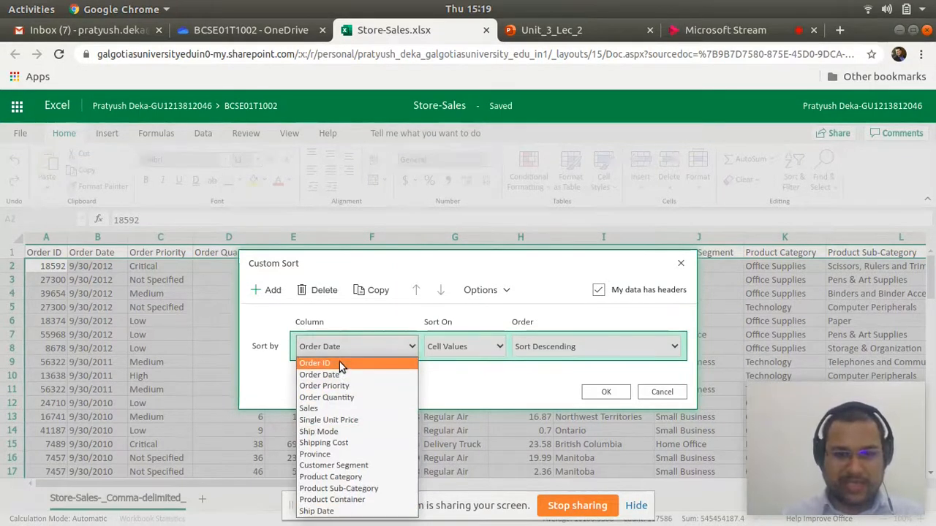
left_click(449, 347)
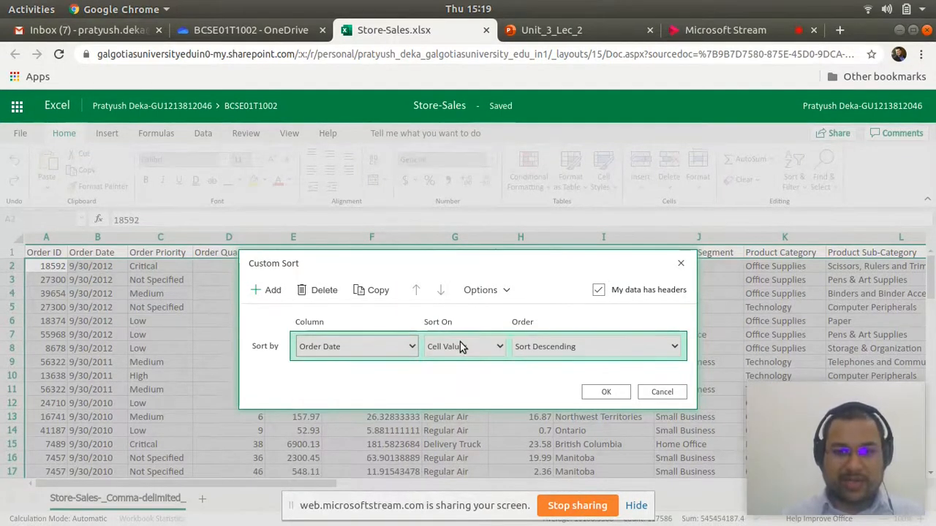
left_click(461, 347)
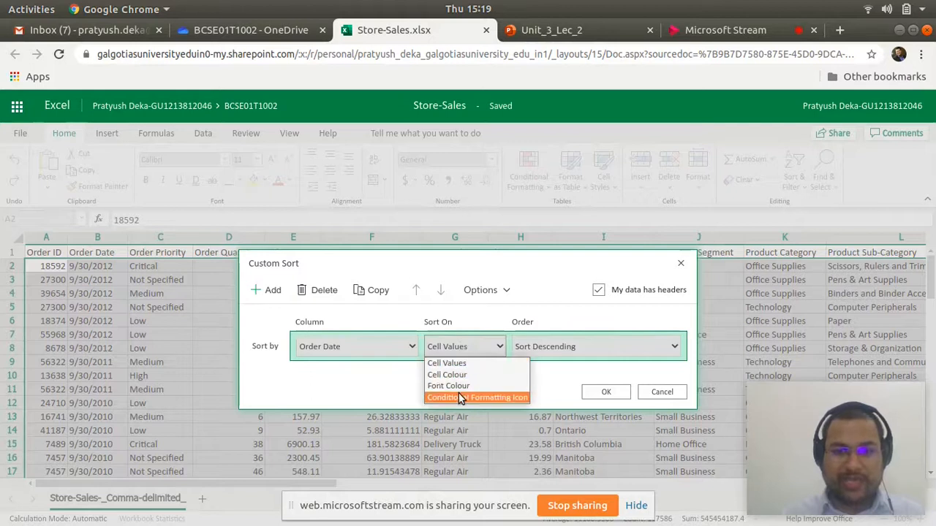
left_click(468, 349)
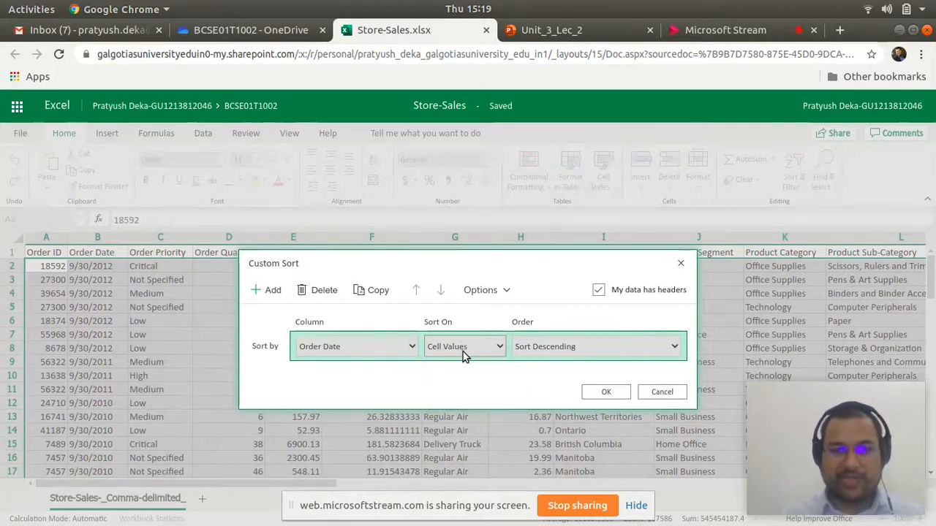
- Set the Order Date custom sort to Sort Ascending, apply it, and check the reordered rows
left_click(582, 351)
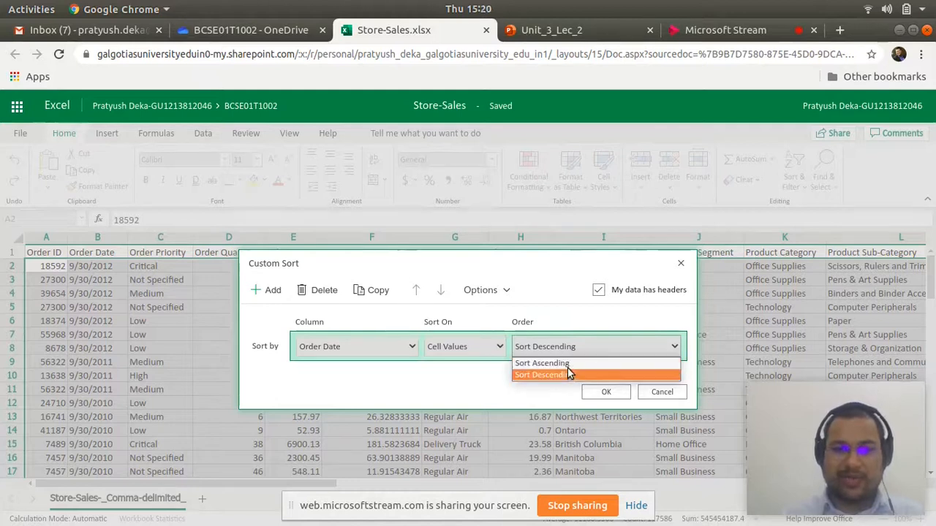
left_click(568, 365)
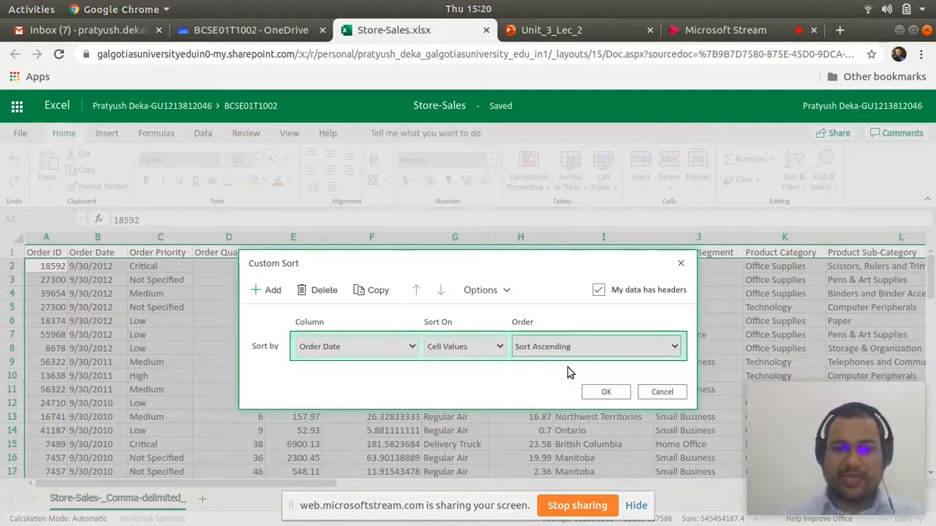
left_click(614, 395)
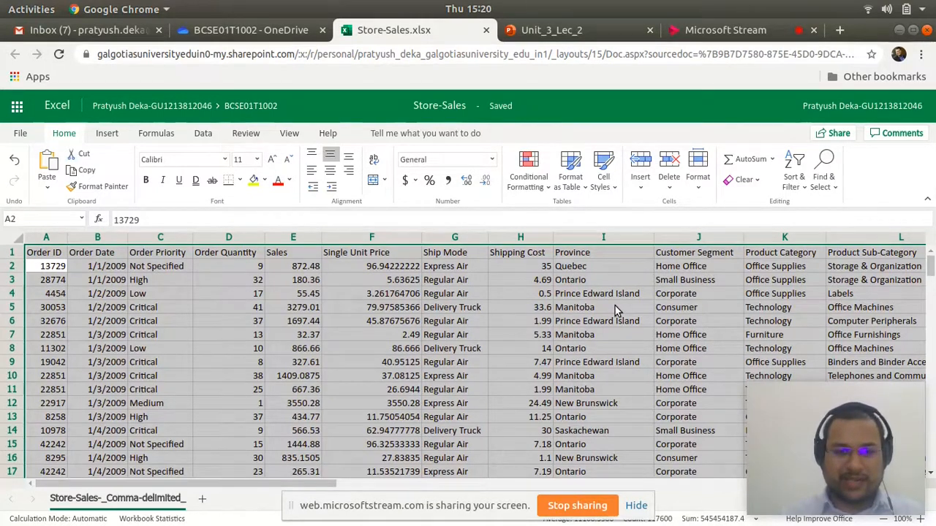
scroll(615, 306, "down", 3)
scroll(599, 312, "up", 3)
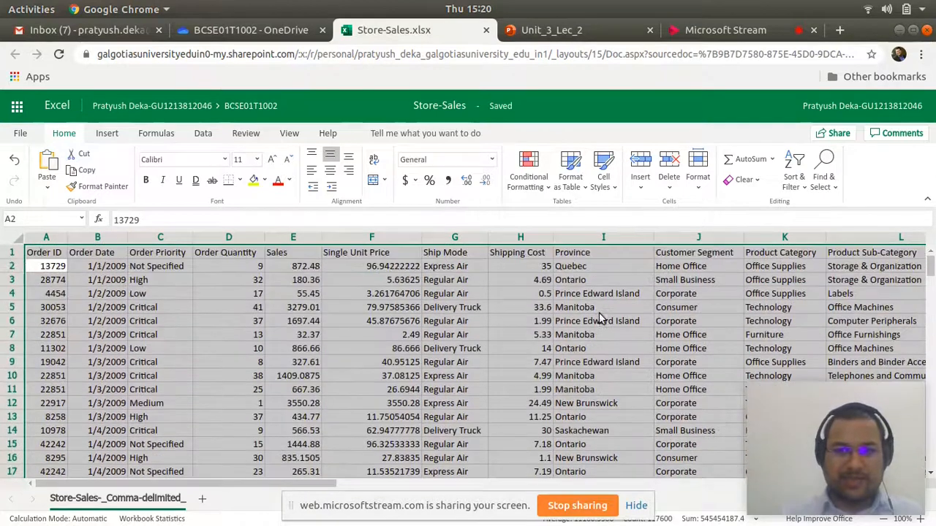
- Open a new custom sort and compare the column choices with the data-has-headers option turned off and back on
left_click(795, 177)
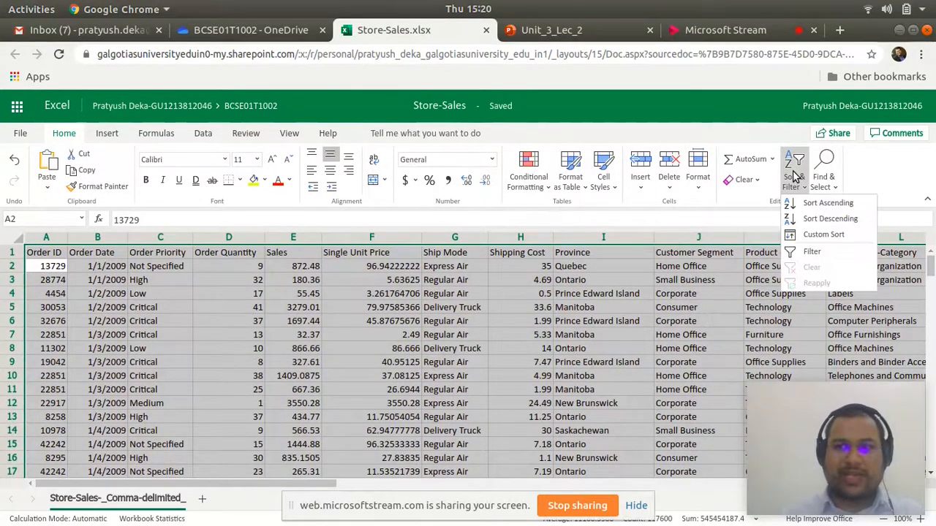
left_click(825, 234)
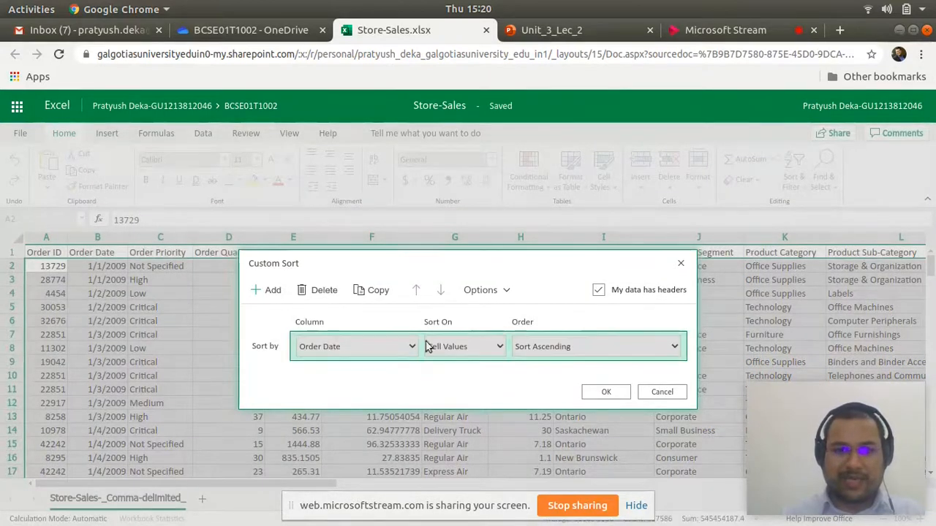
left_click(599, 290)
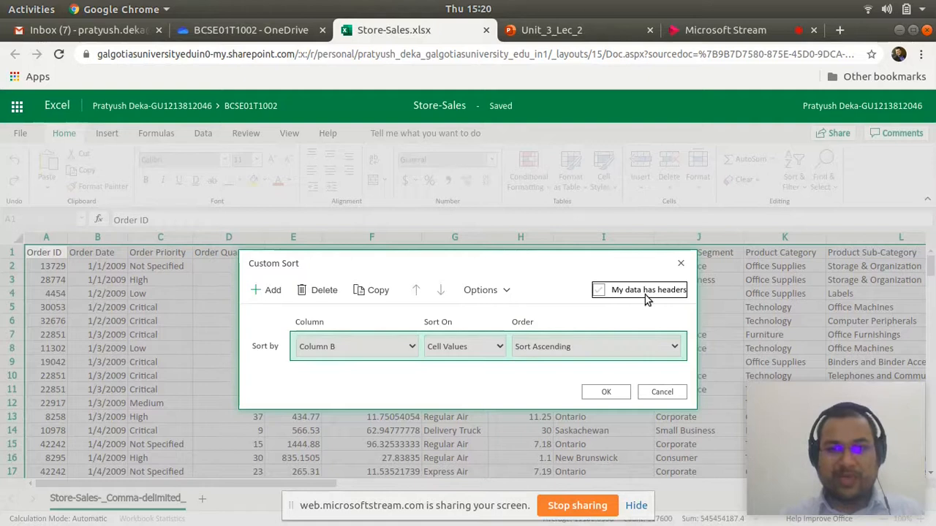
left_click(380, 347)
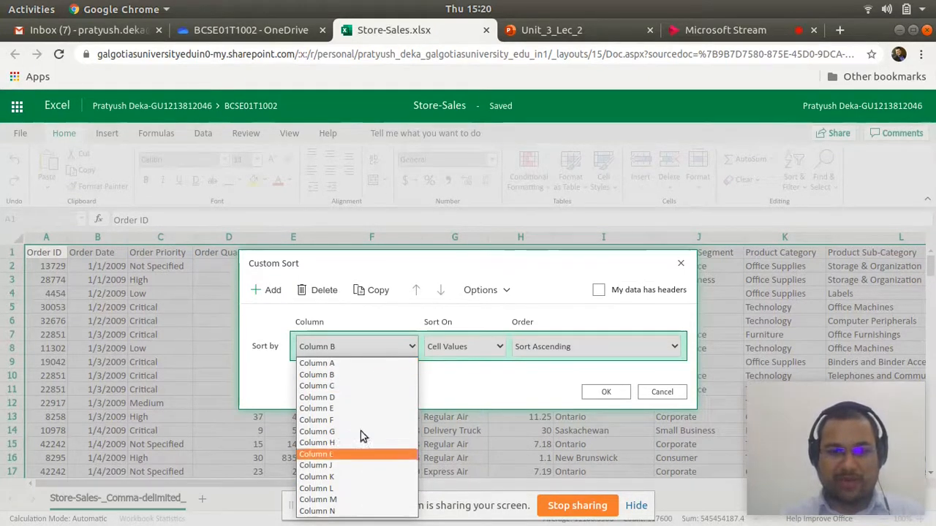
left_click(342, 349)
left_click(600, 291)
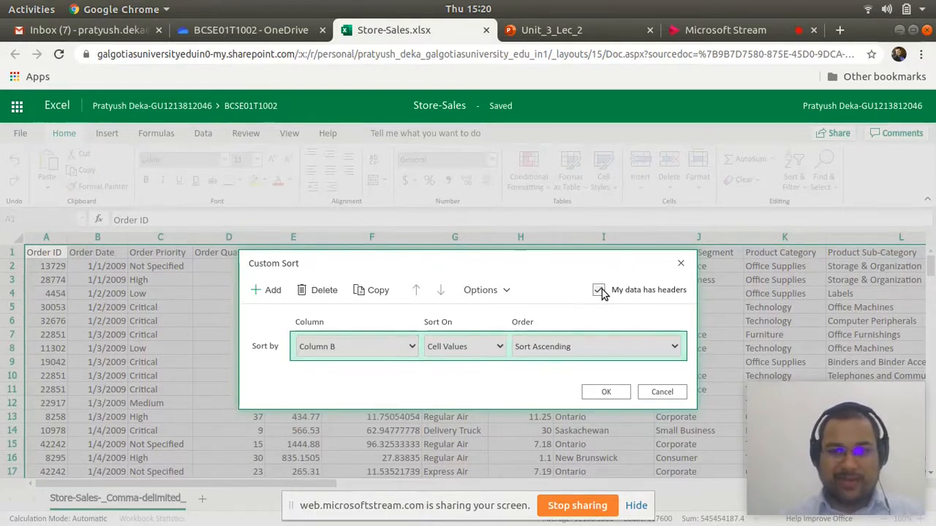
left_click(368, 347)
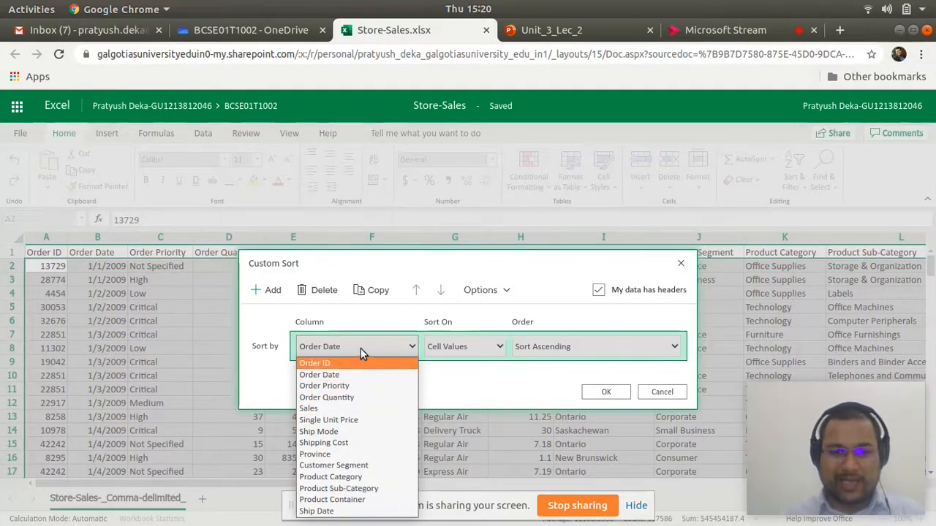
left_click(362, 352)
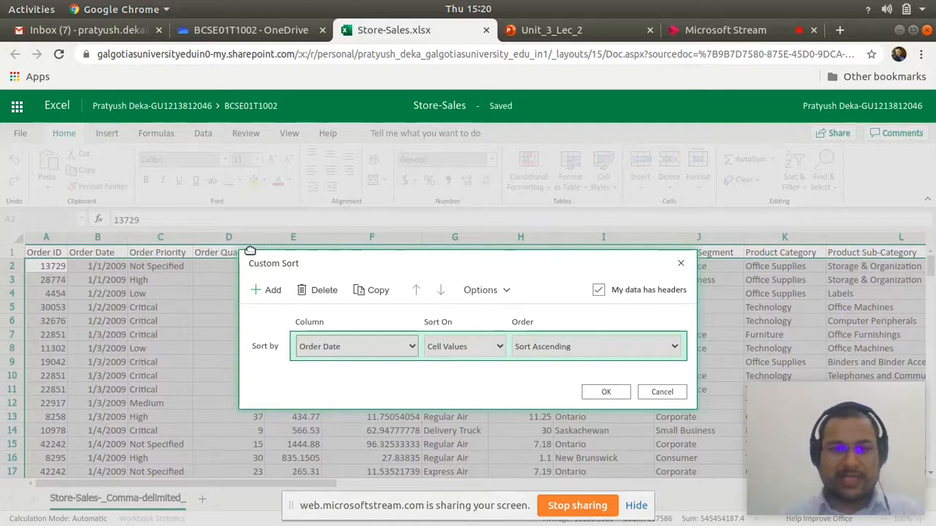
left_click(391, 347)
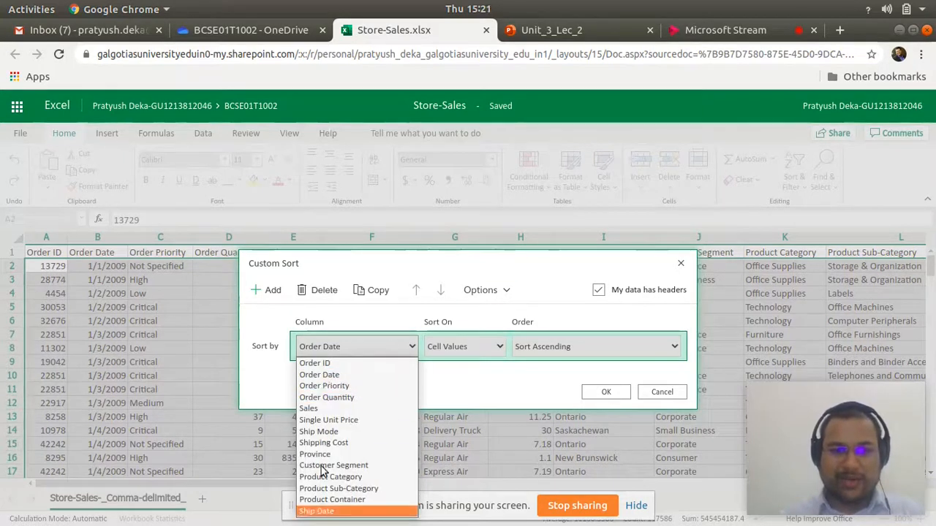
left_click(324, 351)
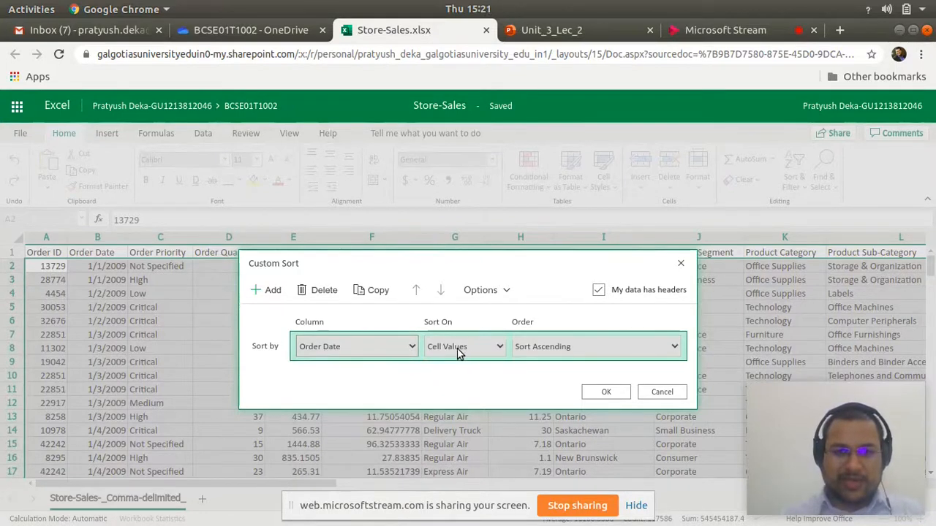
- Change the custom sort to the Sales column in descending order, based on cell values, and apply it
left_click(371, 346)
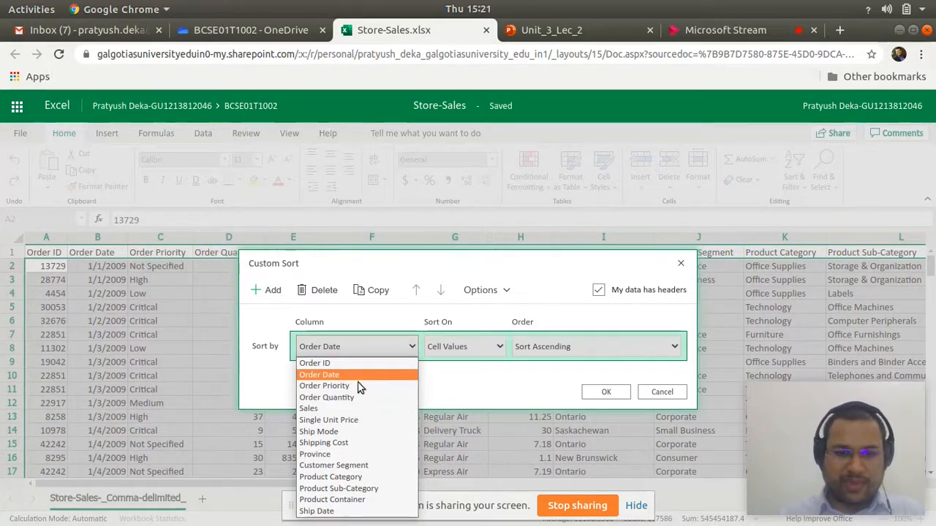
left_click(351, 408)
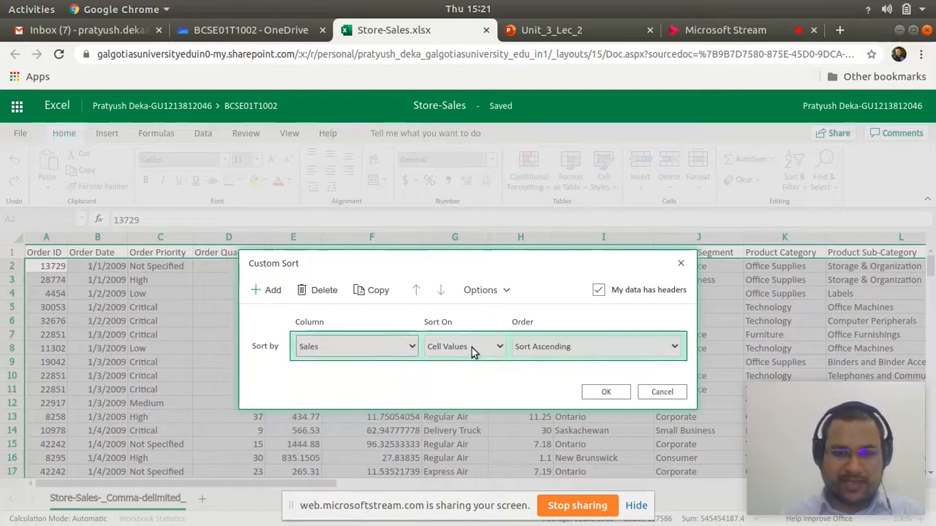
left_click(542, 343)
left_click(549, 376)
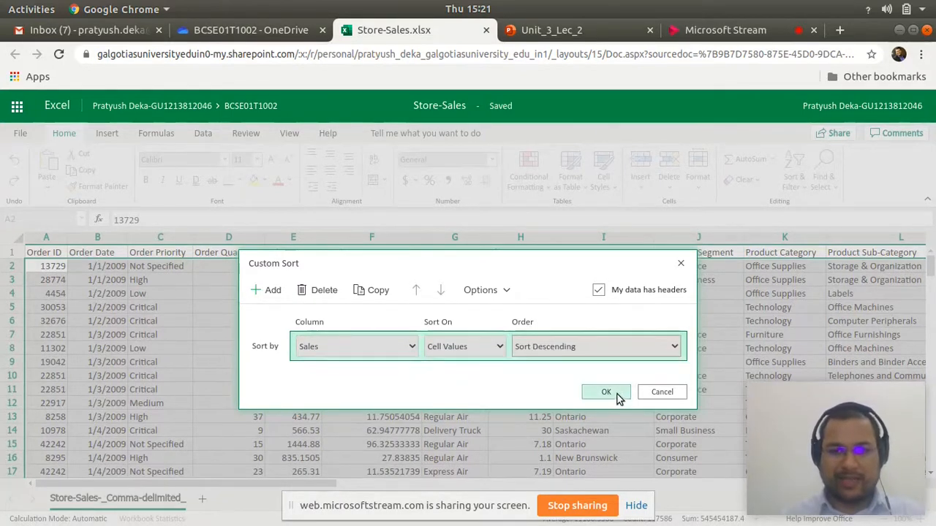
left_click(605, 393)
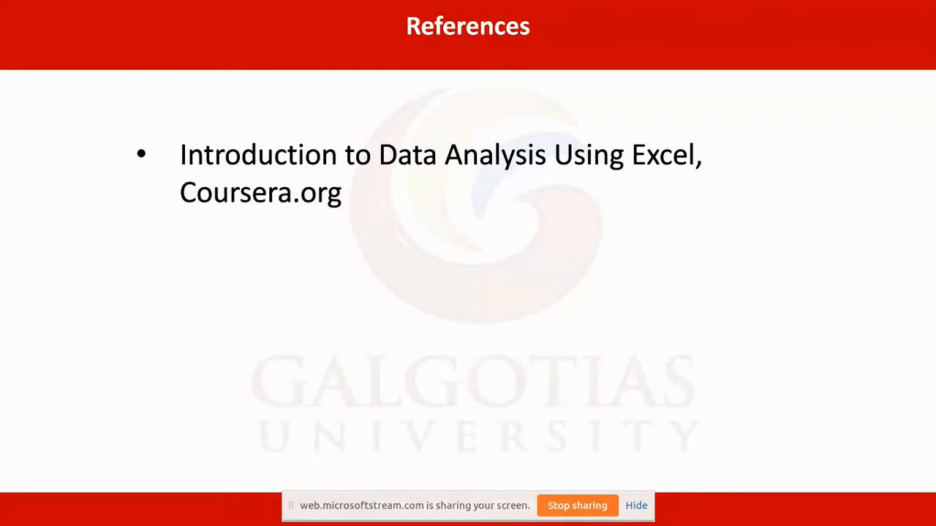
key("Right")
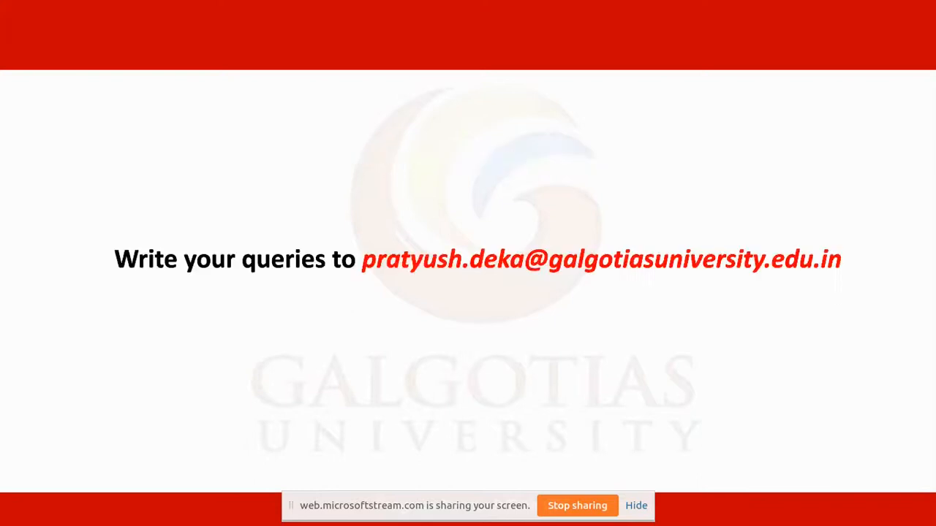